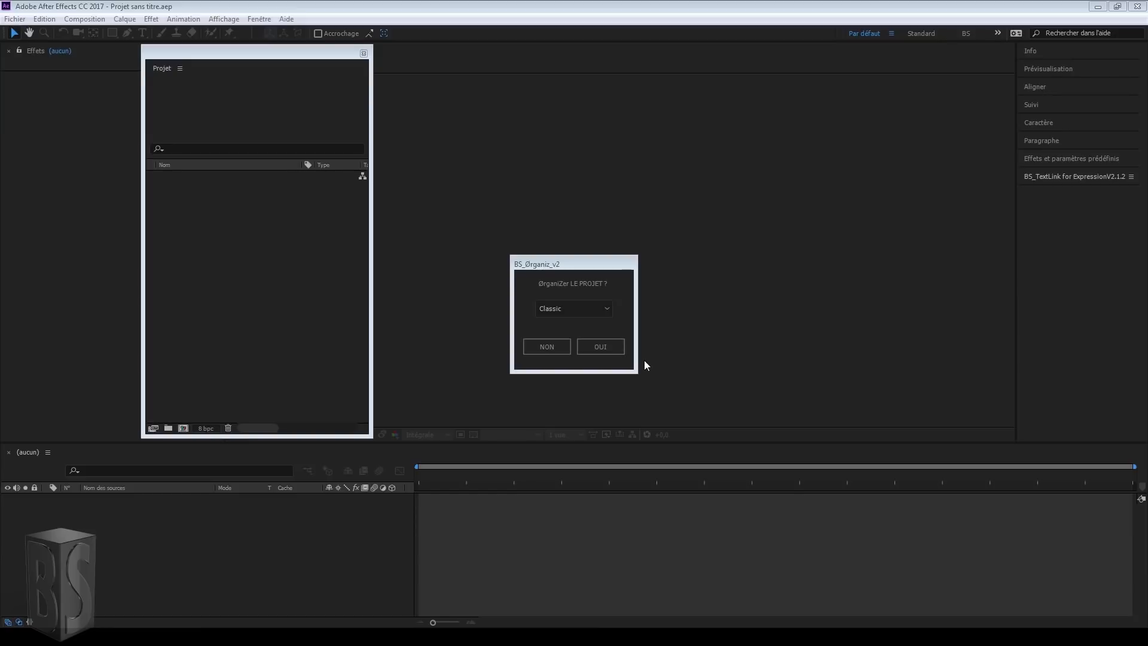
Review the project organization presets in the BS_Ørganiz_v2 dialog and pick Classic
{"action": "left_click", "coordinate": [586, 308]}
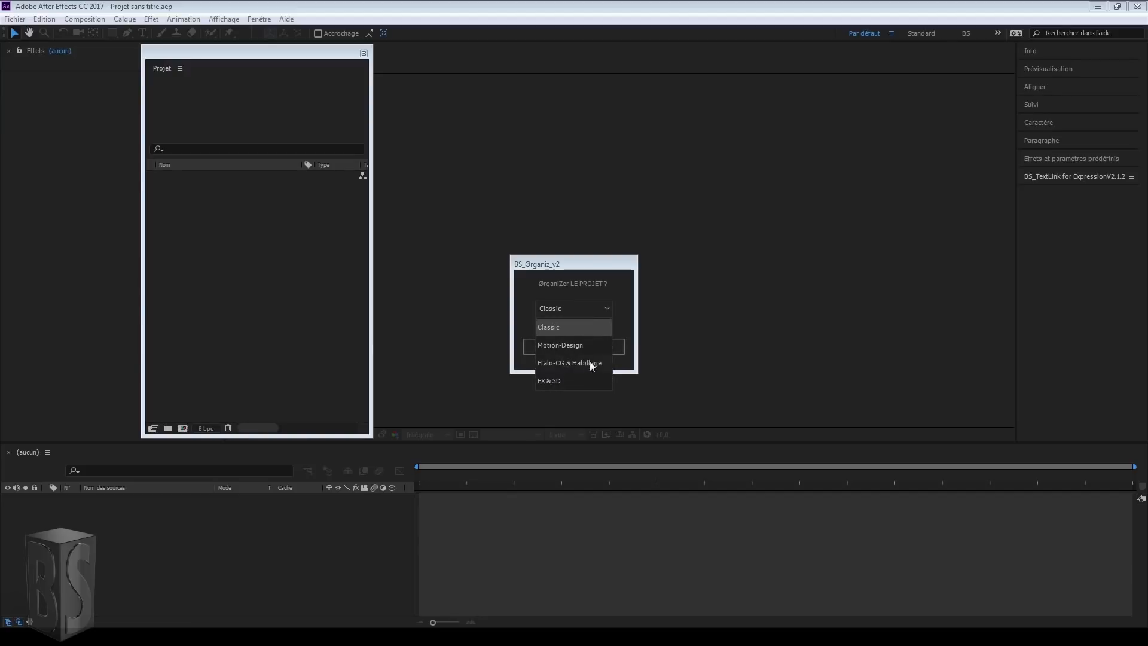
{"action": "left_click", "coordinate": [584, 327]}
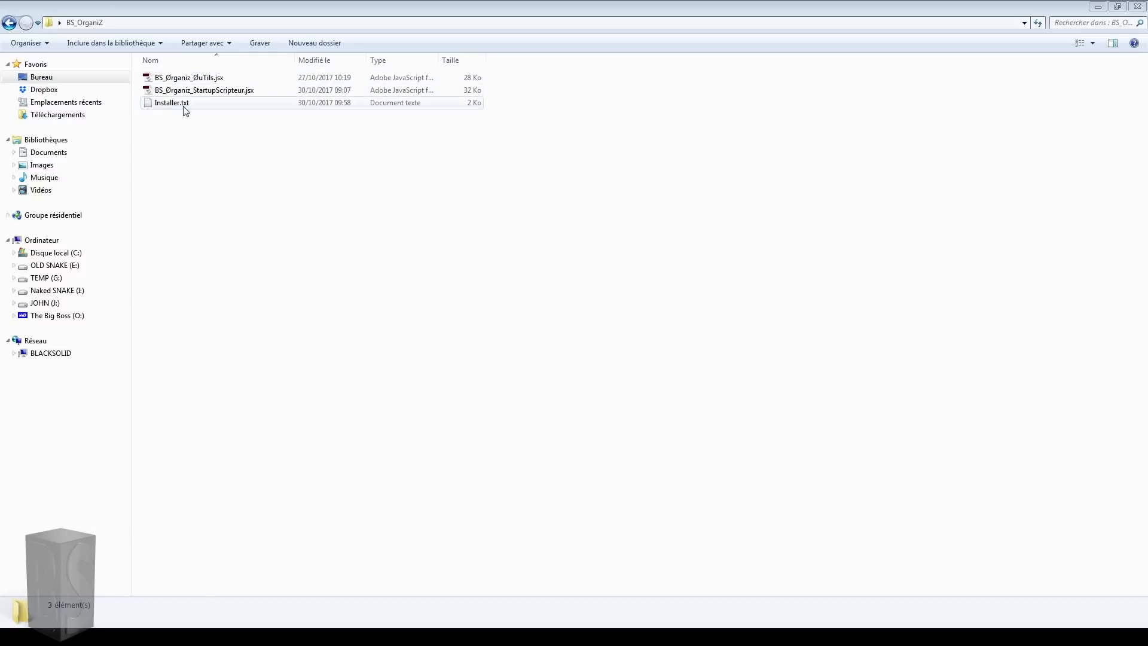
In Windows Explorer, select BS_Ørganiz_StartupScripteur.jsx and go to C:\Program Files\Adobe\Adobe After Effects CC 2017\Support Files\Scripts
{"action": "left_click", "coordinate": [216, 92]}
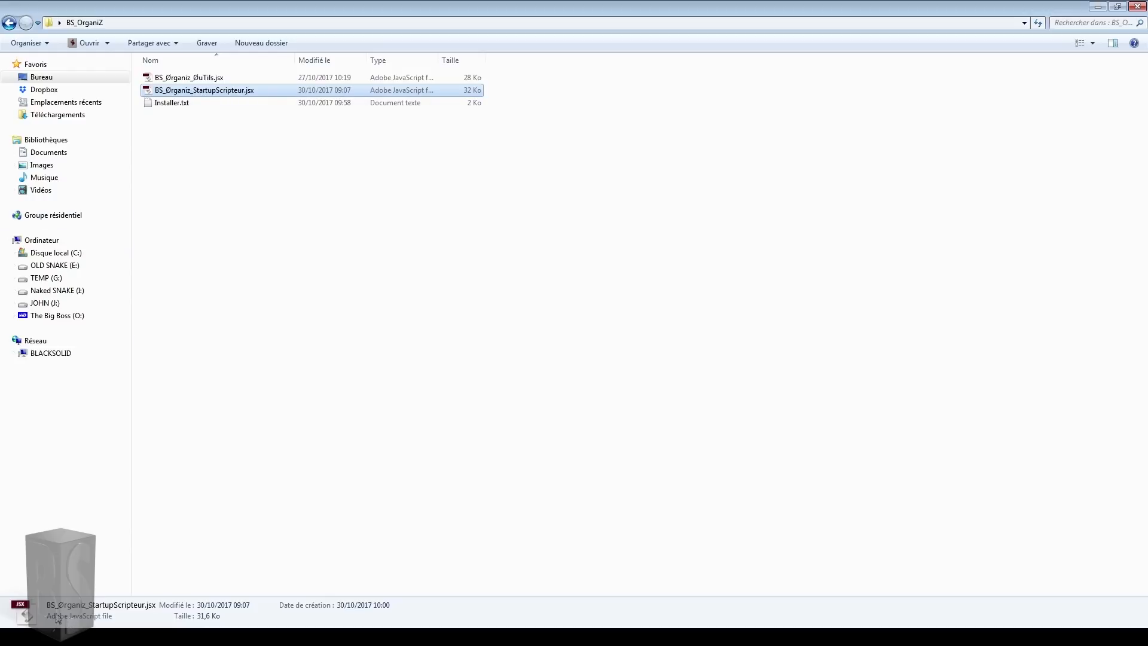
{"action": "left_click", "coordinate": [41, 240]}
{"action": "left_click", "coordinate": [52, 257]}
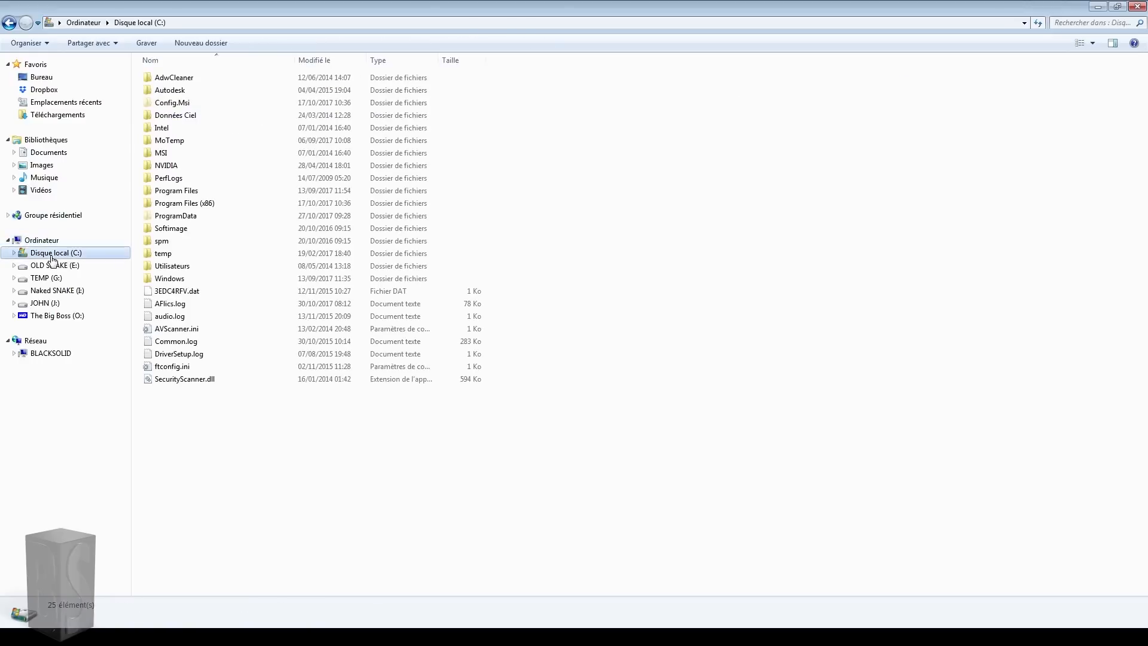
{"action": "double_click", "coordinate": [180, 190]}
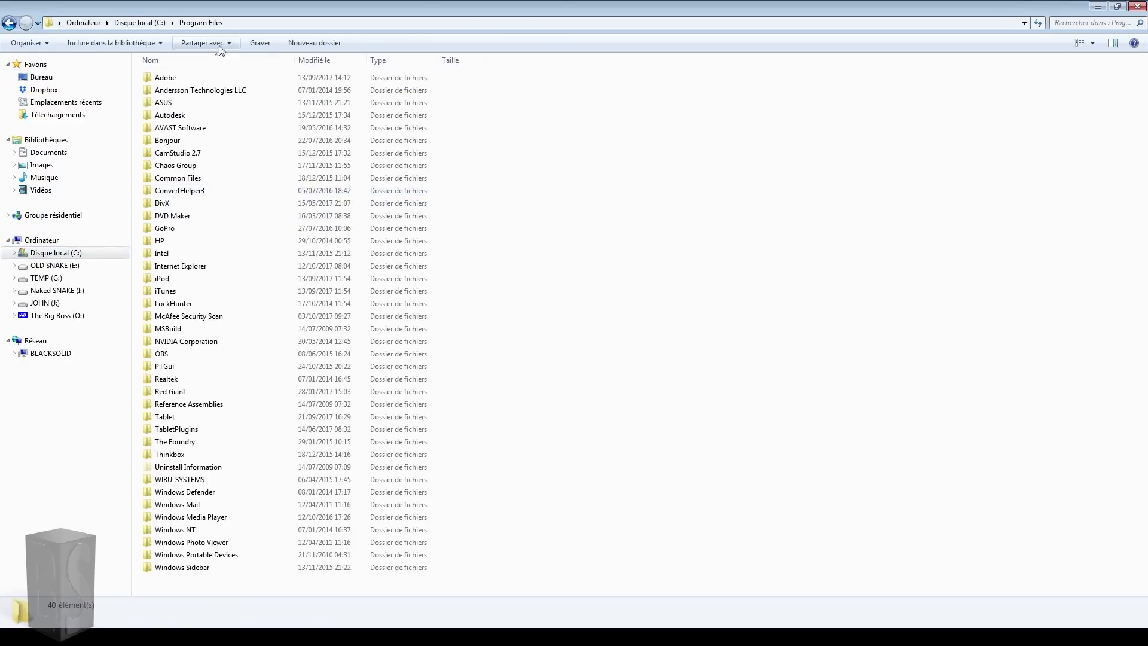
{"action": "double_click", "coordinate": [169, 78]}
{"action": "double_click", "coordinate": [204, 91]}
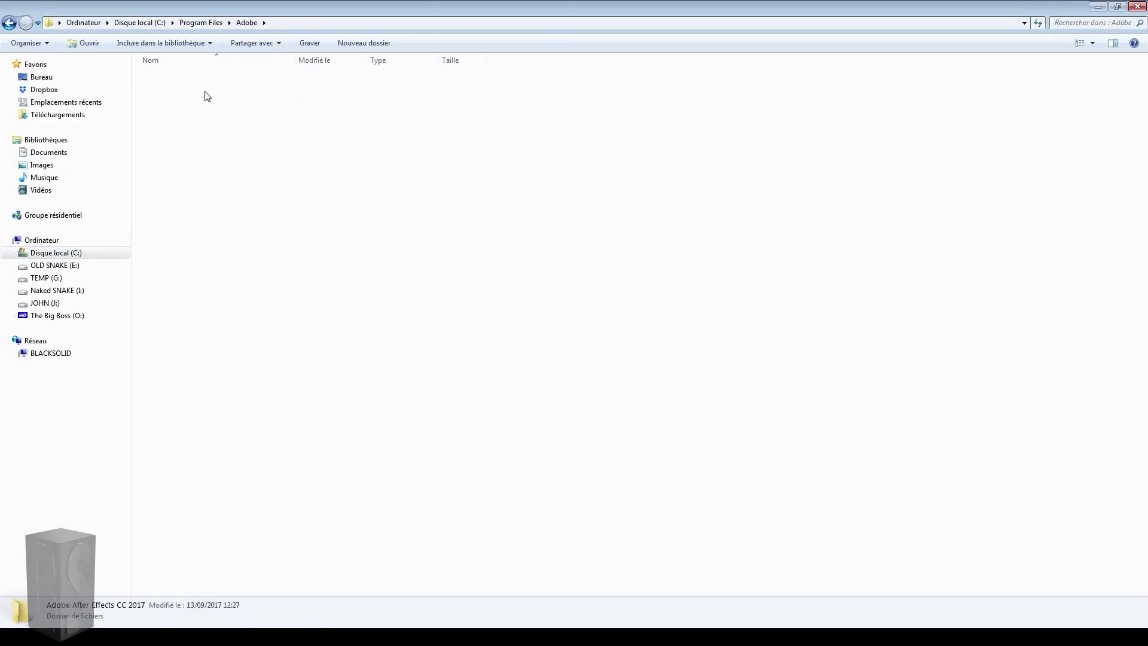
{"action": "double_click", "coordinate": [186, 79]}
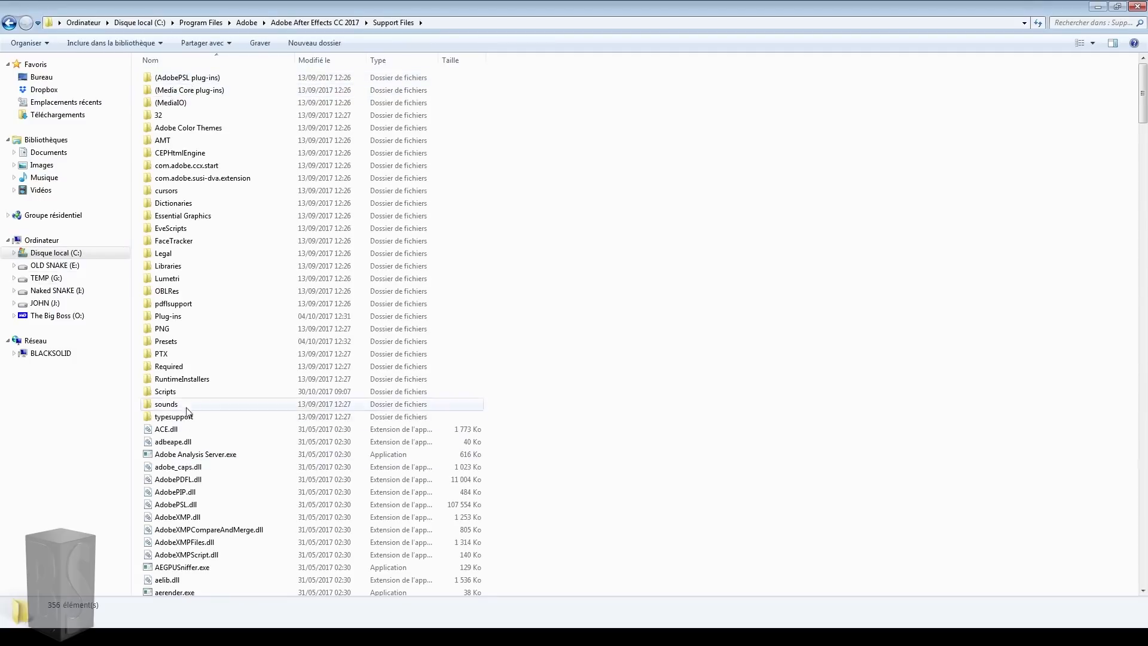
{"action": "double_click", "coordinate": [166, 393]}
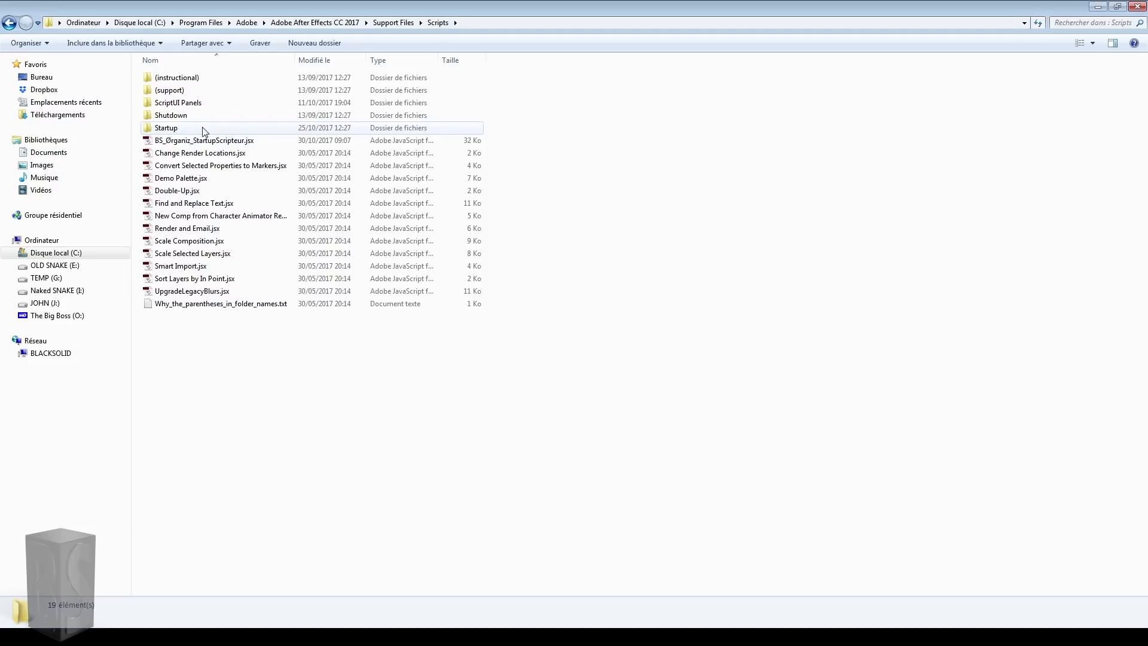
Examine the Administrators group's security permissions for the Adobe After Effects CC 2017 program folder
{"action": "left_click", "coordinate": [247, 22]}
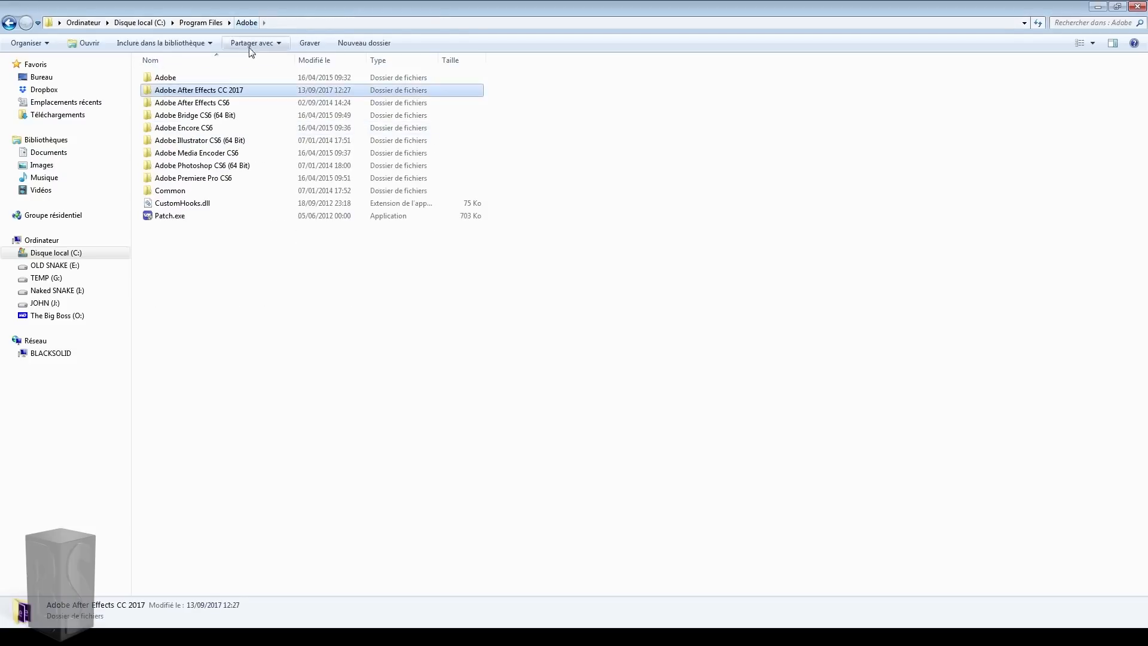
{"action": "right_click", "coordinate": [207, 90]}
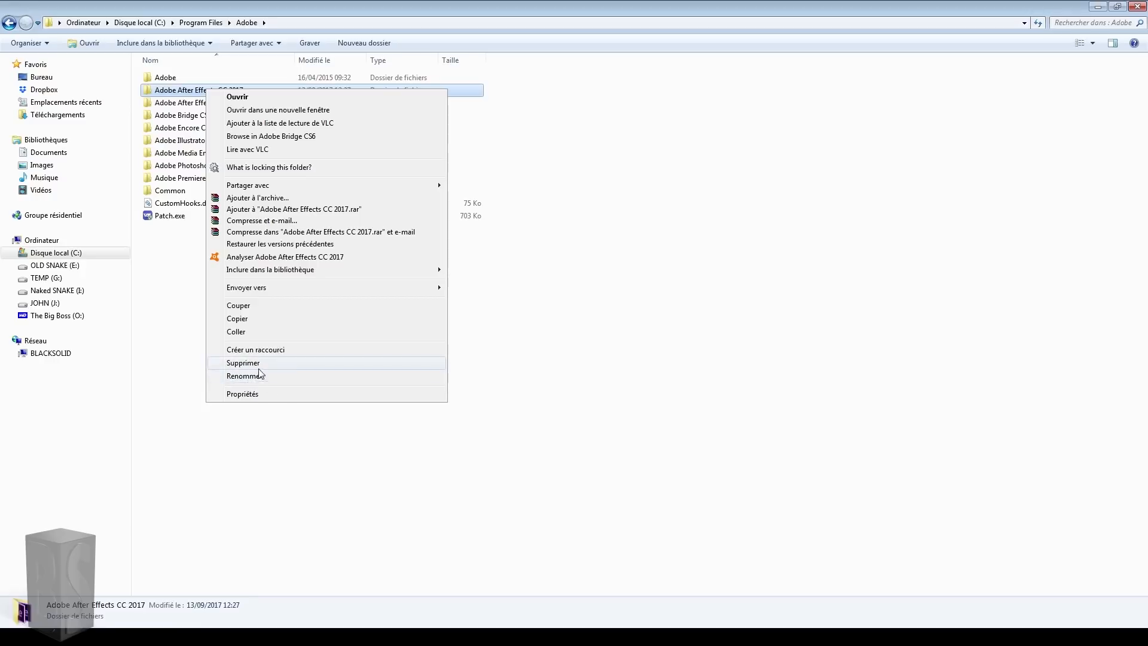
{"action": "left_click", "coordinate": [242, 395]}
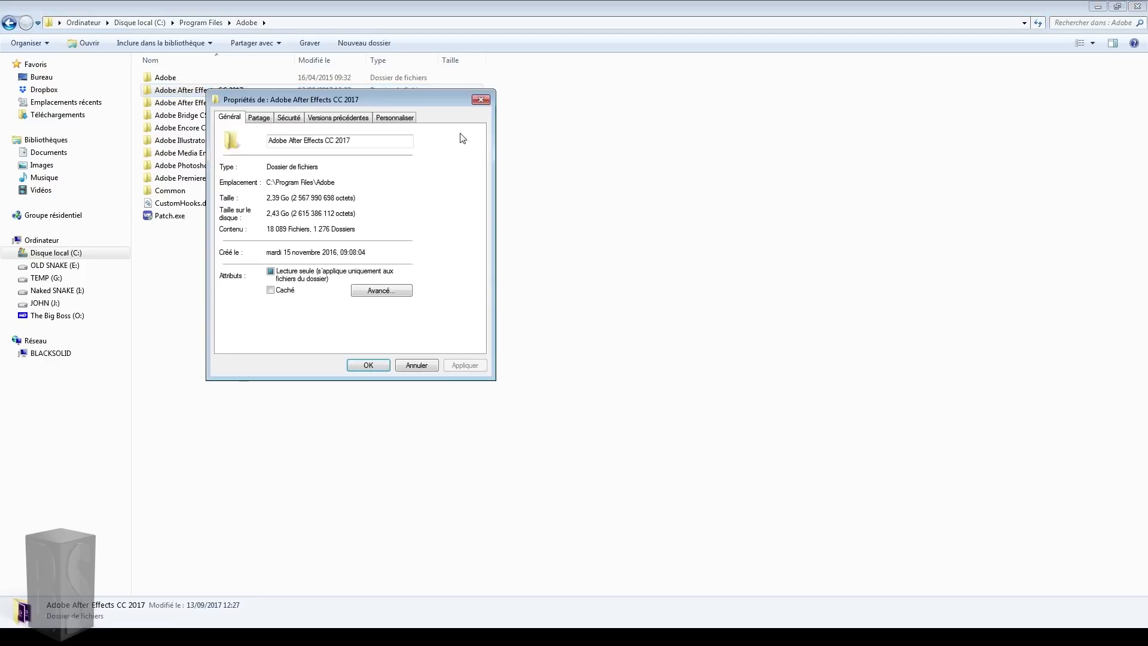
{"action": "left_click", "coordinate": [290, 120]}
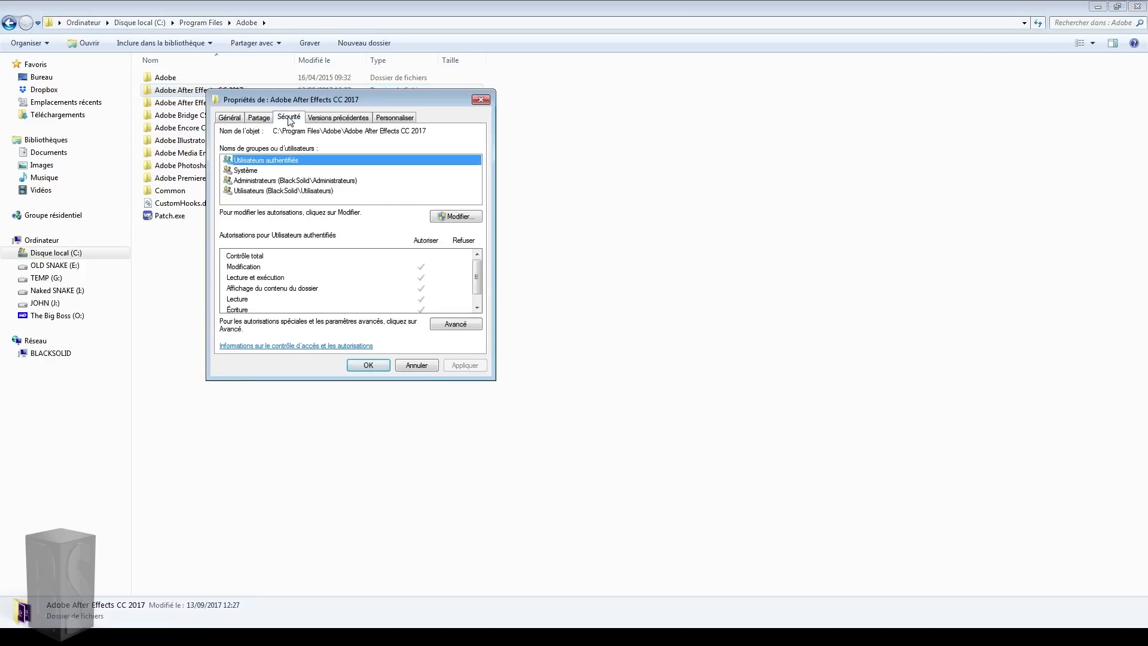
{"action": "left_click", "coordinate": [462, 217]}
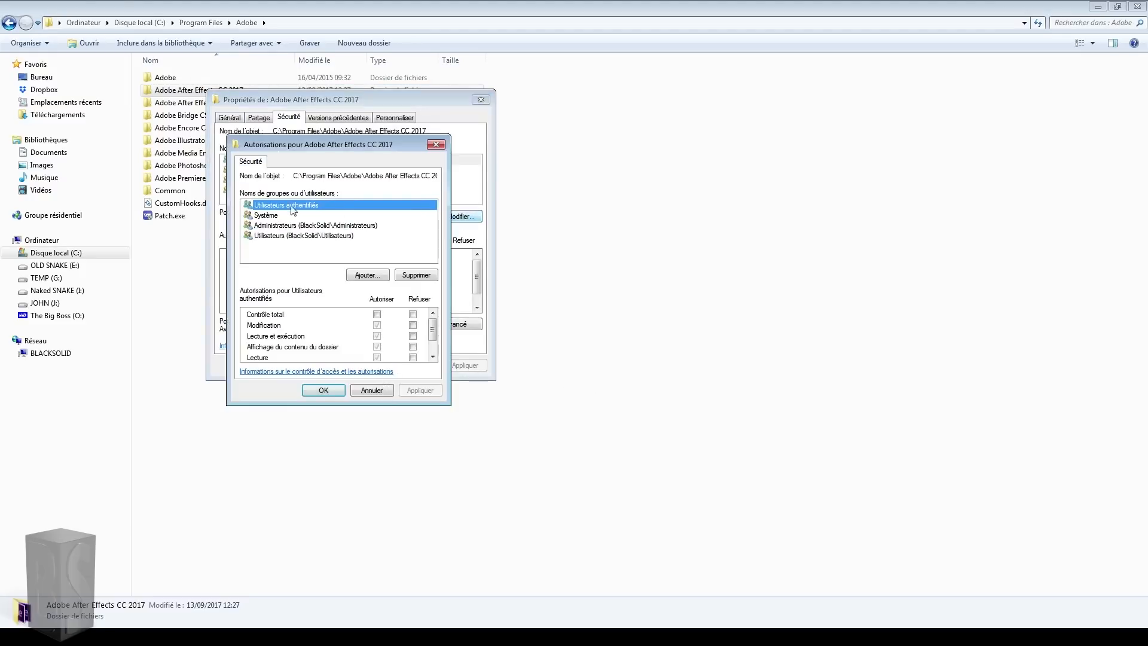
{"action": "left_click", "coordinate": [280, 226]}
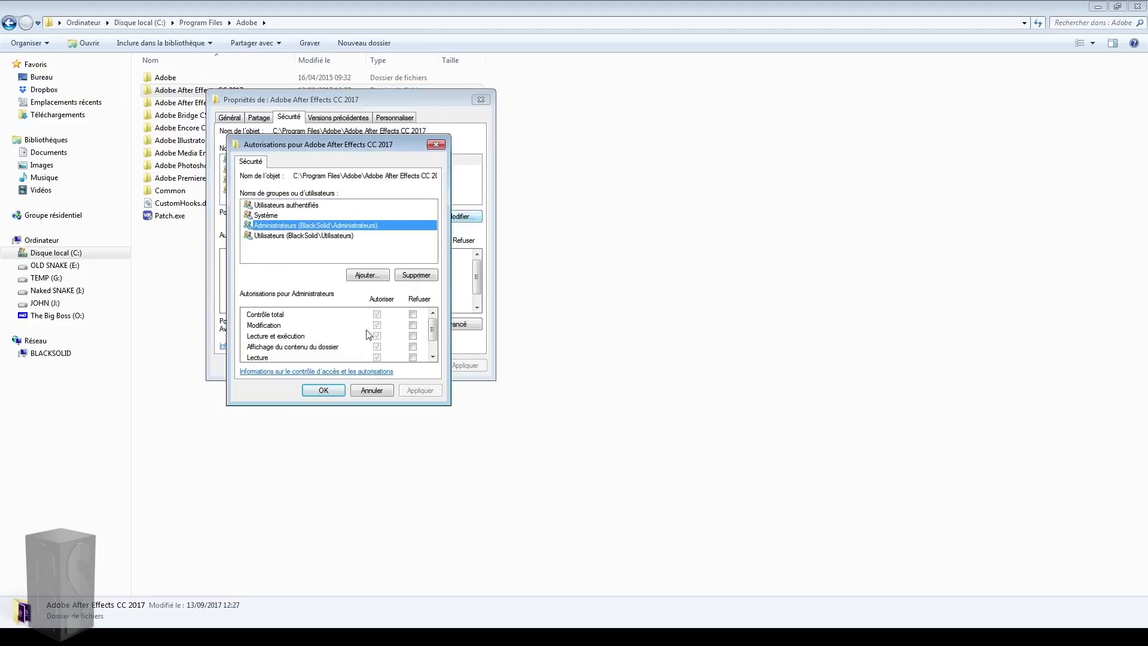
{"action": "left_click_drag", "start_coordinate": [432, 329], "coordinate": [434, 339]}
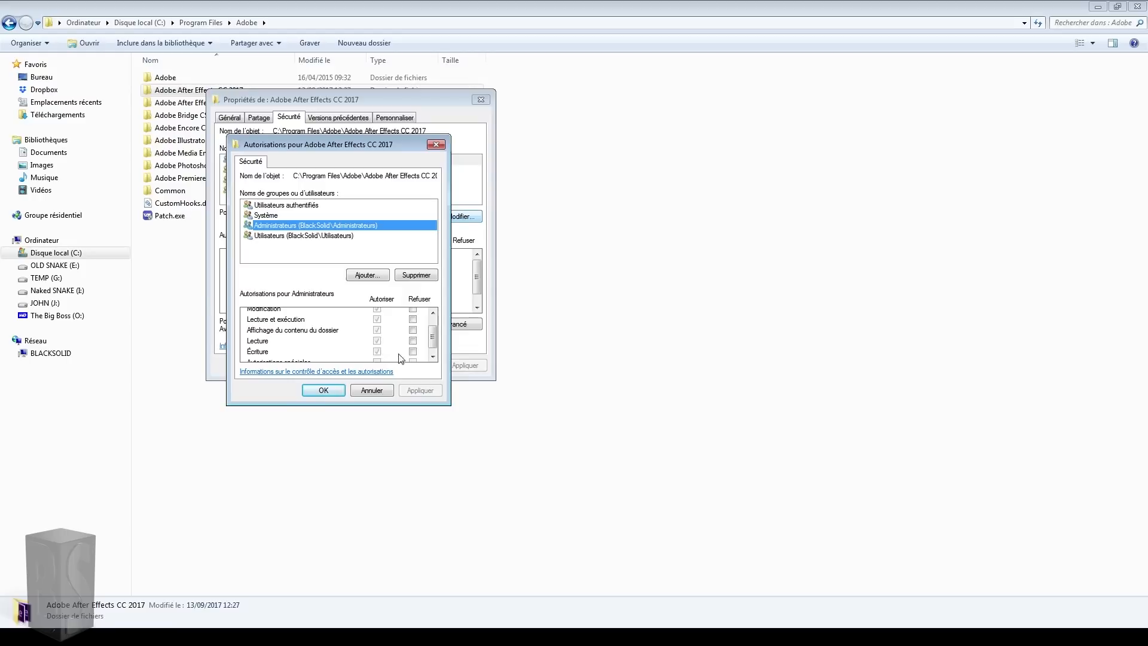
{"action": "left_click_drag", "start_coordinate": [436, 334], "coordinate": [435, 323]}
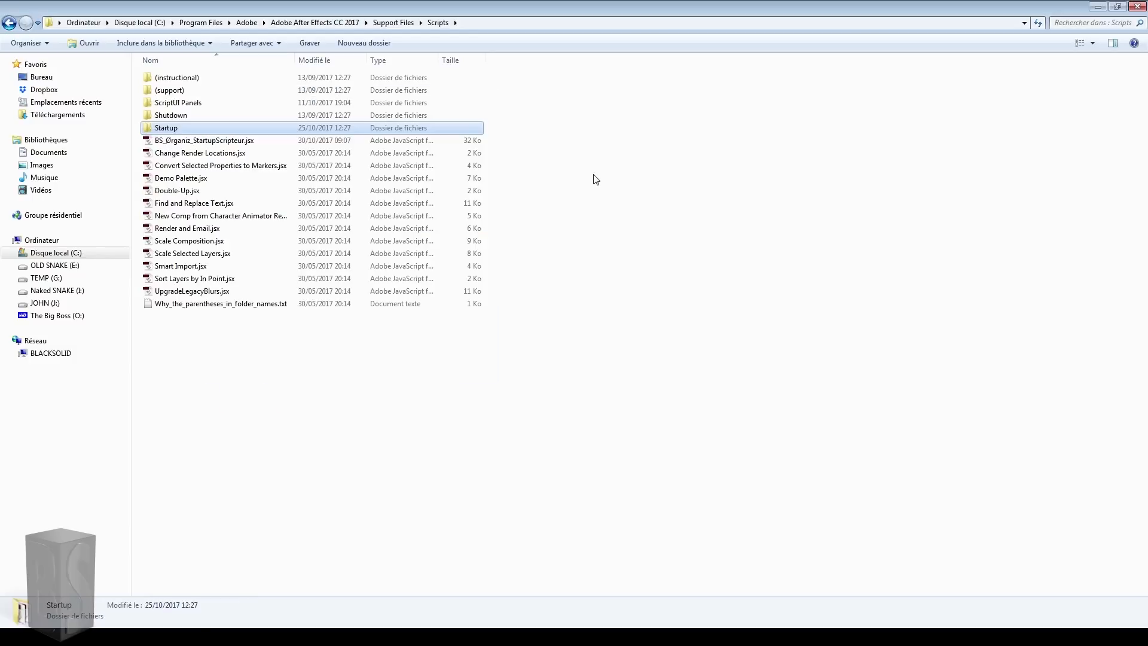
Switch back to After Effects and run the BS_Ørganiz_StartupScripteur.jsx script
{"action": "left_click", "coordinate": [1098, 8]}
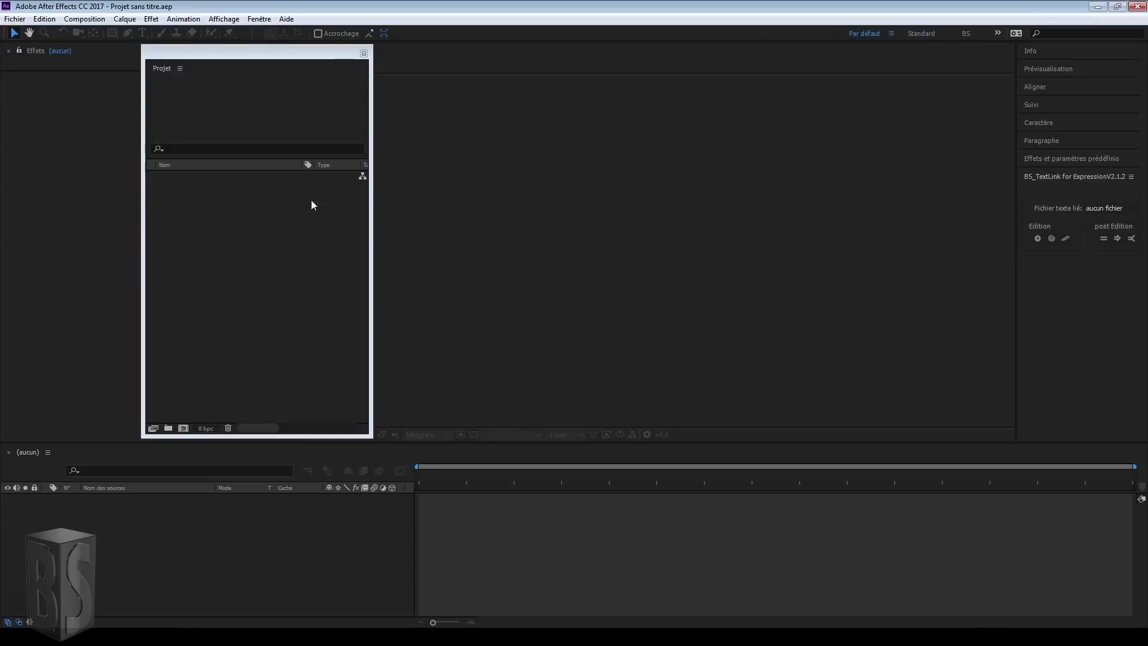
{"action": "left_click", "coordinate": [15, 18]}
{"action": "mouse_move", "coordinate": [37, 380]}
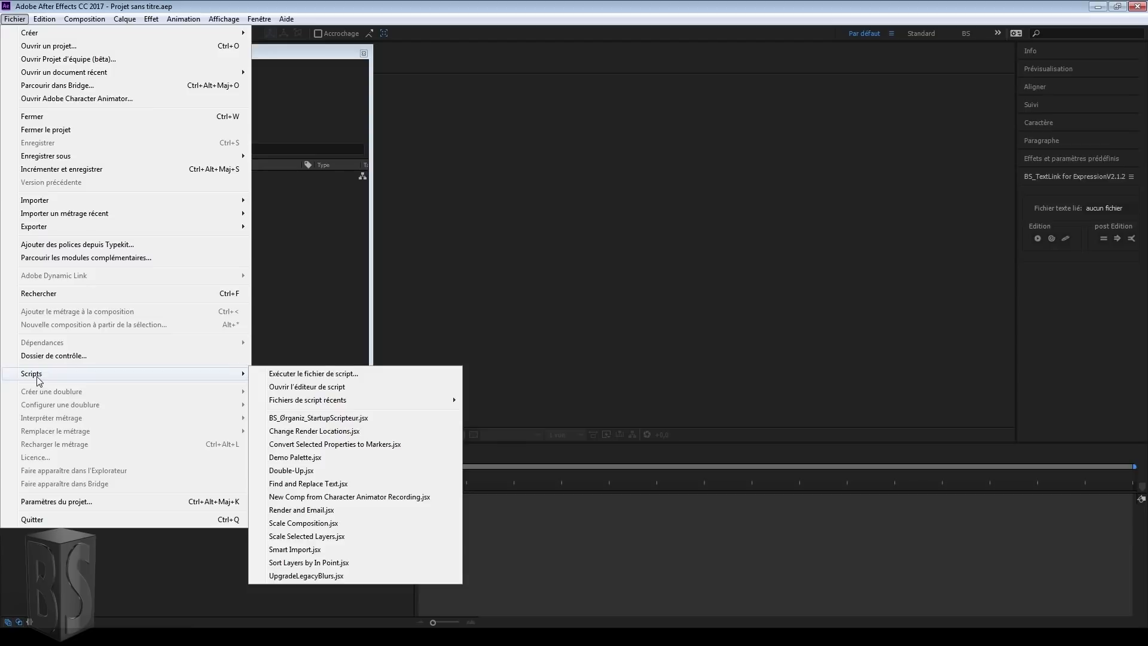
{"action": "left_click", "coordinate": [302, 418]}
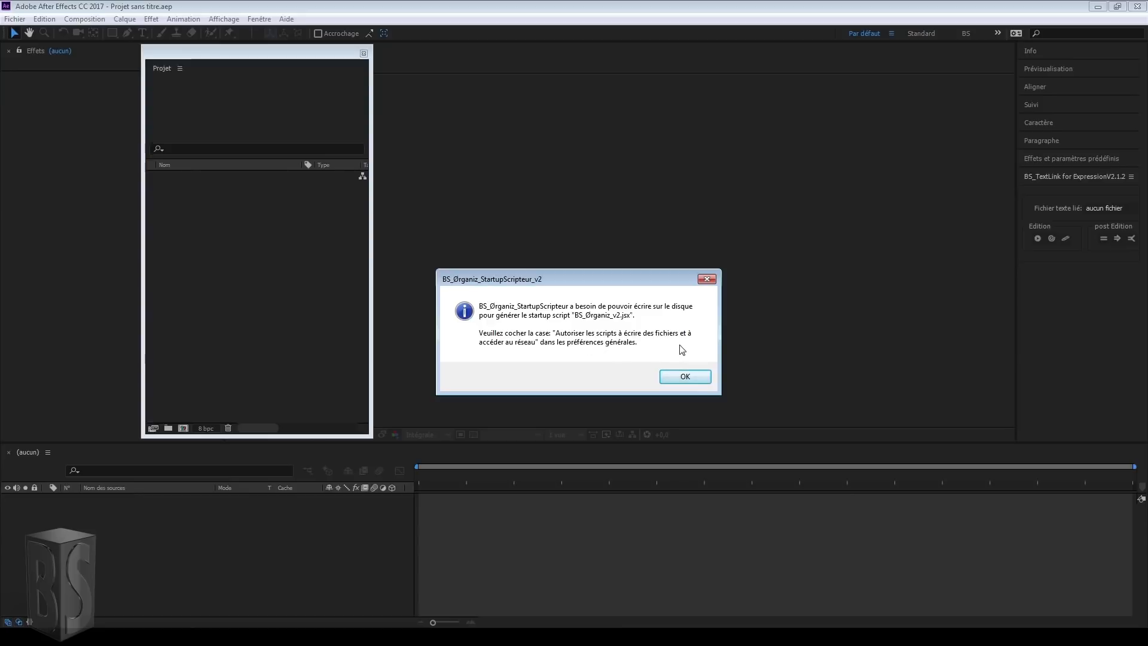
Dismiss the script's notice and allow scripts to write files and access the network in the general preferences
{"action": "left_click", "coordinate": [685, 377]}
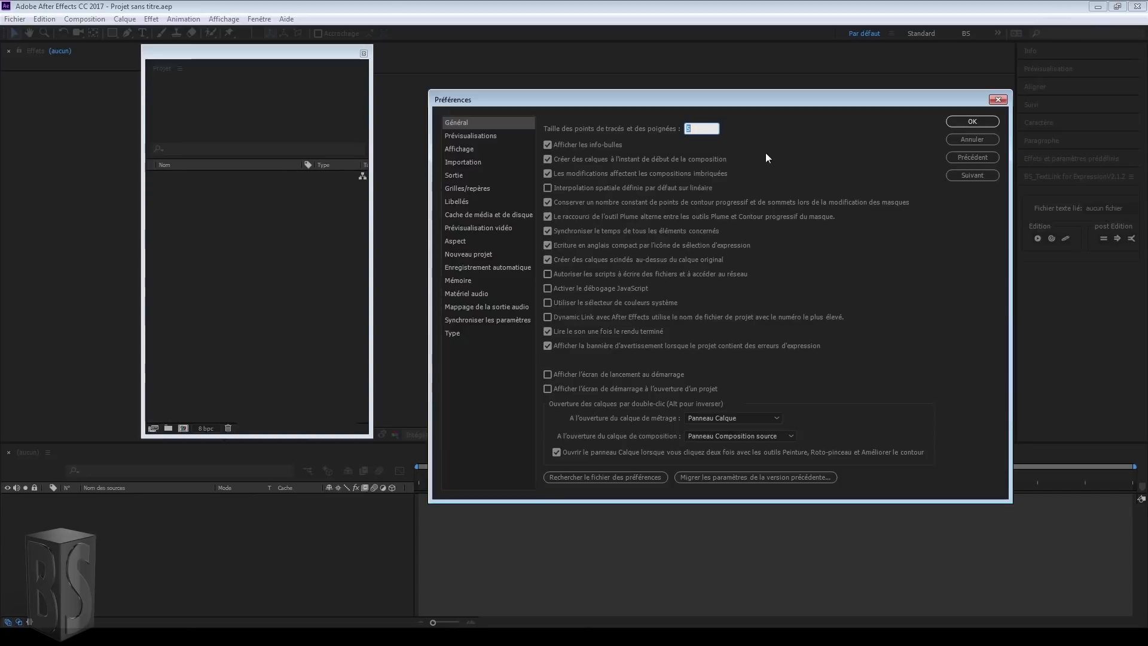
{"action": "left_click", "coordinate": [547, 274]}
{"action": "key", "text": "Return"}
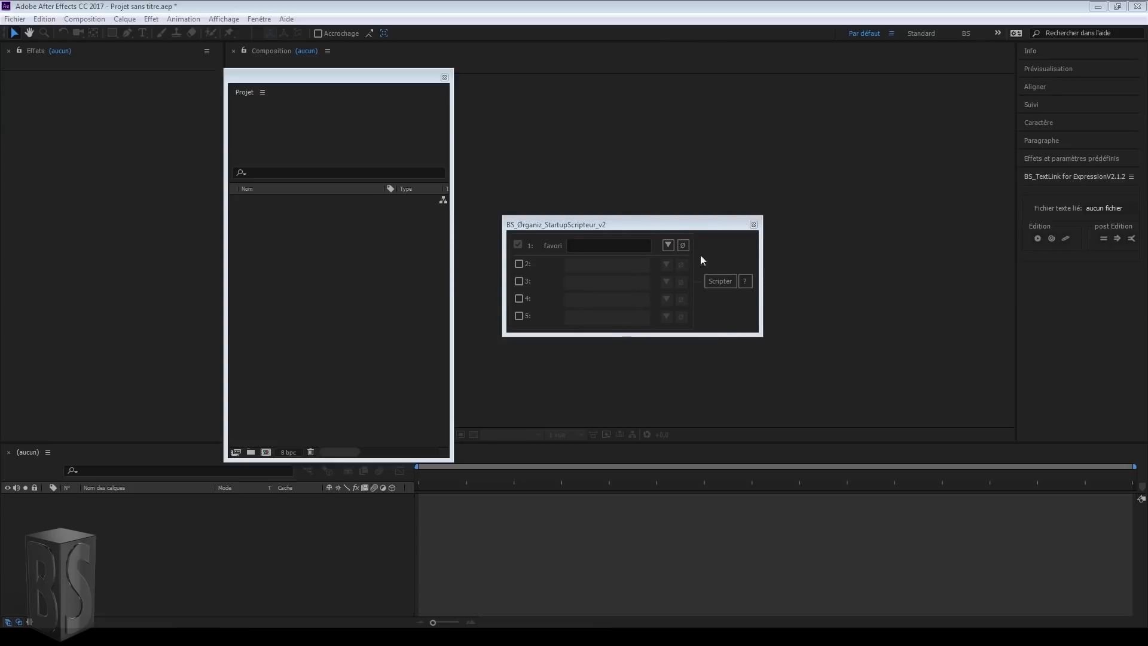
Try enabling slots 2 to 5 in the BS_Ørganiz_StartupScripteur_v2 window and disable them again
{"action": "left_click", "coordinate": [519, 263]}
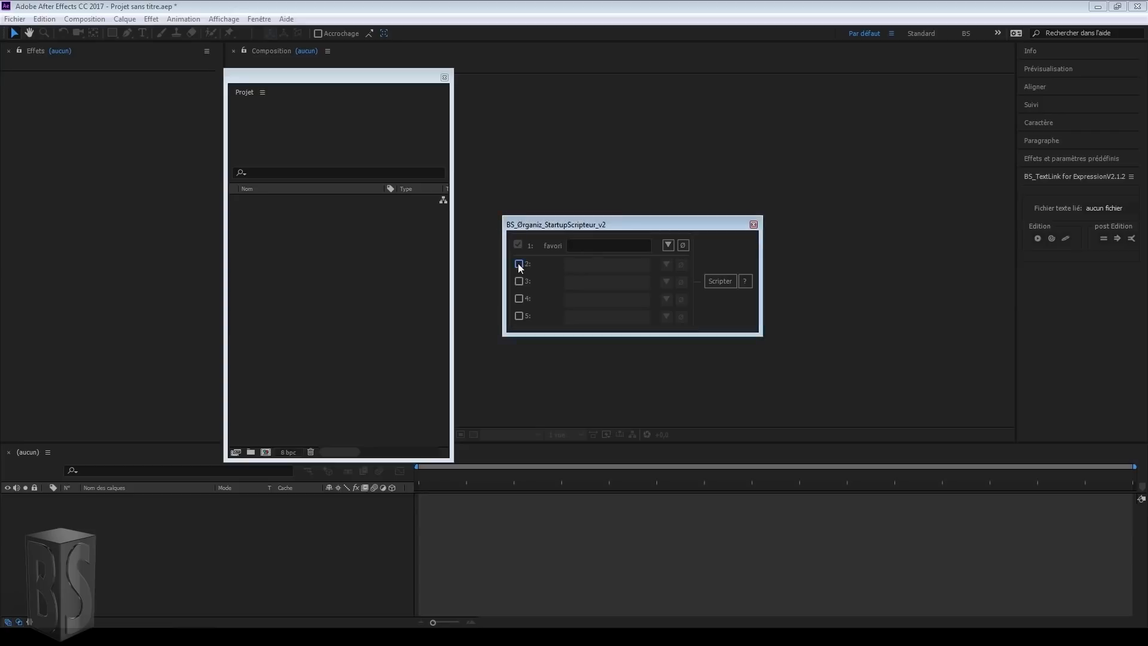
{"action": "left_click", "coordinate": [519, 281]}
{"action": "left_click", "coordinate": [519, 298]}
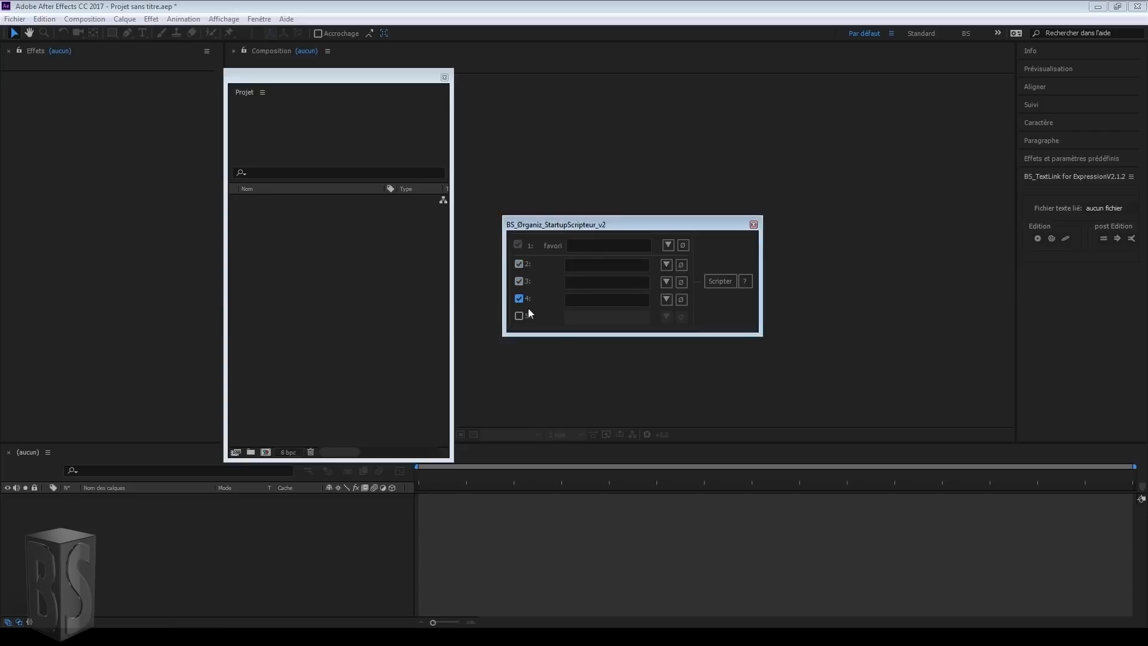
{"action": "left_click", "coordinate": [518, 315]}
{"action": "left_click", "coordinate": [518, 316]}
{"action": "left_click", "coordinate": [518, 298]}
{"action": "left_click", "coordinate": [518, 281]}
{"action": "left_click", "coordinate": [522, 262]}
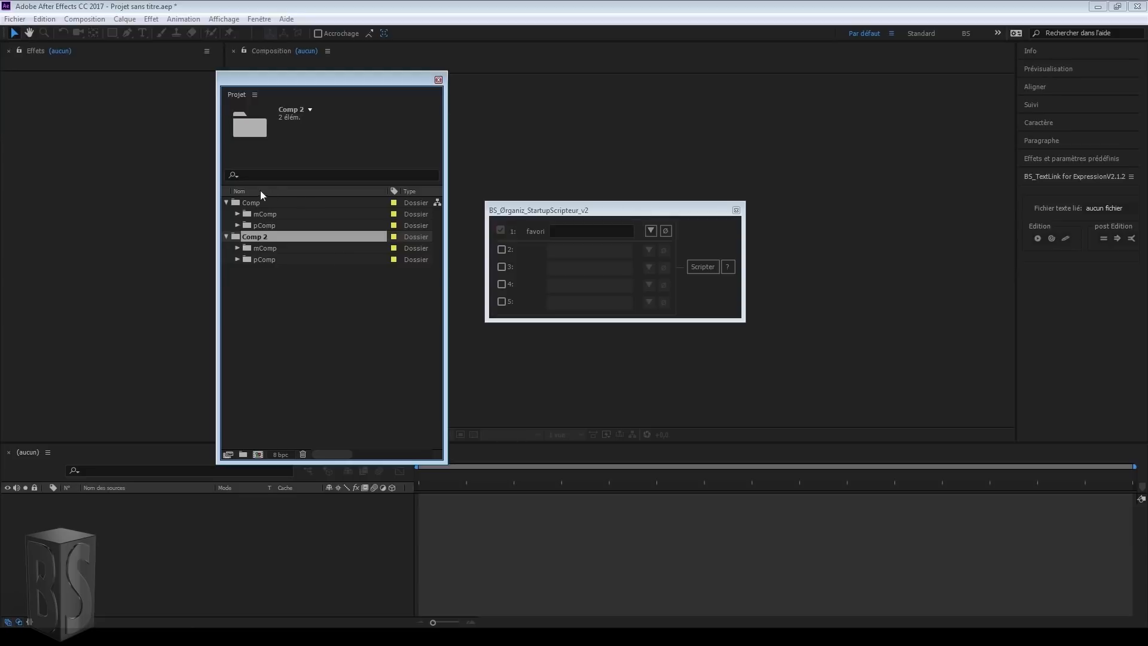
Rename the Comp 2 folder in the project as Backup
{"action": "left_click", "coordinate": [258, 251]}
{"action": "left_click", "coordinate": [257, 237]}
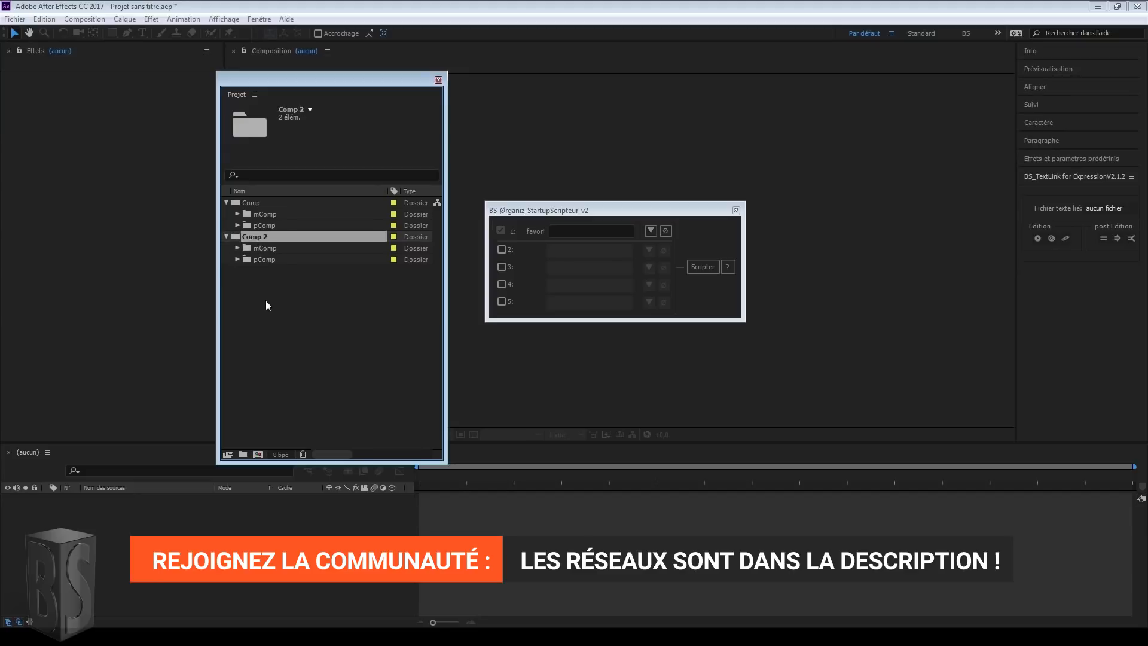
{"action": "key", "text": "Return"}
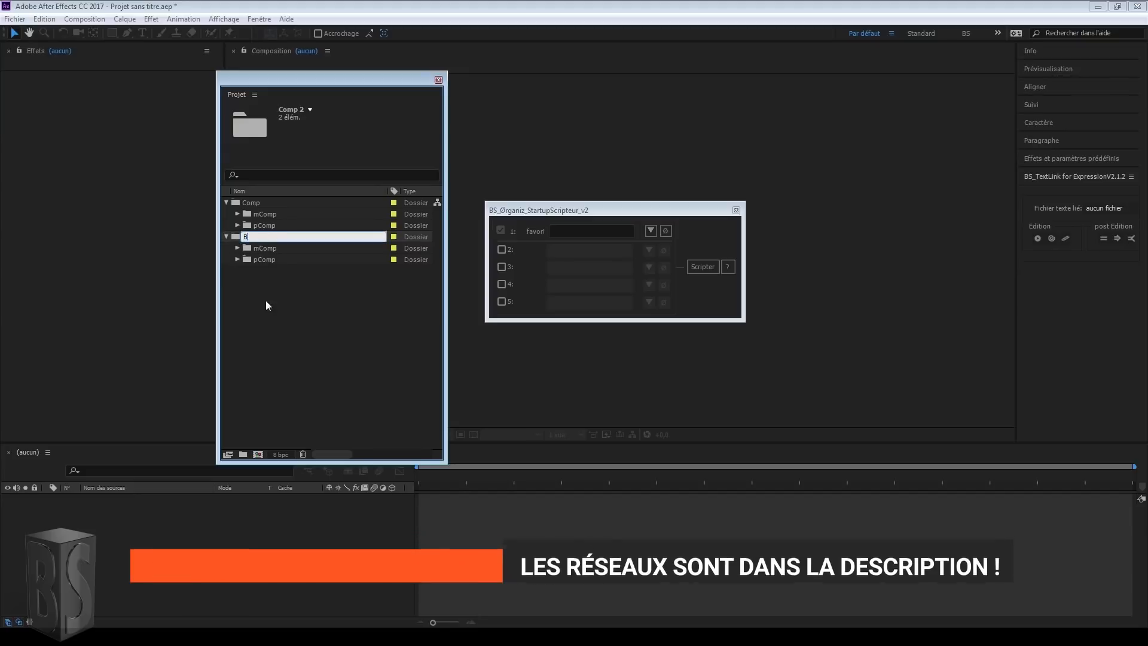
{"action": "type", "text": "Backup"}
{"action": "key", "text": "Return"}
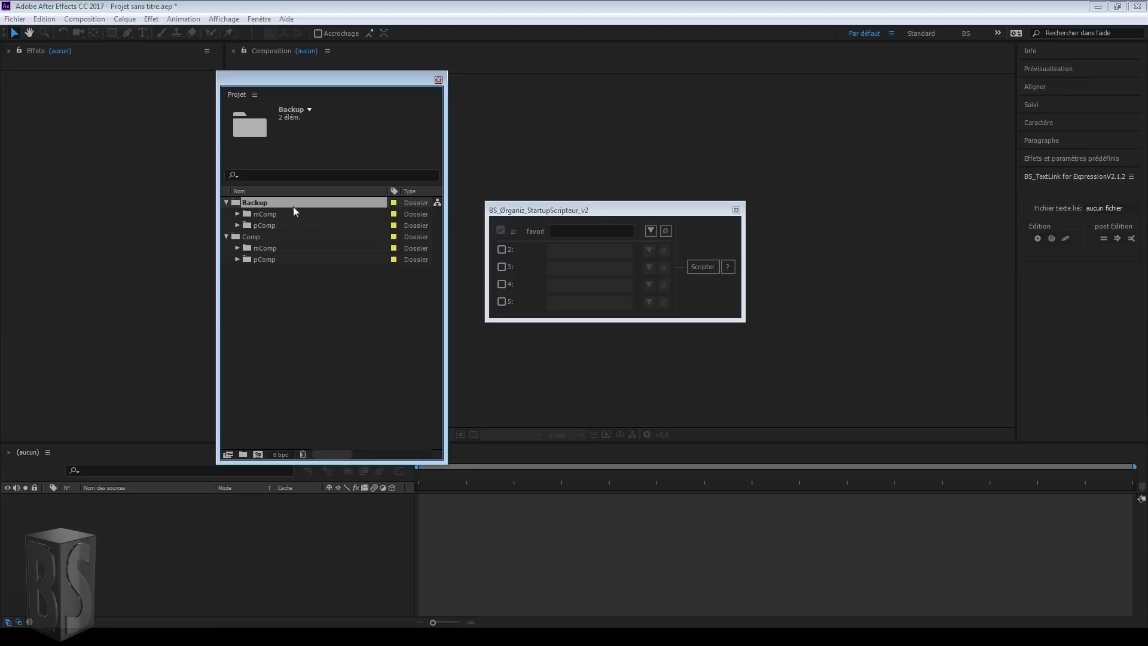
Rename the mComp subfolder inside the Backup folder as mComp_copie
{"action": "left_click", "coordinate": [272, 214]}
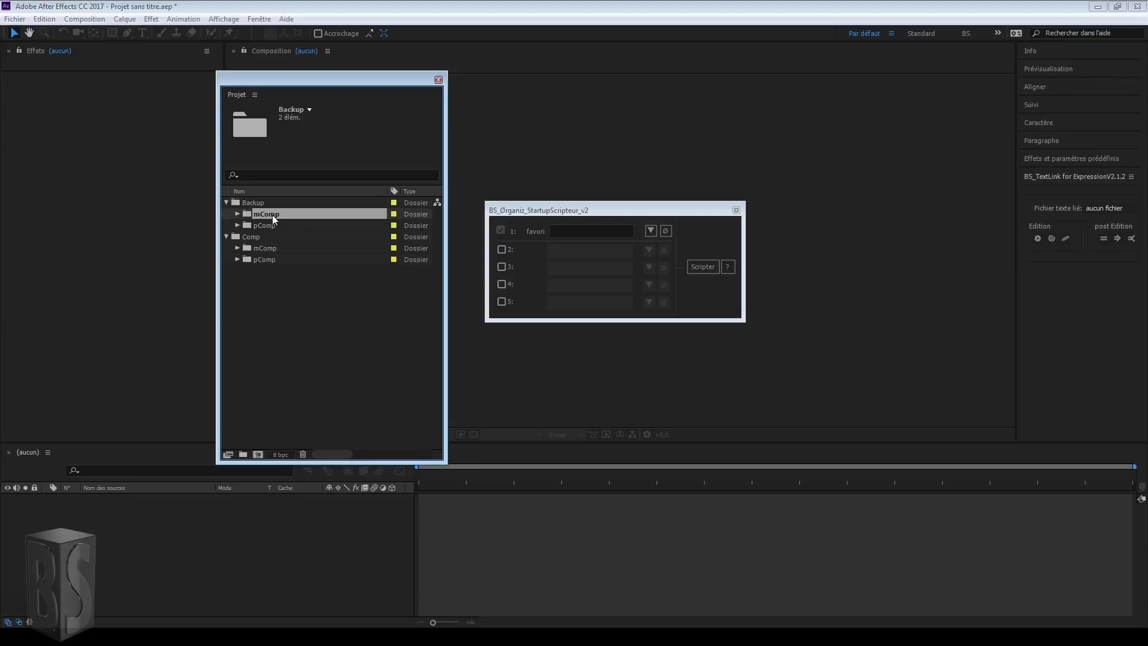
{"action": "key", "text": "Return"}
{"action": "key", "text": "Right"}
{"action": "type", "text": "_"}
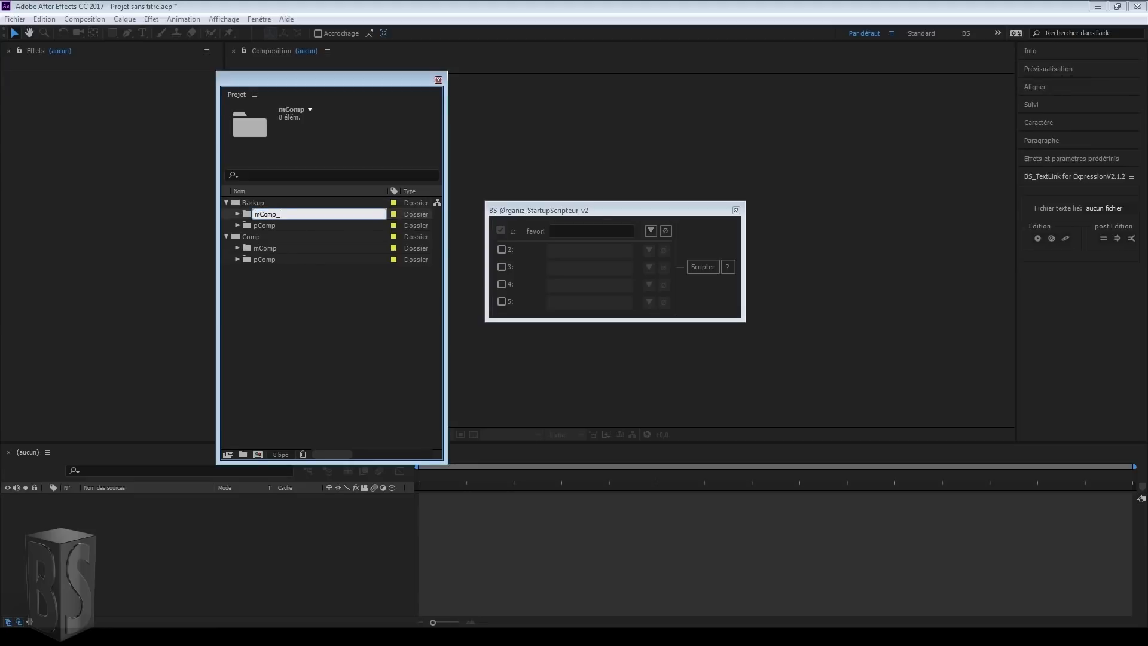
{"action": "type", "text": "copie"}
{"action": "key", "text": "Return"}
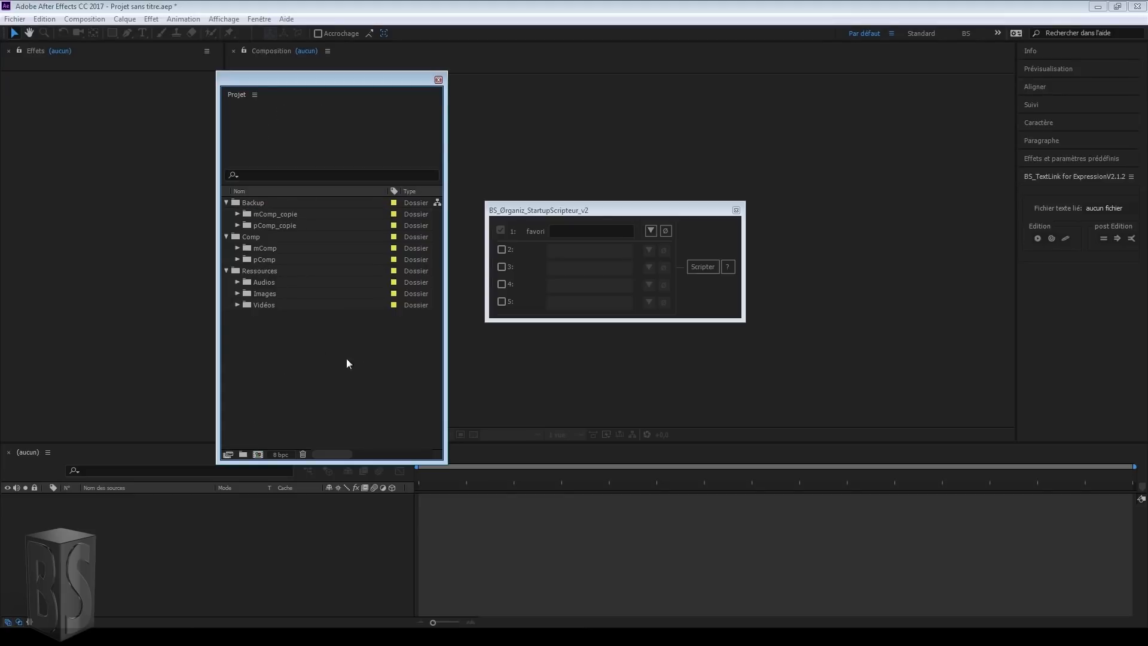
Create a new top-level project folder named RessourcesAe
{"action": "left_click", "coordinate": [243, 454]}
{"action": "type", "text": "R"}
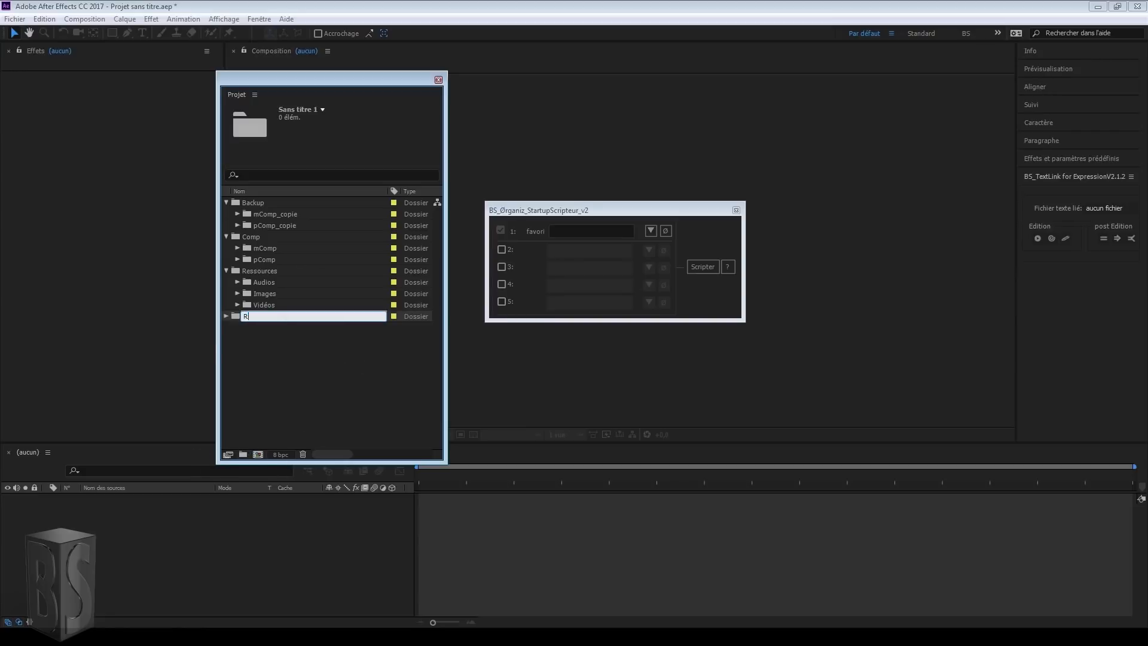
{"action": "type", "text": "essourcesAe"}
{"action": "key", "text": "Return"}
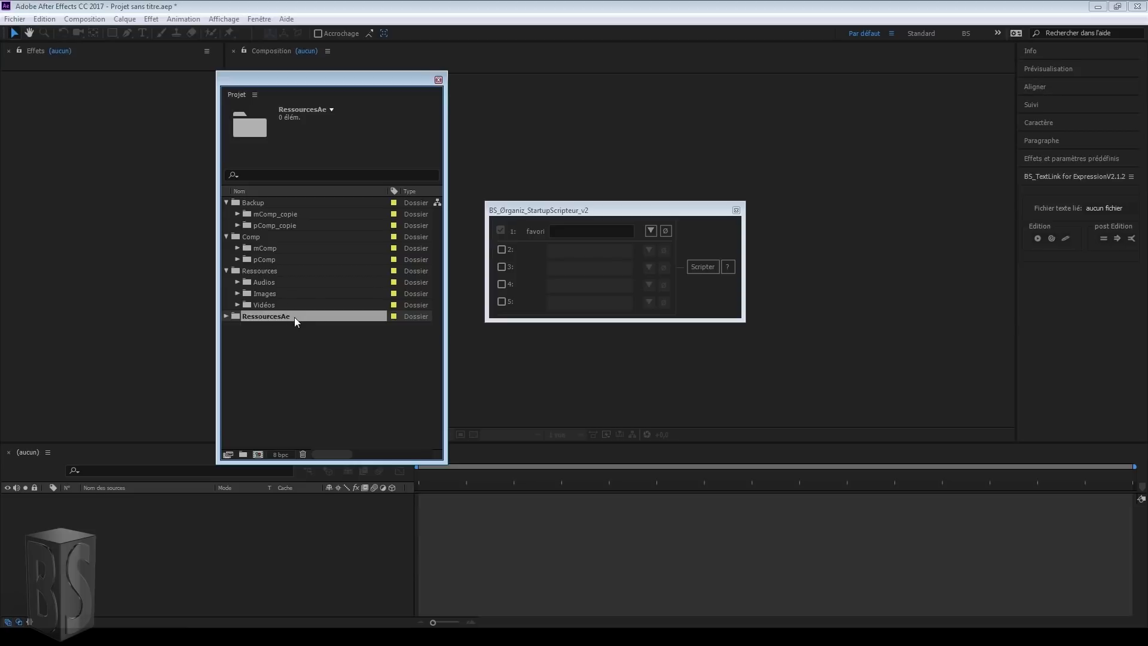
Open the new project preferences to check the name set for the solids folder
{"action": "left_click", "coordinate": [44, 19]}
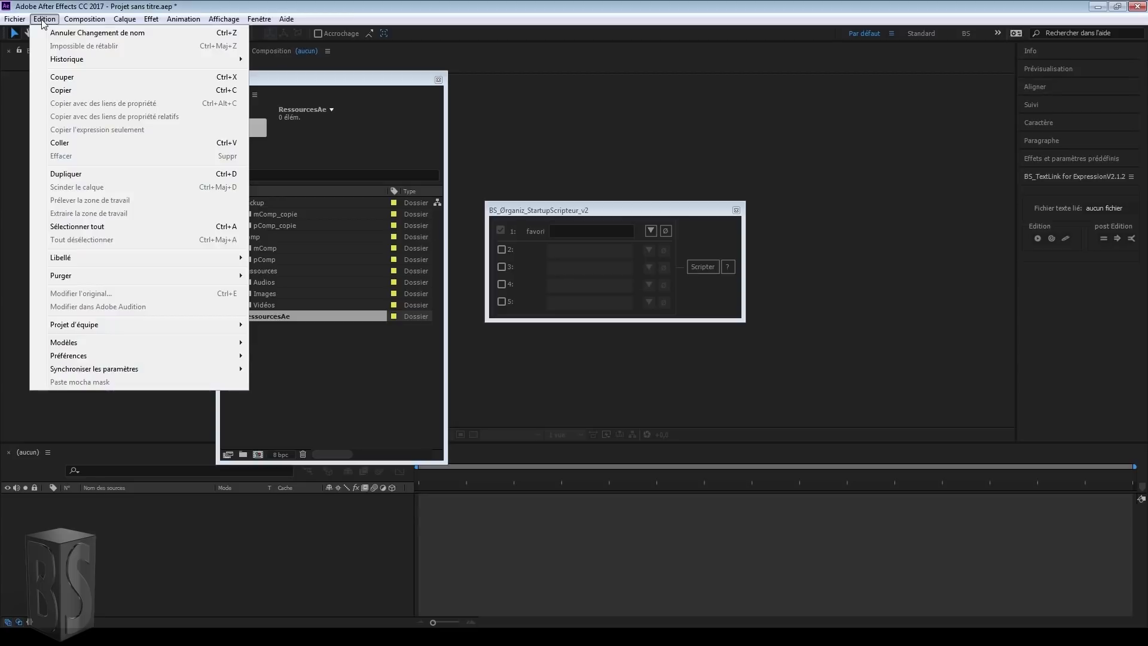
{"action": "mouse_move", "coordinate": [84, 359]}
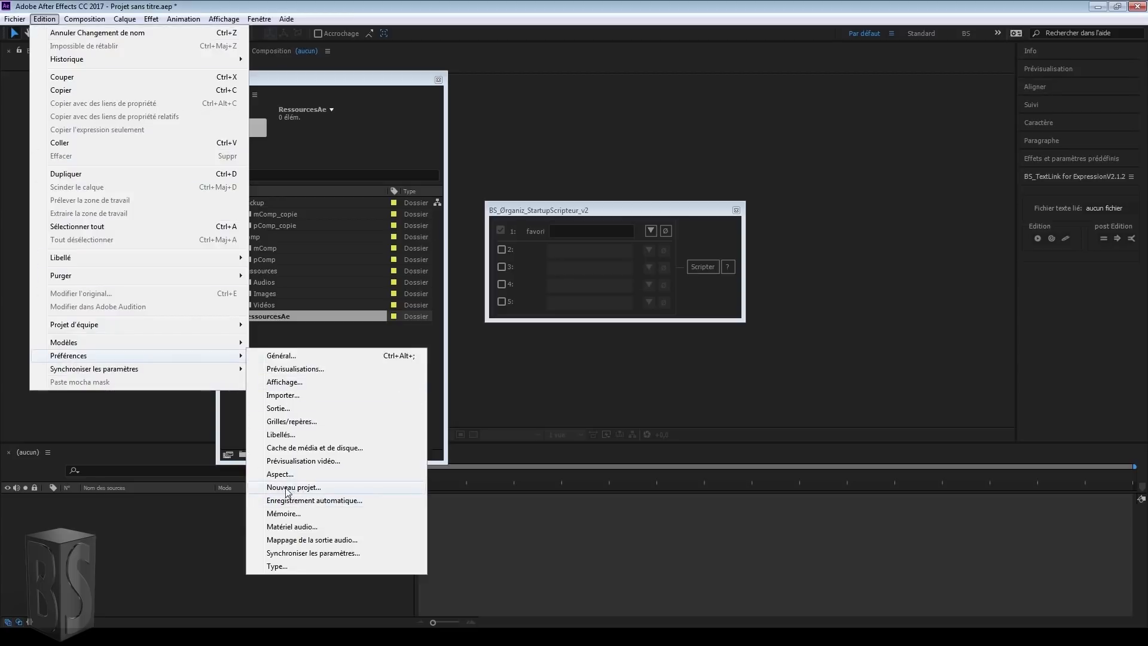
{"action": "left_click", "coordinate": [310, 488]}
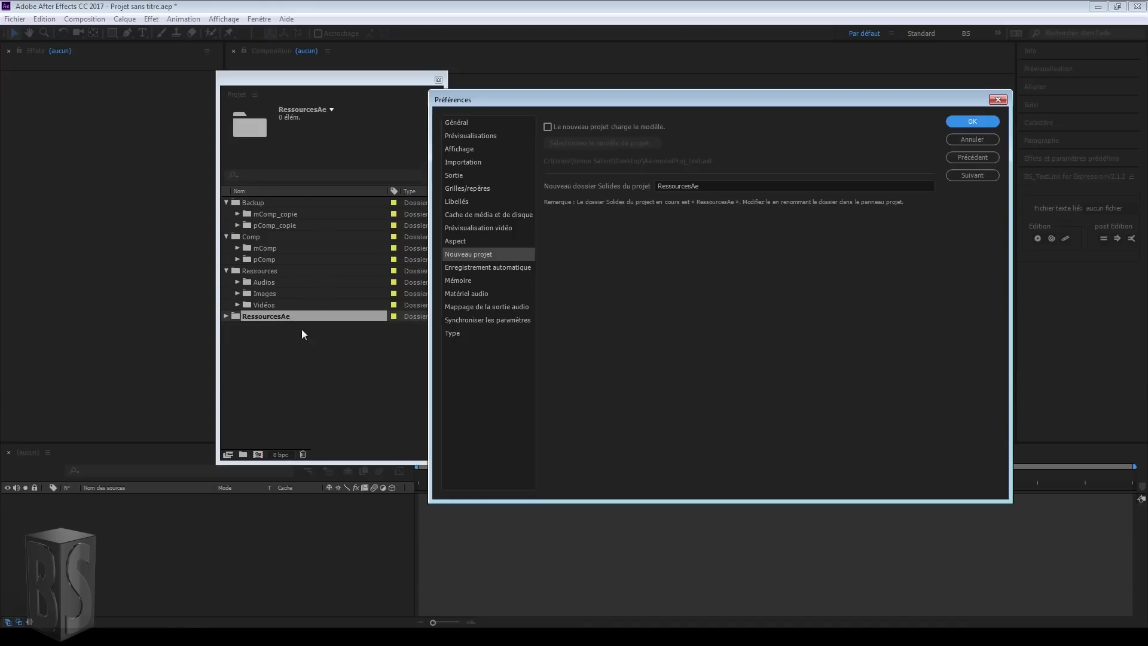
Check the RessourcesAe name set for the new project's solids folder and accept the preferences
{"action": "double_click", "coordinate": [711, 185]}
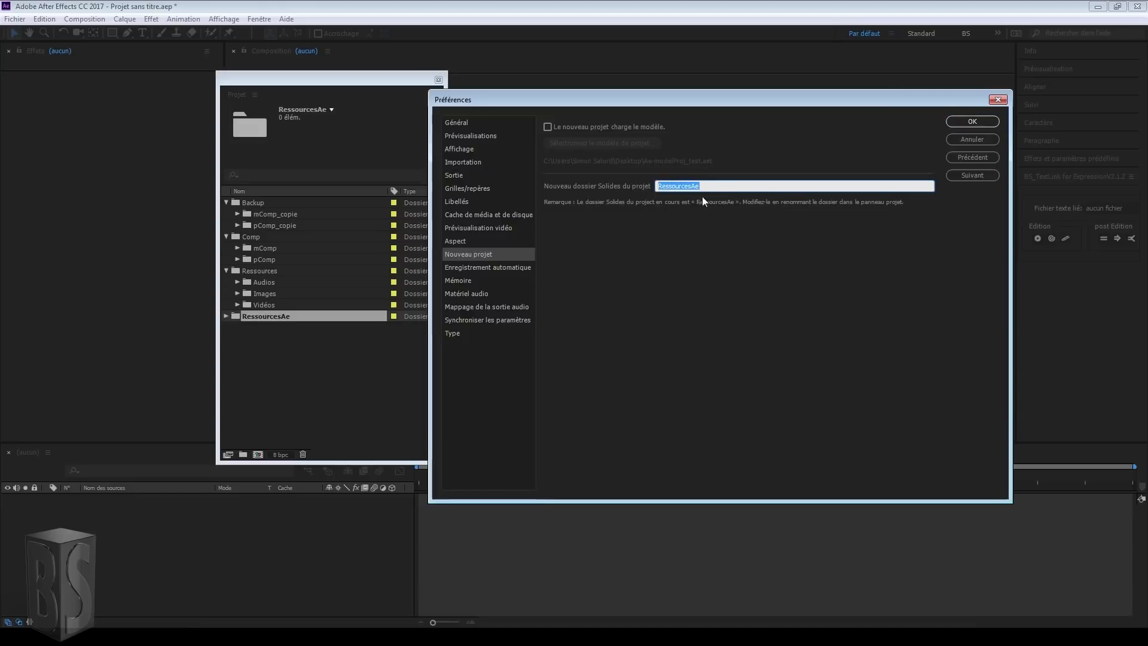
{"action": "left_click", "coordinate": [706, 246]}
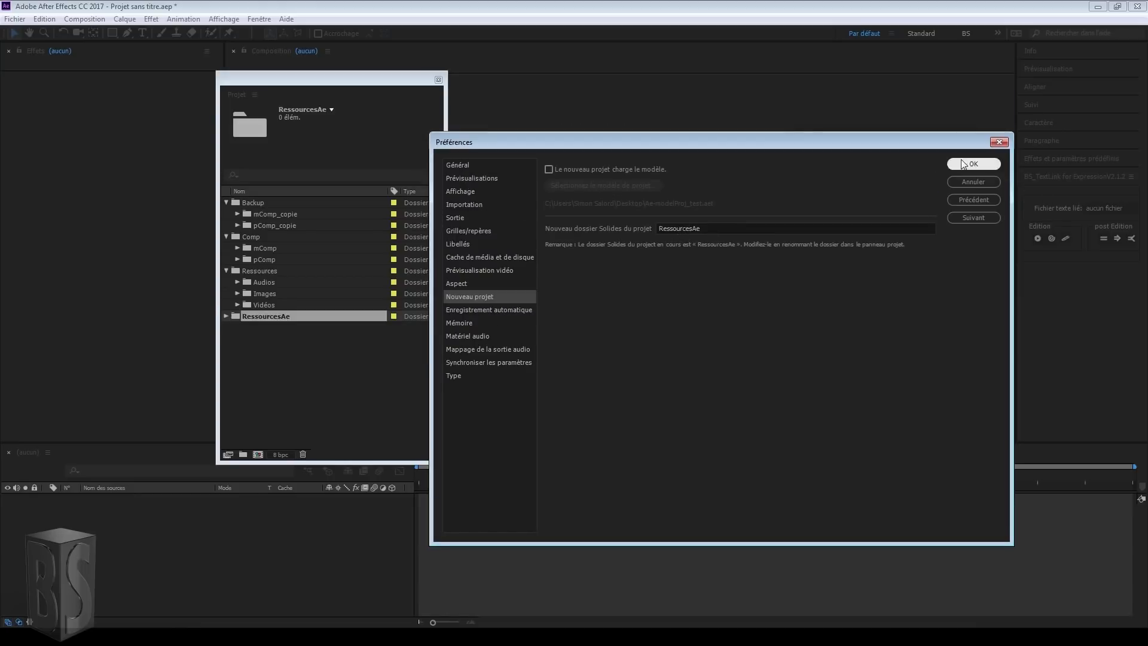
{"action": "left_click", "coordinate": [962, 164]}
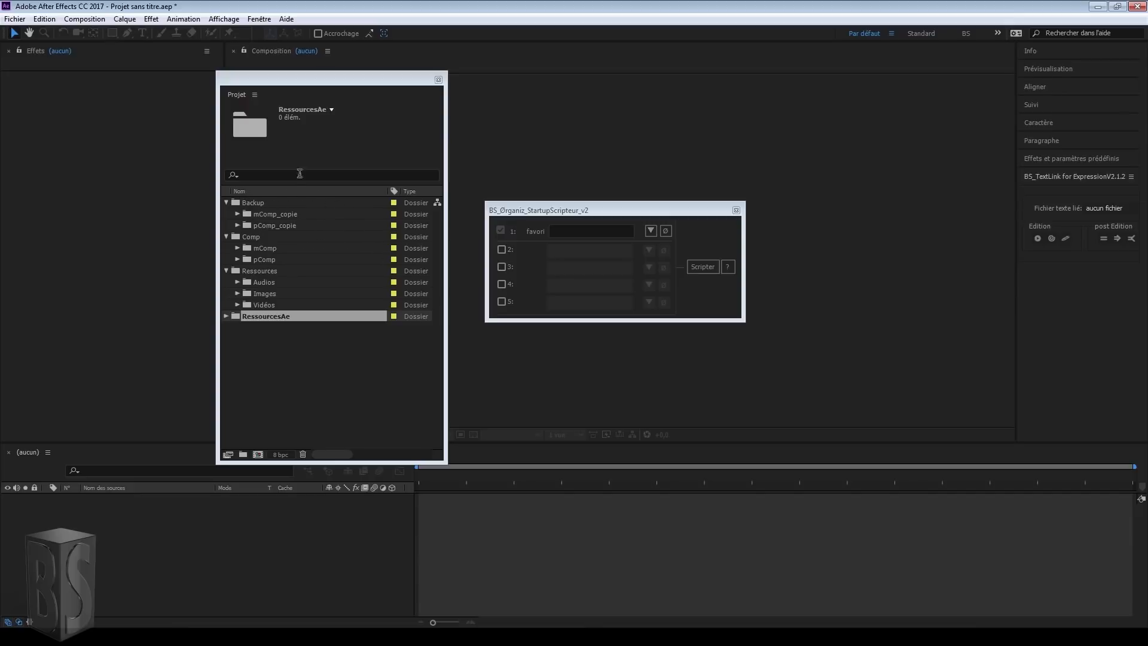
Sort the project items by name and set the Comp folder's label colour to Rouge
{"action": "left_click", "coordinate": [242, 192]}
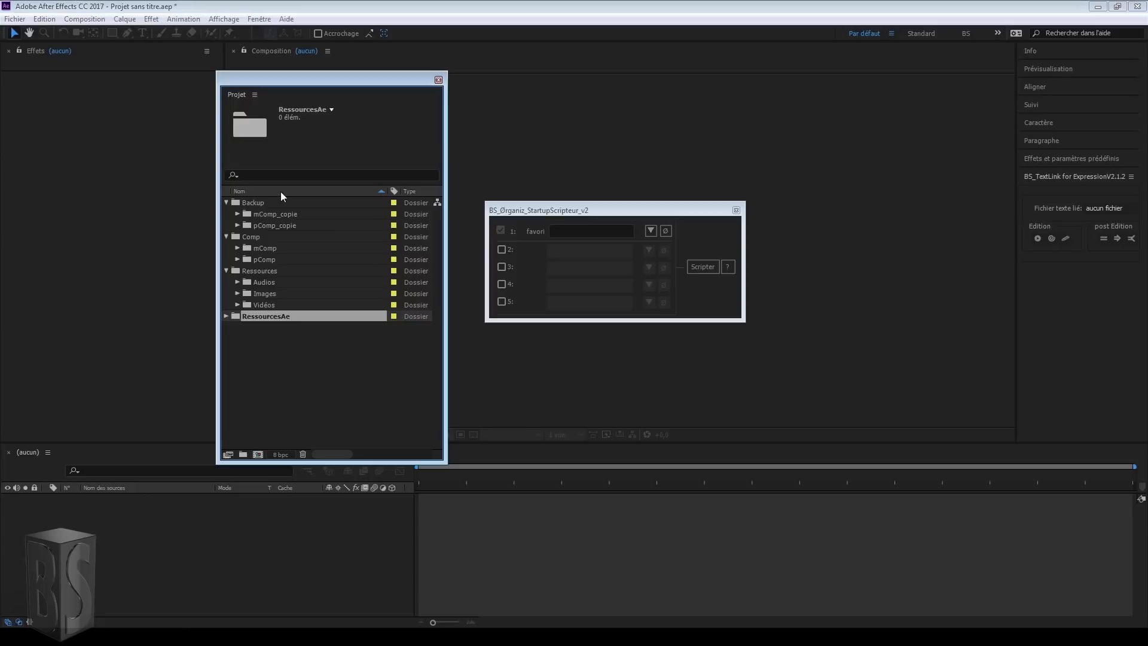
{"action": "left_click", "coordinate": [378, 394]}
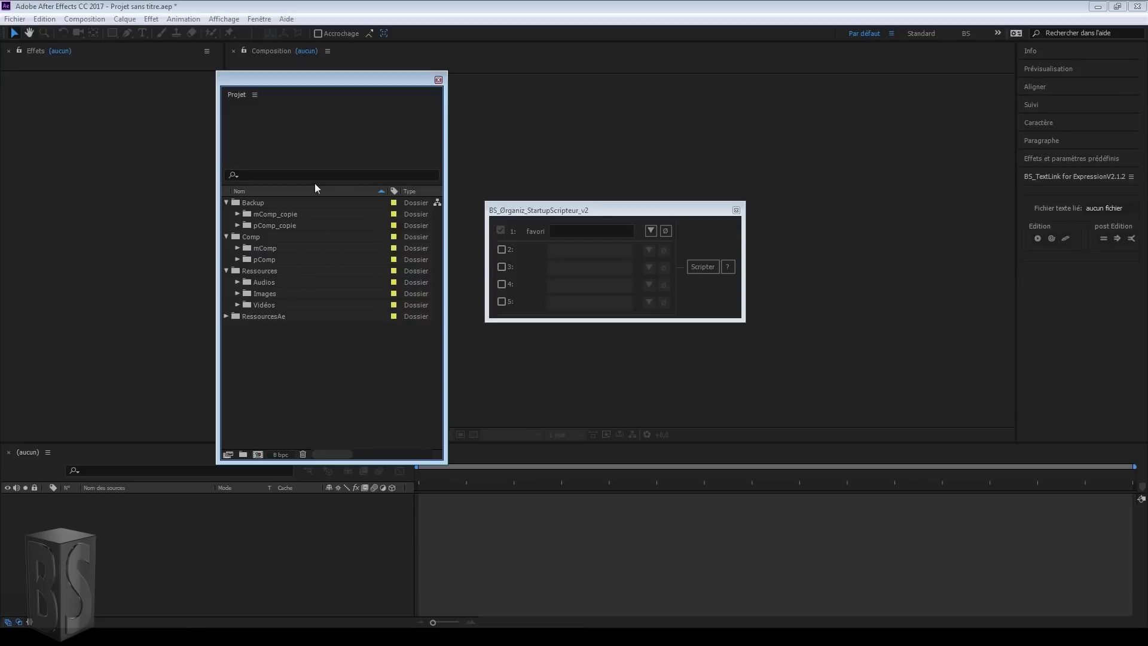
{"action": "left_click", "coordinate": [394, 237]}
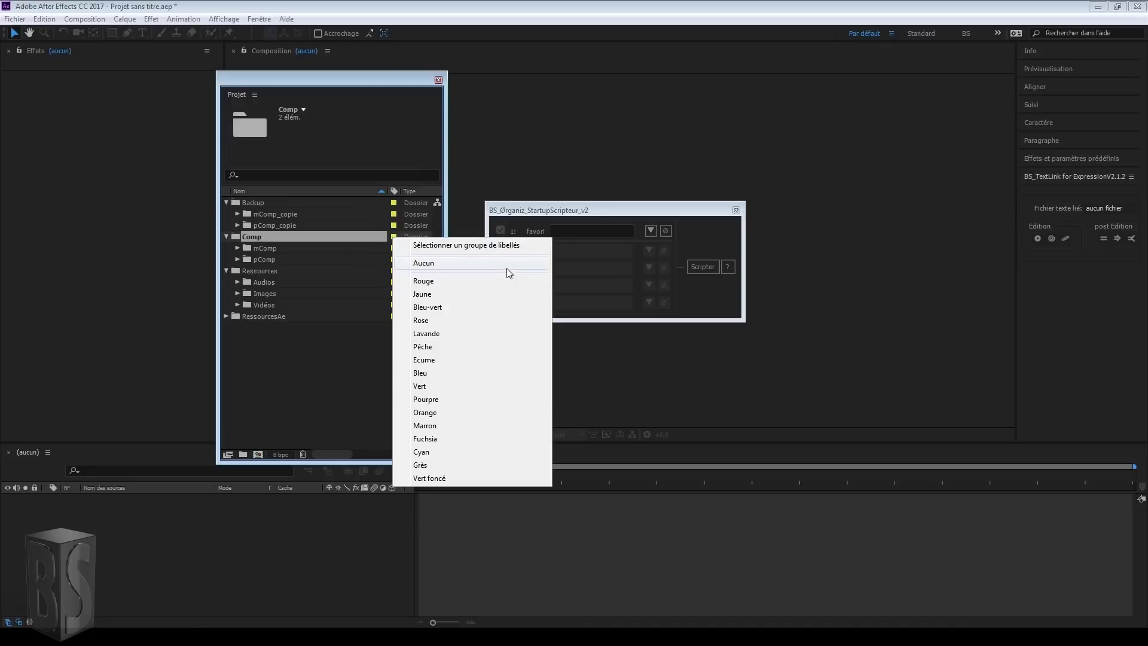
{"action": "left_click", "coordinate": [433, 282]}
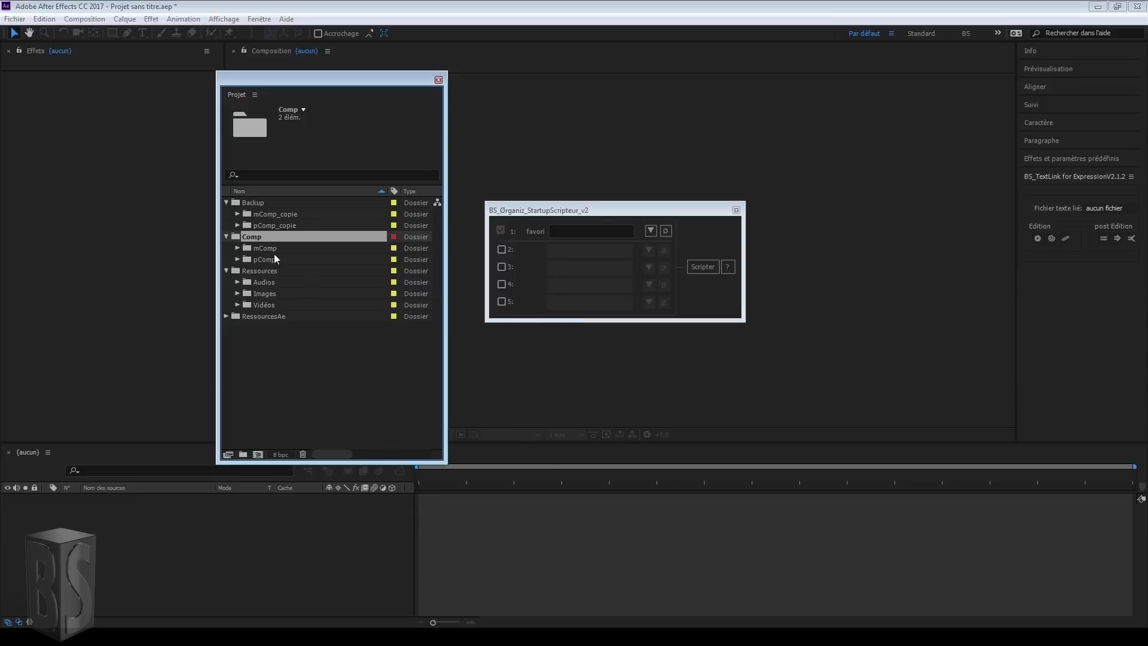
{"action": "left_click", "coordinate": [401, 372]}
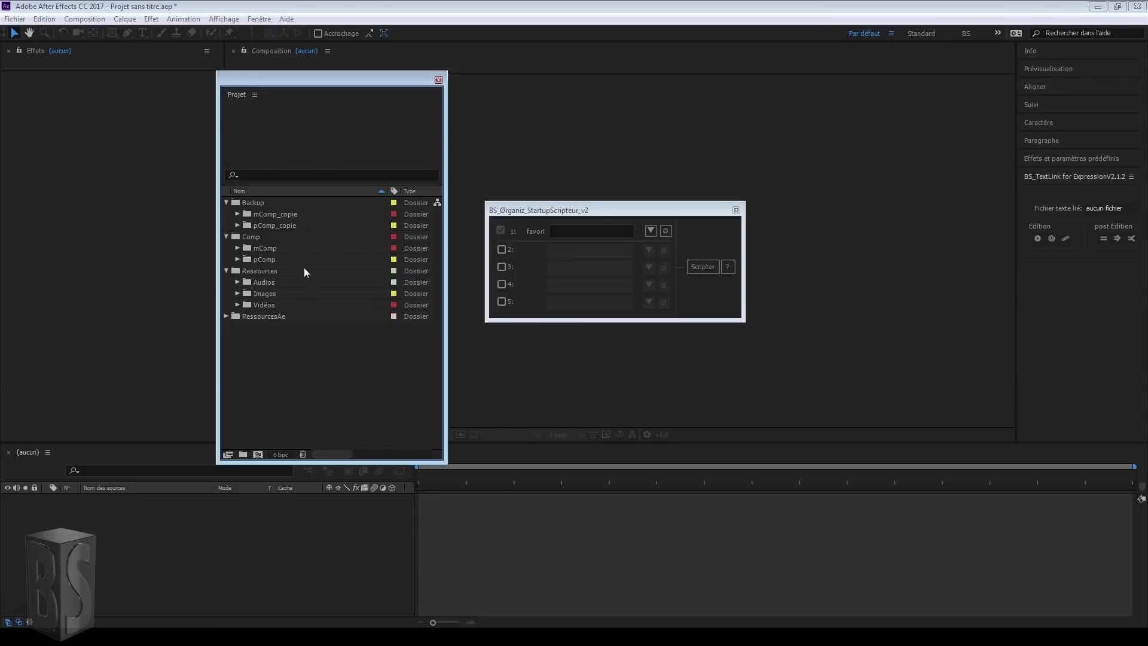
Sort the project folders by label colour so that Comp is listed first
{"action": "left_click", "coordinate": [393, 192]}
{"action": "left_click", "coordinate": [393, 192]}
{"action": "left_click", "coordinate": [393, 192]}
{"action": "left_click", "coordinate": [394, 190]}
{"action": "left_click", "coordinate": [394, 190]}
Name the first favorite Classic in BS_Ørganiz_StartupScripteur and store the current folder structure in it
{"action": "left_click", "coordinate": [571, 230]}
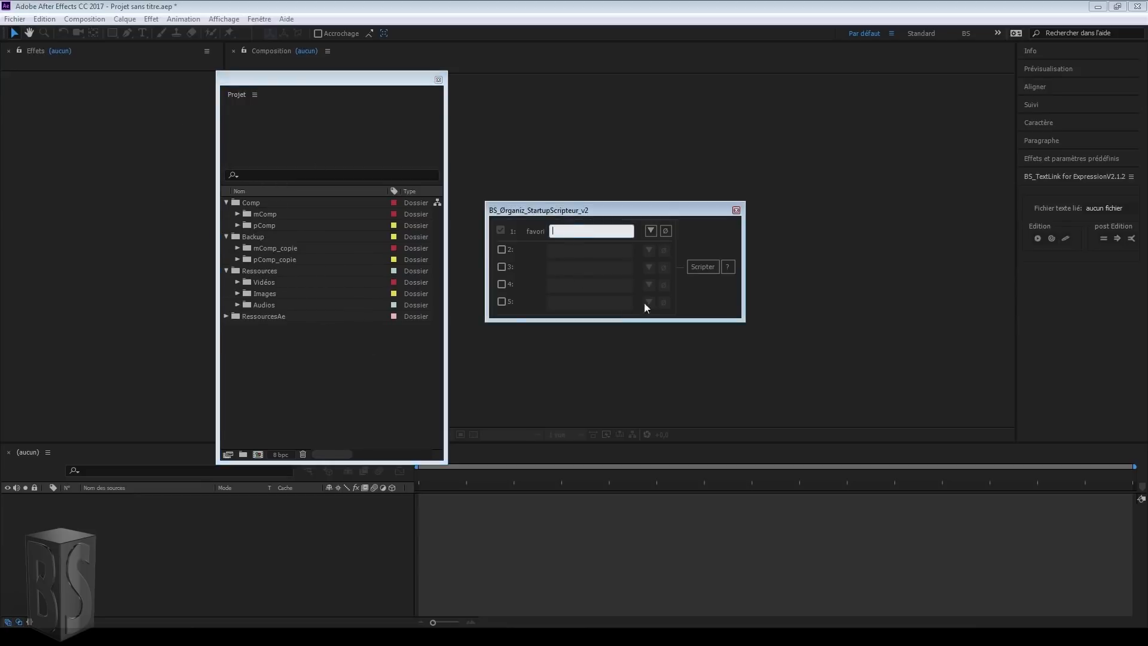
{"action": "type", "text": "Classic"}
{"action": "left_click", "coordinate": [647, 232]}
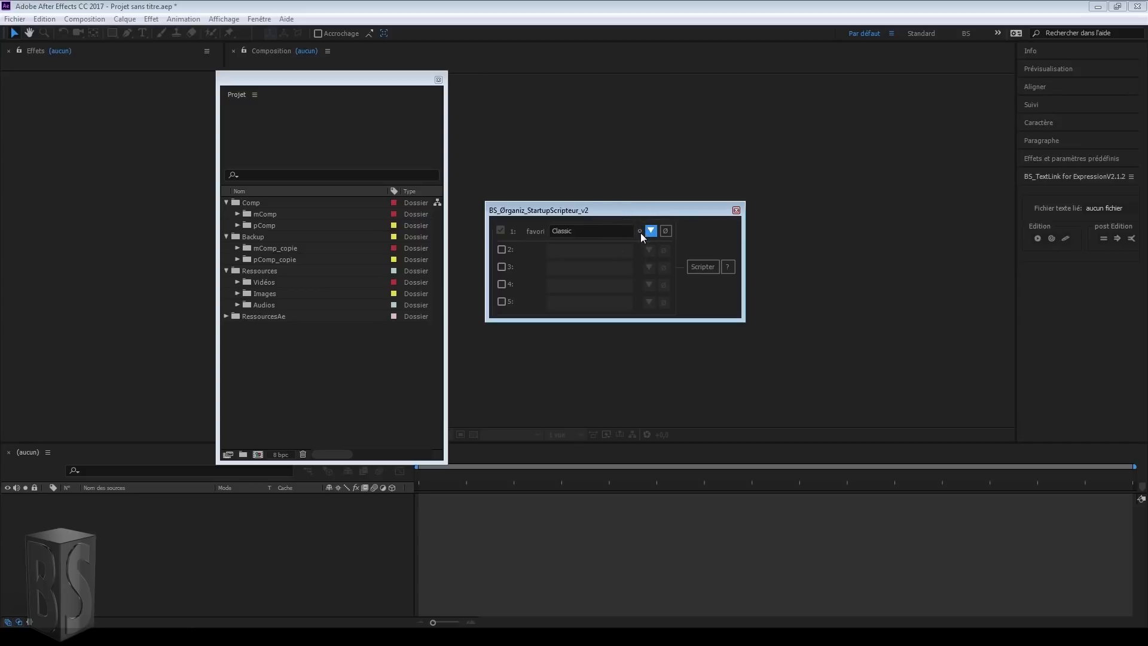
Enable the second and third favorite slots in BS_Ørganiz_StartupScripteur
{"action": "left_click", "coordinate": [502, 249]}
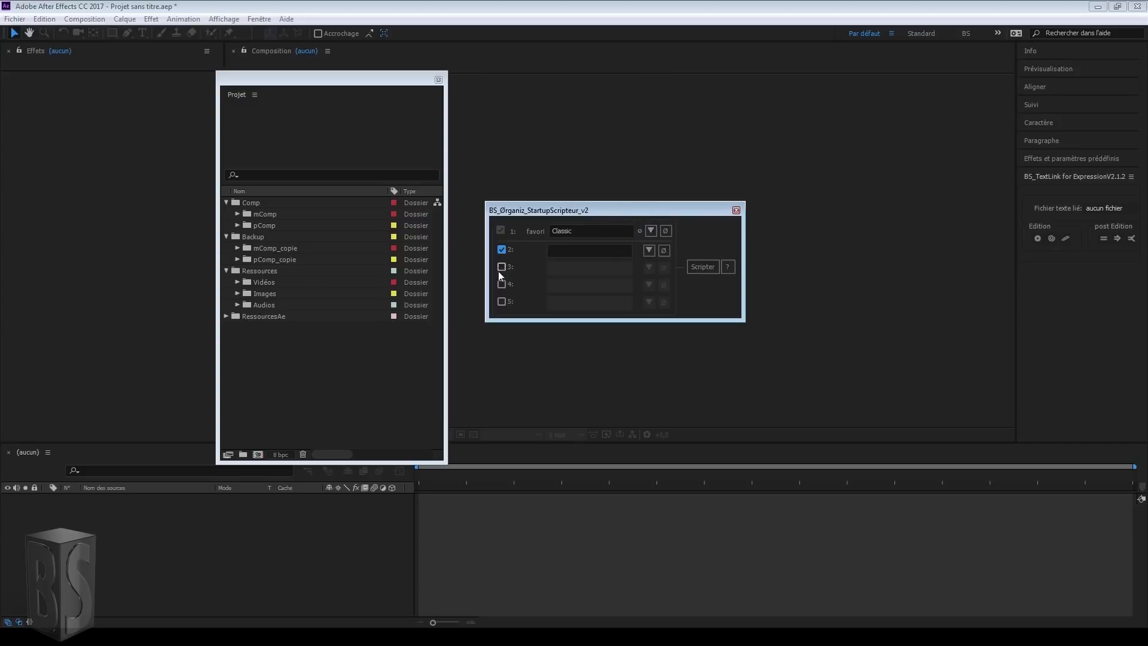
{"action": "left_click", "coordinate": [502, 267]}
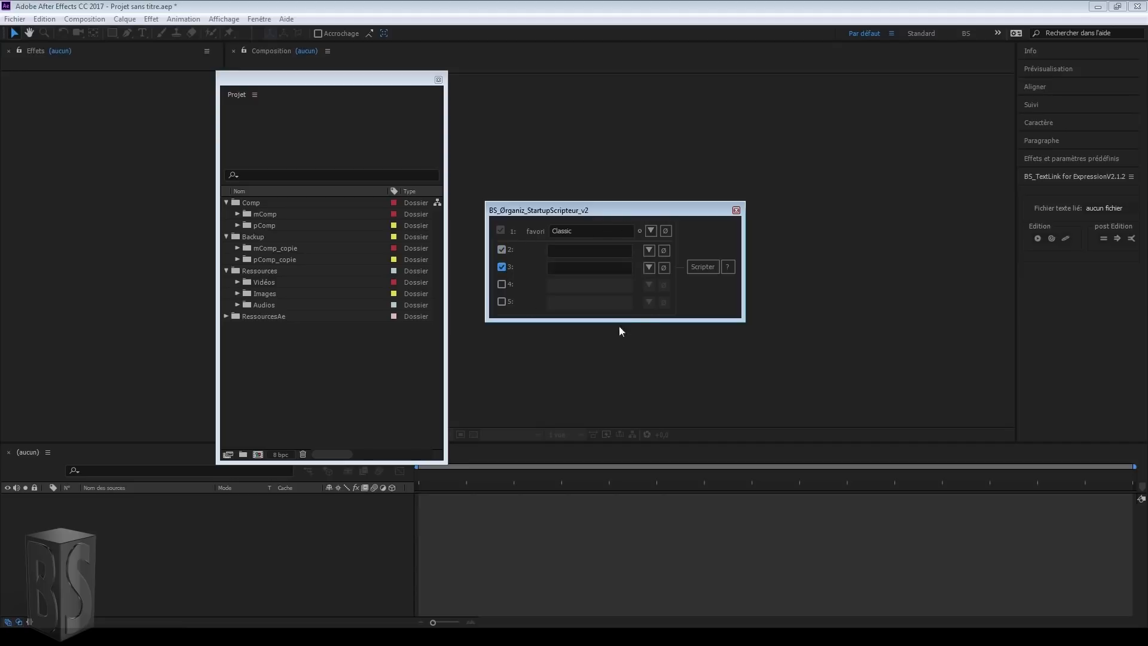
{"action": "left_click", "coordinate": [502, 267]}
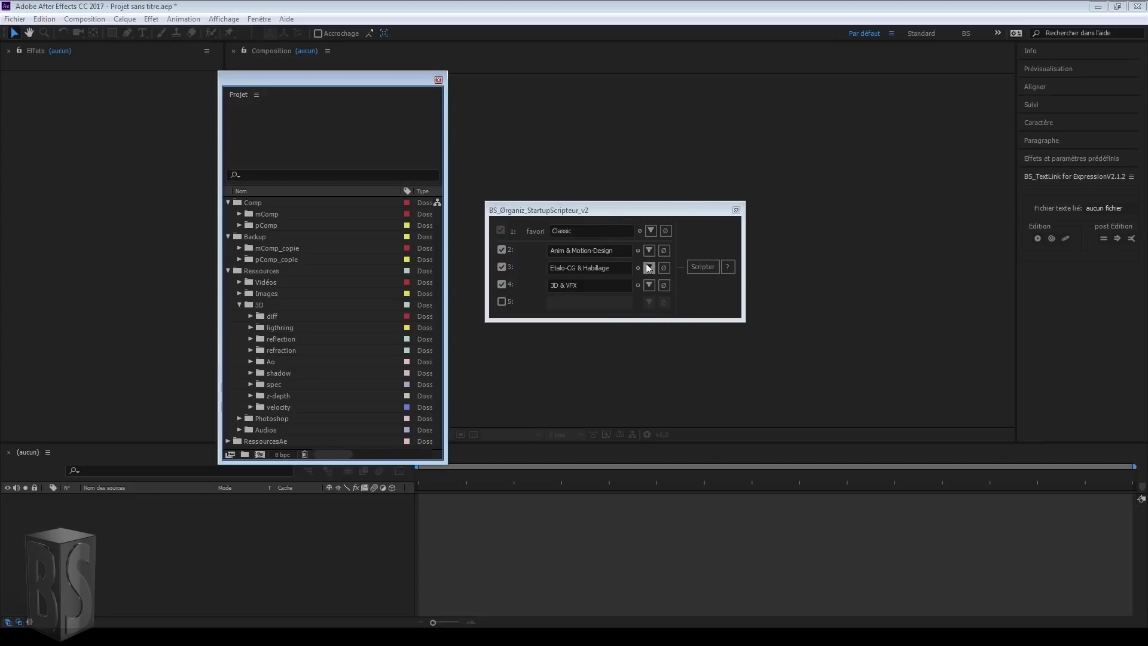
Generate the BS_Ørganiz_v2 startup script from the four favorites and quit After Effects
{"action": "left_click", "coordinate": [700, 266]}
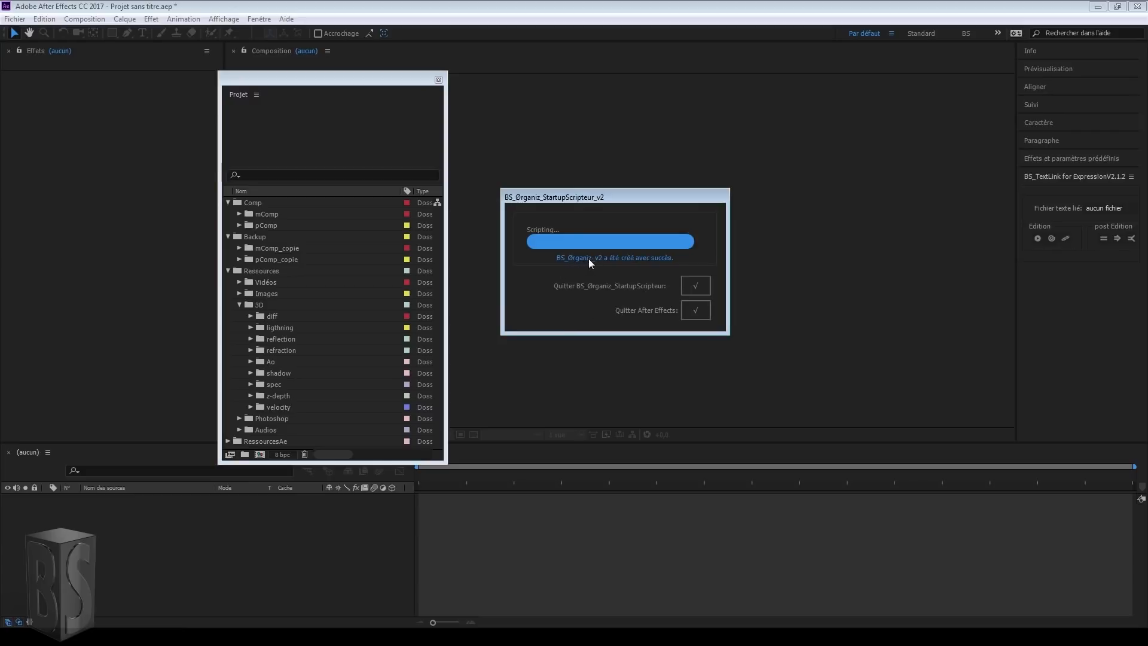
{"action": "left_click", "coordinate": [698, 311]}
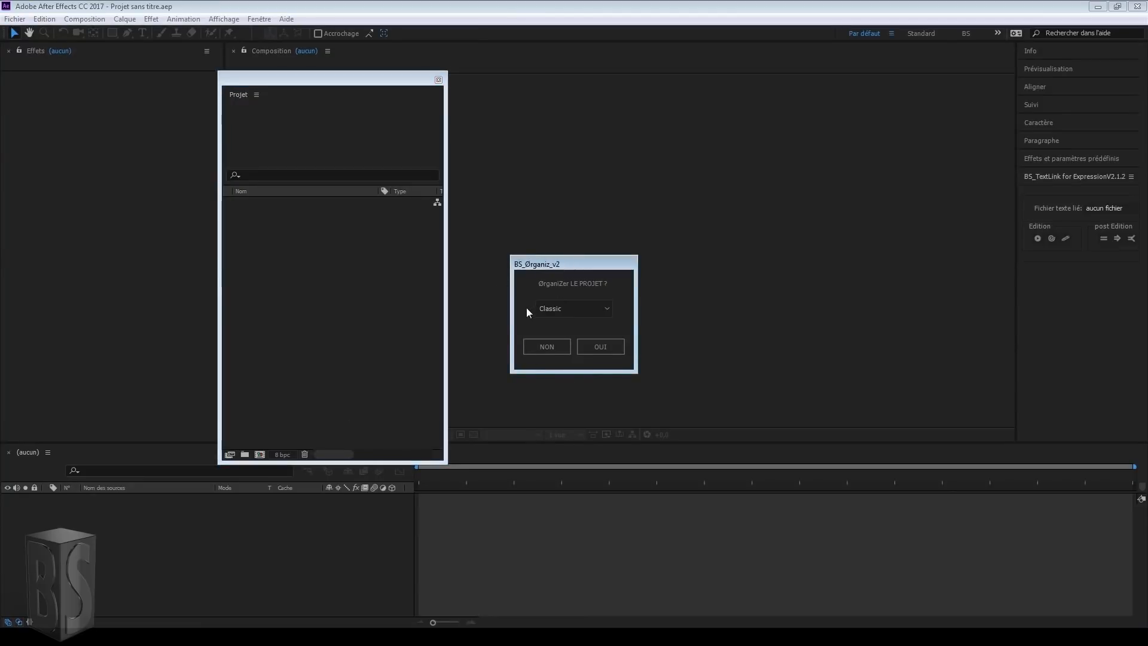
Look through the available favorites in the BS_Ørganiz_v2 startup prompt and organize the project with 3D & VFX
{"action": "left_click", "coordinate": [600, 310]}
{"action": "left_click", "coordinate": [554, 380]}
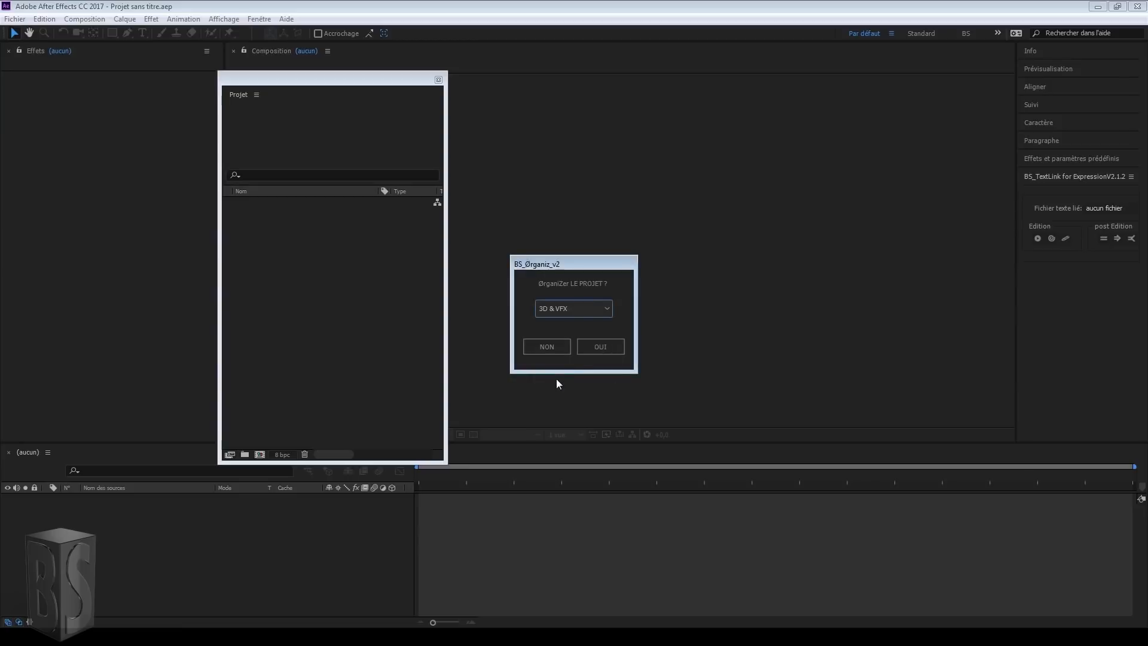
{"action": "left_click", "coordinate": [571, 309]}
{"action": "left_click", "coordinate": [568, 363]}
{"action": "left_click", "coordinate": [577, 310]}
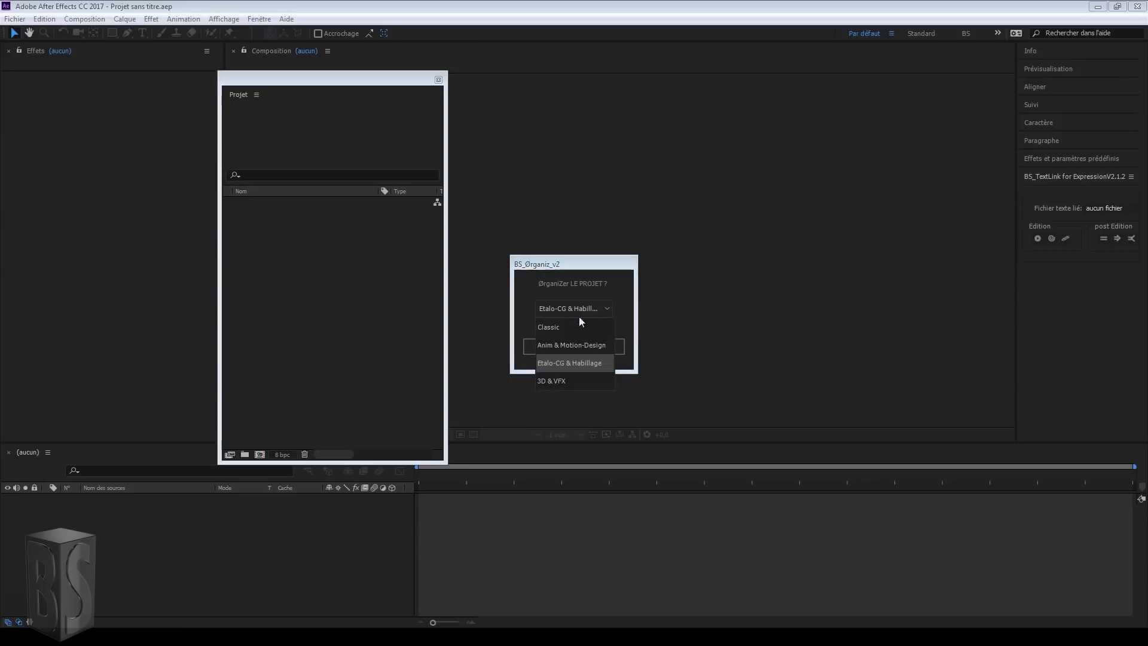
{"action": "left_click", "coordinate": [578, 309]}
{"action": "left_click", "coordinate": [577, 309]}
{"action": "left_click", "coordinate": [564, 381]}
{"action": "left_click", "coordinate": [589, 342]}
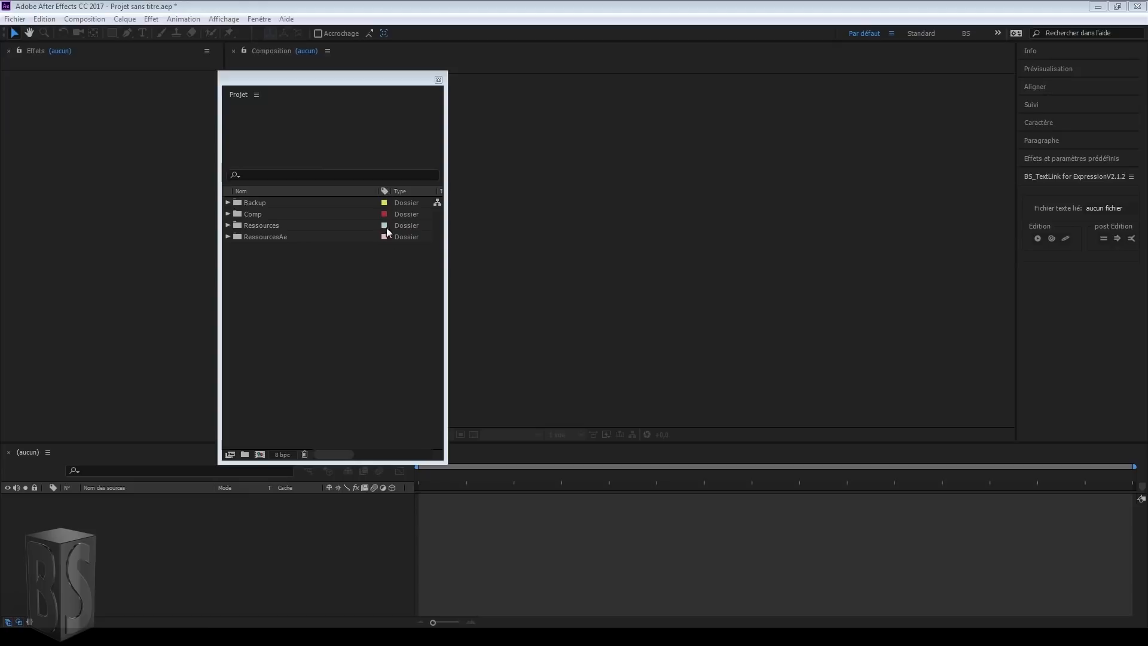
Sort the generated folders by label colour and expand Ressources, its 3D subfolder and Comp to inspect the structure
{"action": "left_click", "coordinate": [384, 190]}
{"action": "left_click", "coordinate": [383, 191]}
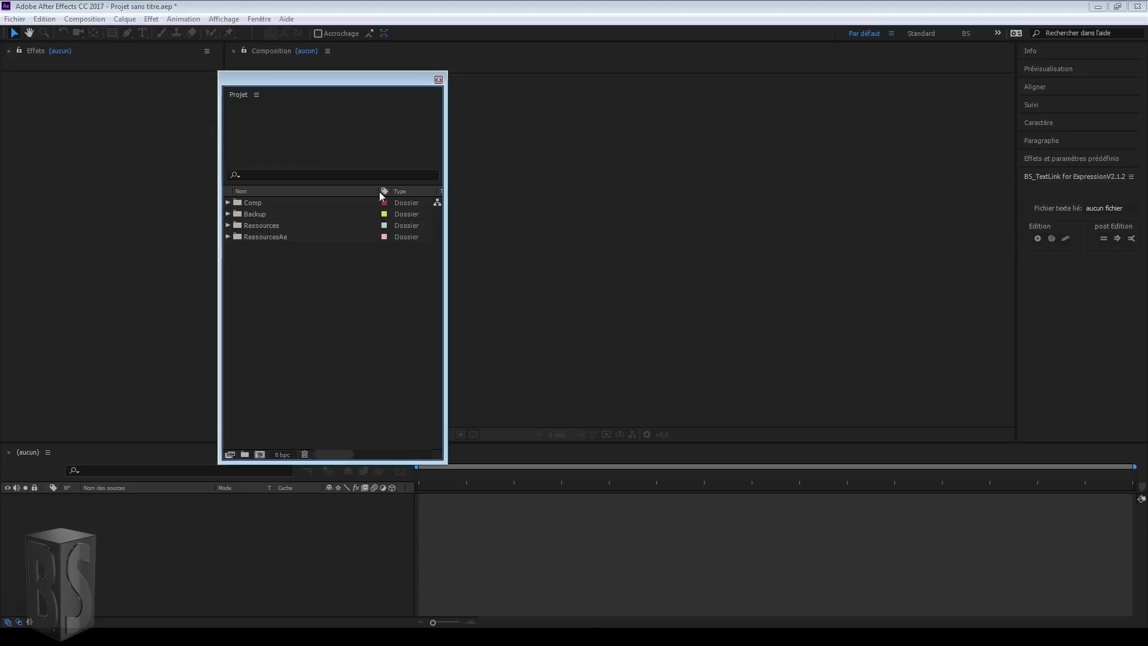
{"action": "left_click", "coordinate": [229, 226]}
{"action": "left_click", "coordinate": [239, 260]}
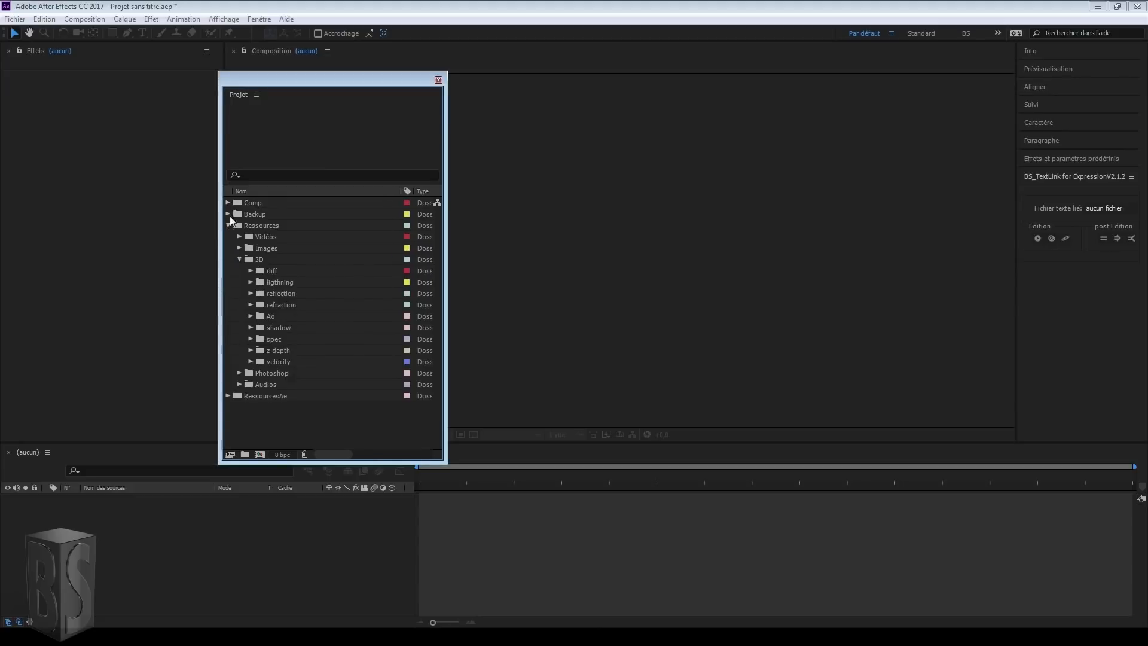
{"action": "left_click", "coordinate": [227, 202]}
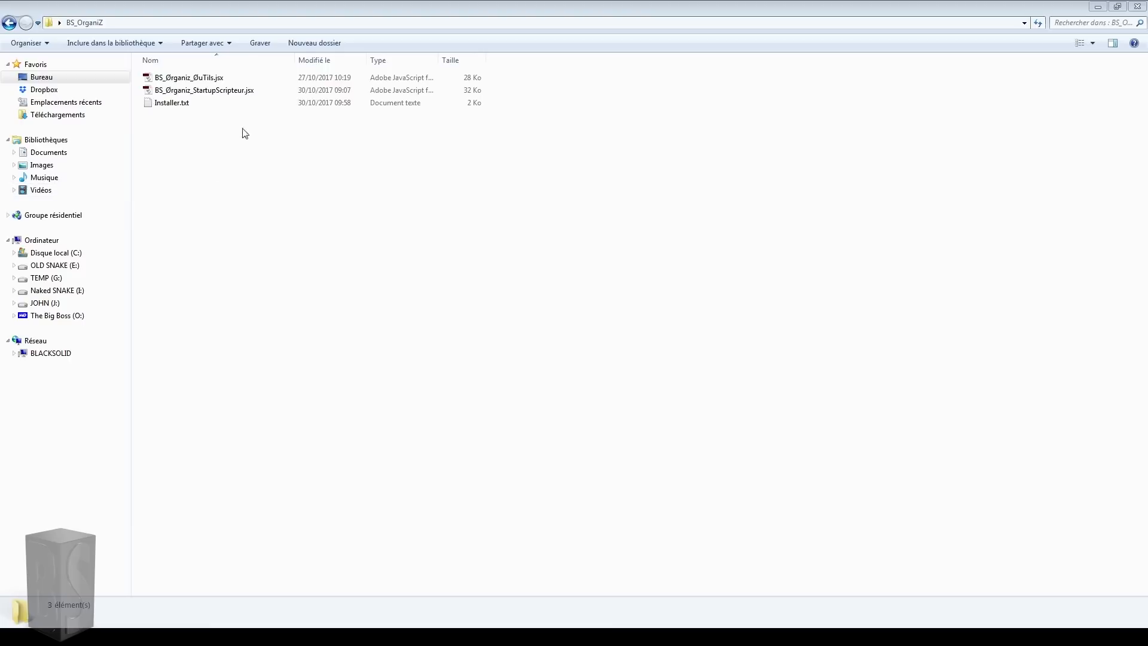
In Windows Explorer, copy BS_Ørganiz_ØuTils.jsx into the ScriptUI Panels folder inside the After Effects CC 2017 Scripts folder
{"action": "left_click", "coordinate": [181, 81]}
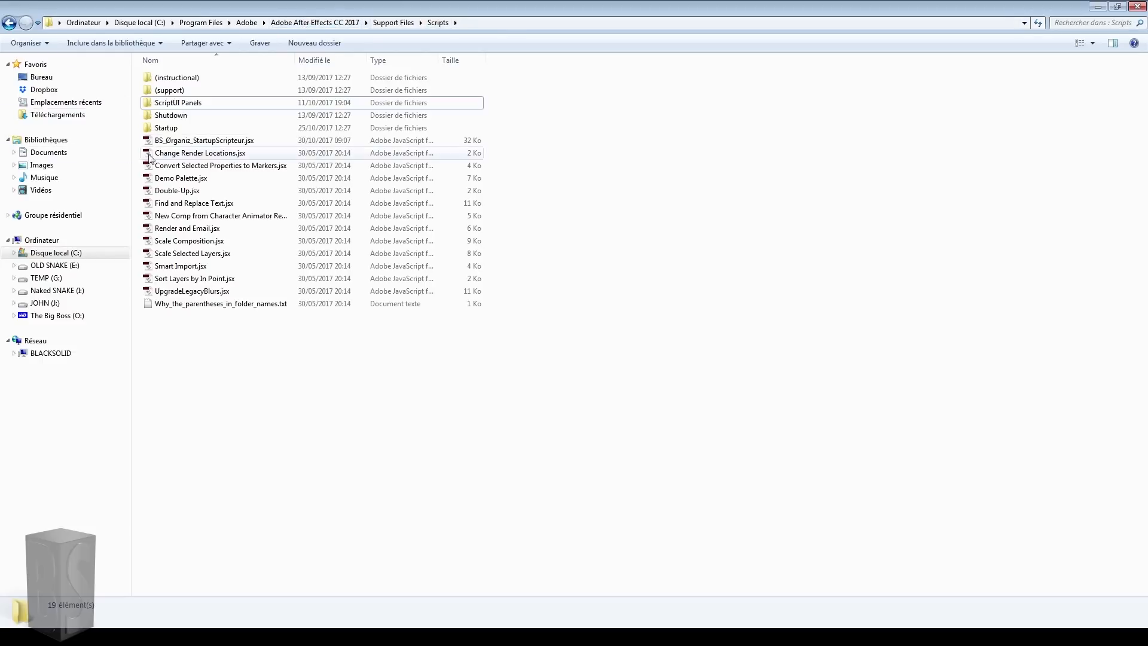
{"action": "left_click", "coordinate": [181, 105]}
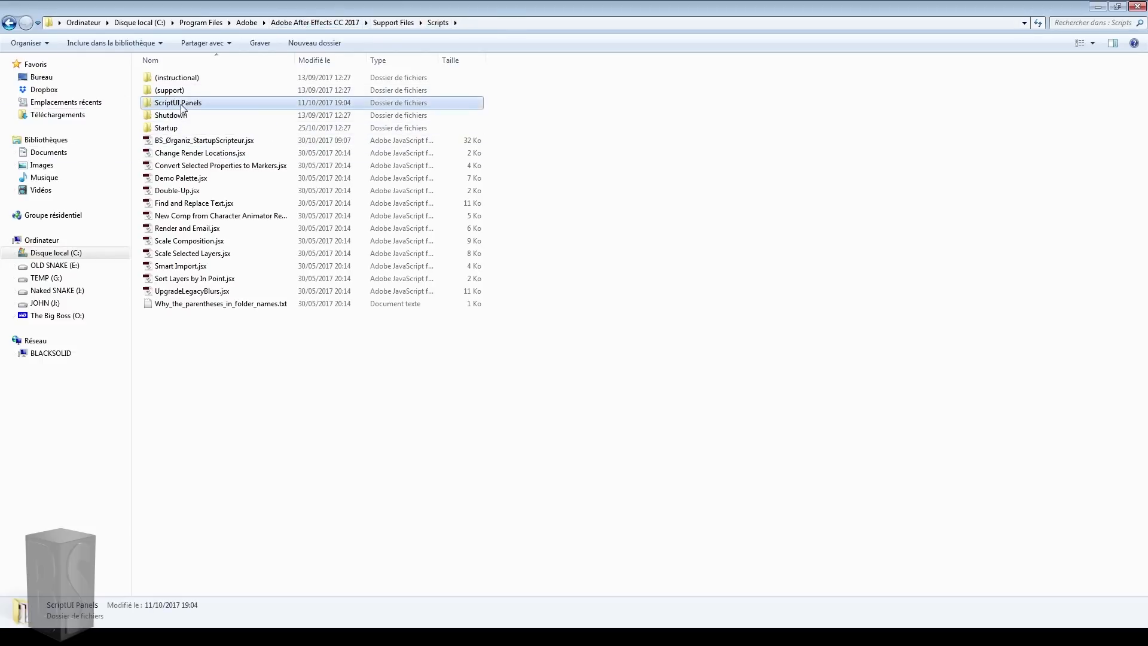
{"action": "double_click", "coordinate": [182, 105]}
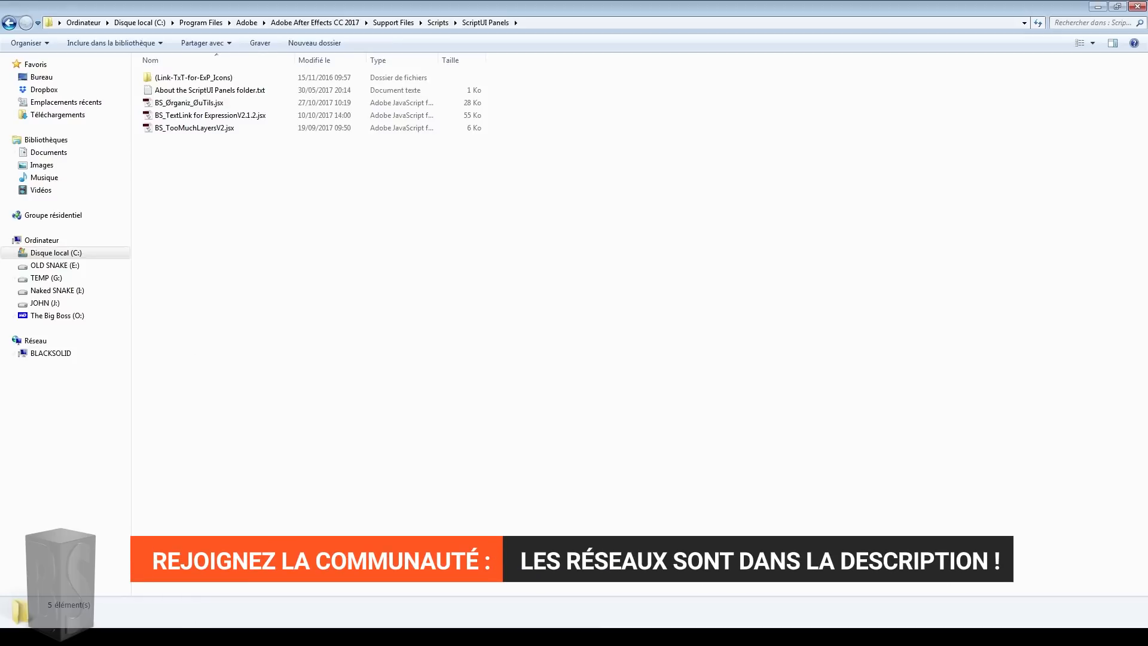
Switch to After Effects, decline organizing the project at startup, and open the BS_Ørganiz_ØuTils.jsx panel
{"action": "left_click", "coordinate": [326, 637]}
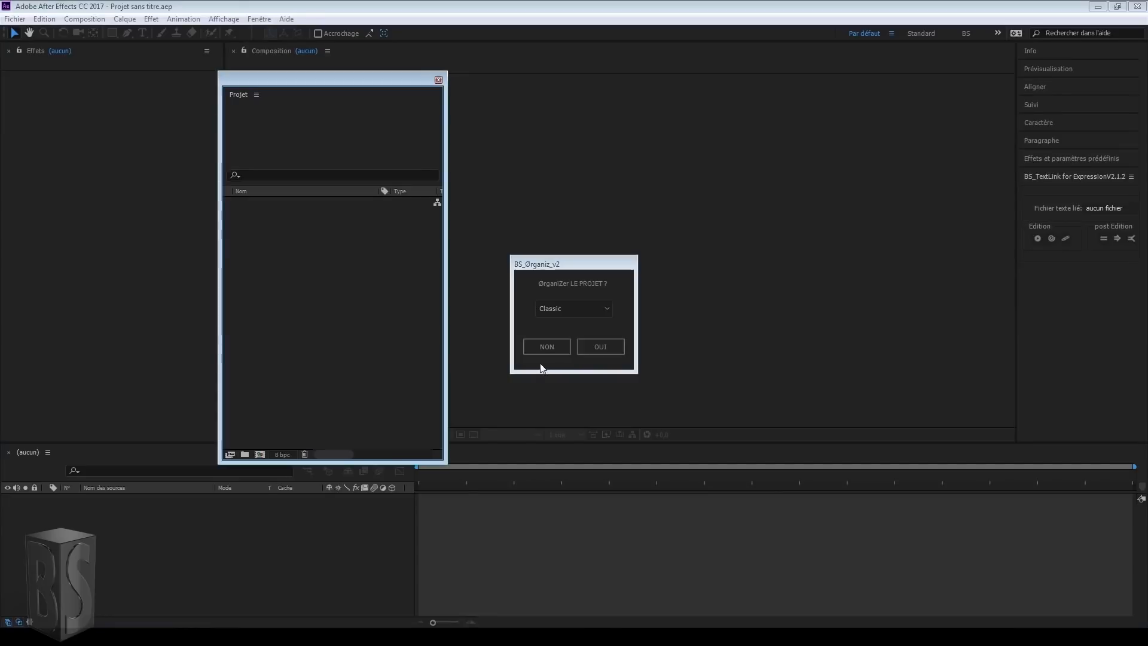
{"action": "left_click", "coordinate": [544, 344]}
{"action": "left_click", "coordinate": [14, 19]}
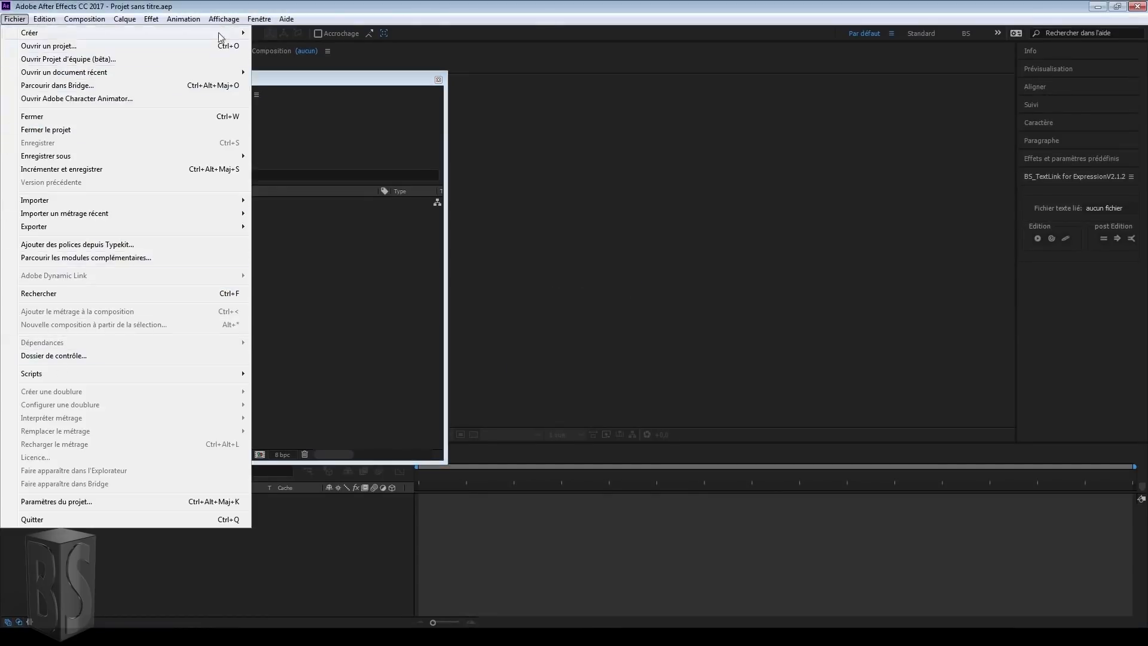
{"action": "mouse_move", "coordinate": [259, 21]}
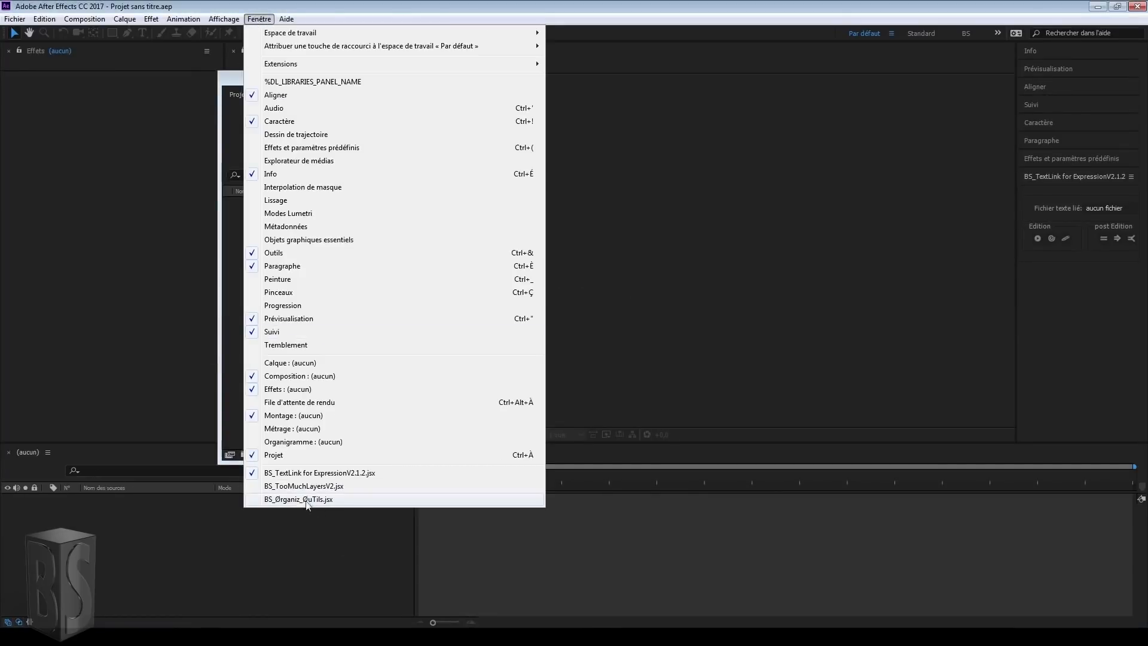
{"action": "left_click", "coordinate": [289, 500]}
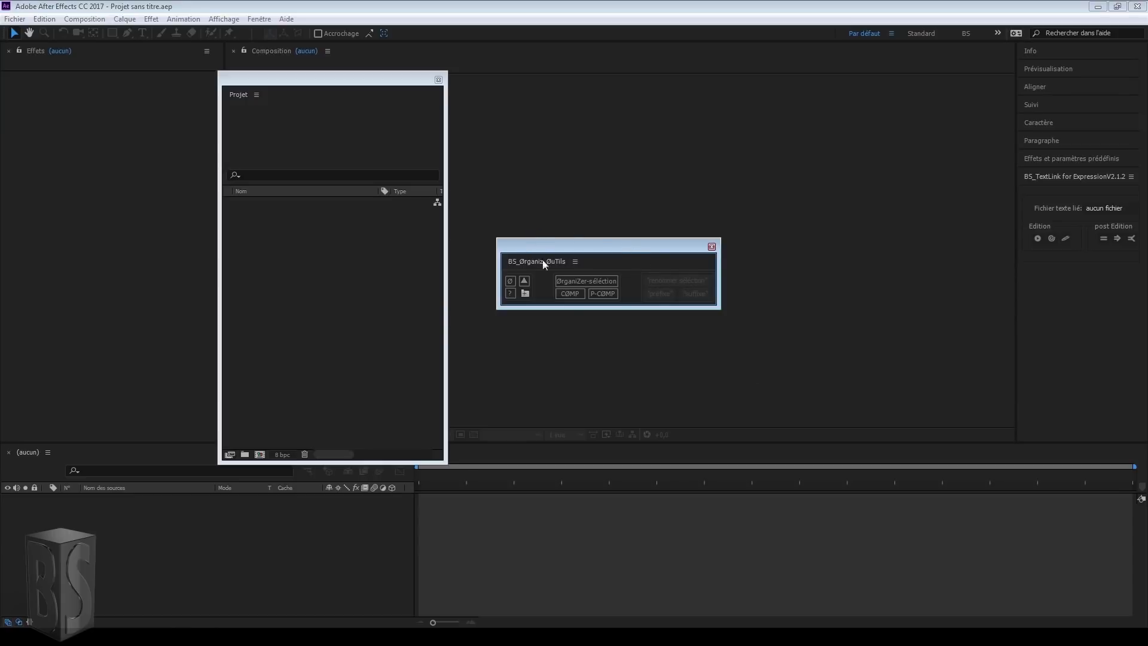
Dock the BS_Ørganiz_ØuTils panel beneath the effects panel and close the floating project panel
{"action": "left_click_drag", "start_coordinate": [526, 260], "coordinate": [556, 258]}
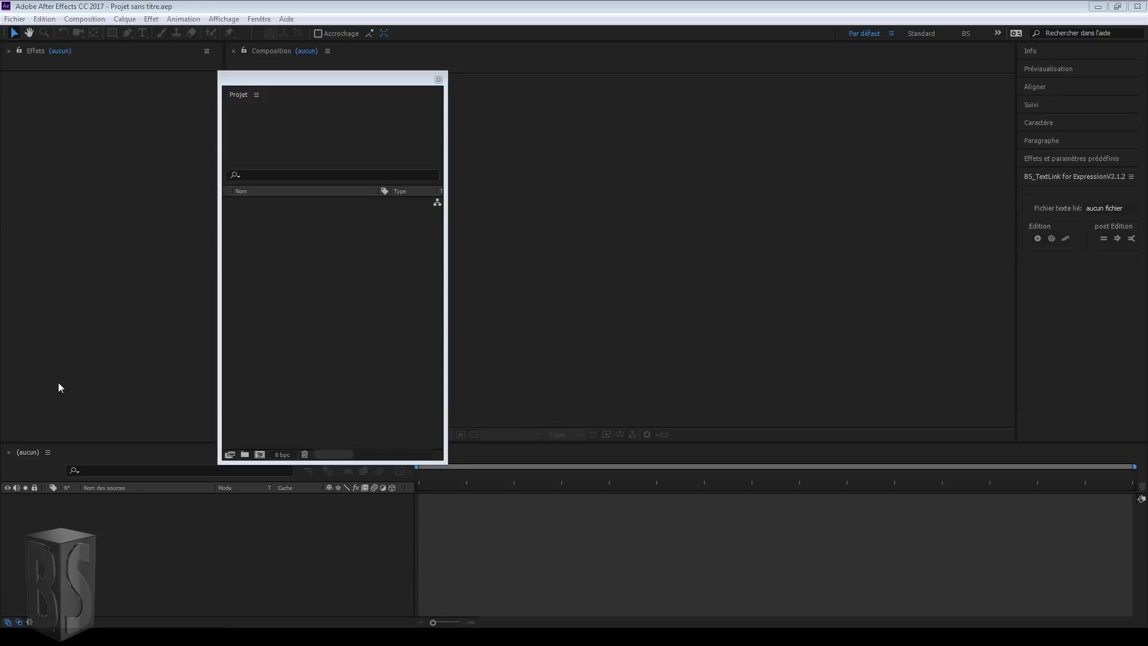
{"action": "left_click_drag", "start_coordinate": [59, 387], "coordinate": [128, 382]}
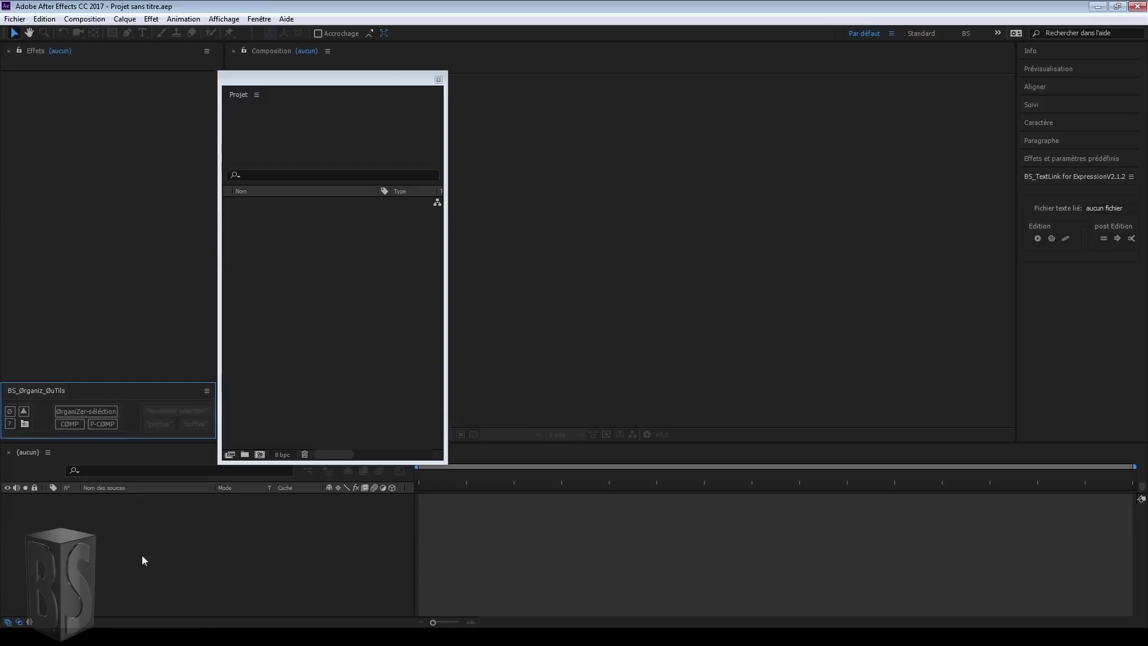
{"action": "left_click", "coordinate": [439, 79]}
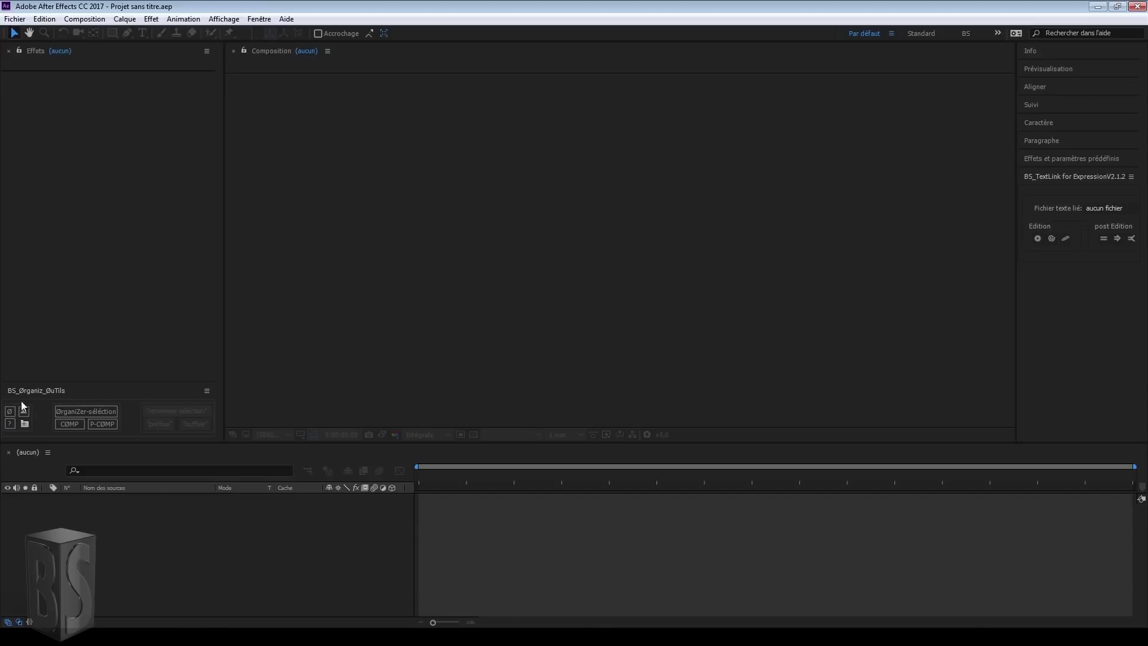
Organize the project with the Classic favorite using BS_Ørganiz_ØuTils
{"action": "left_click", "coordinate": [11, 412]}
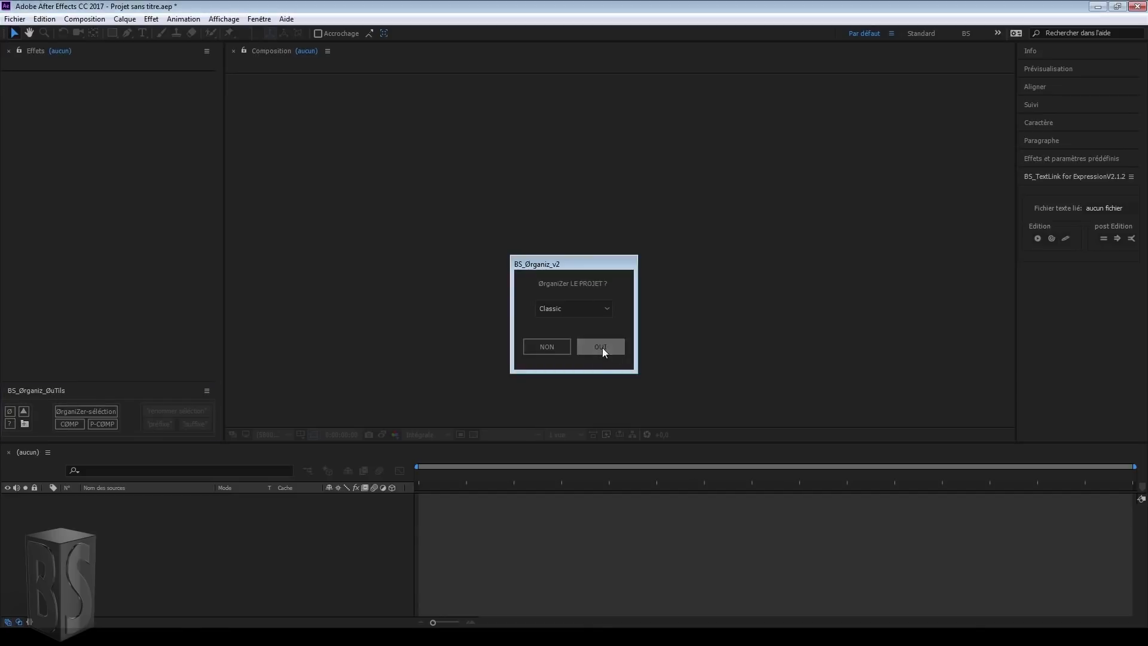
{"action": "left_click", "coordinate": [601, 346]}
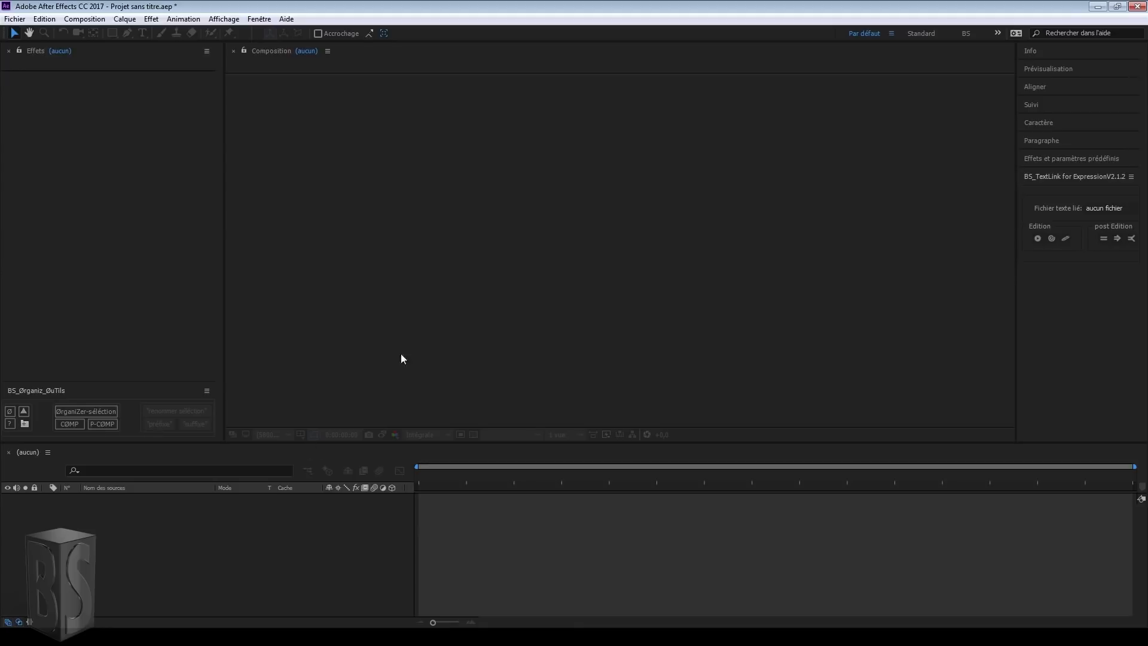
Show the project panel using BS_Ørganiz_ØuTils, sort its folders by label colour, and close the panel
{"action": "left_click", "coordinate": [24, 412]}
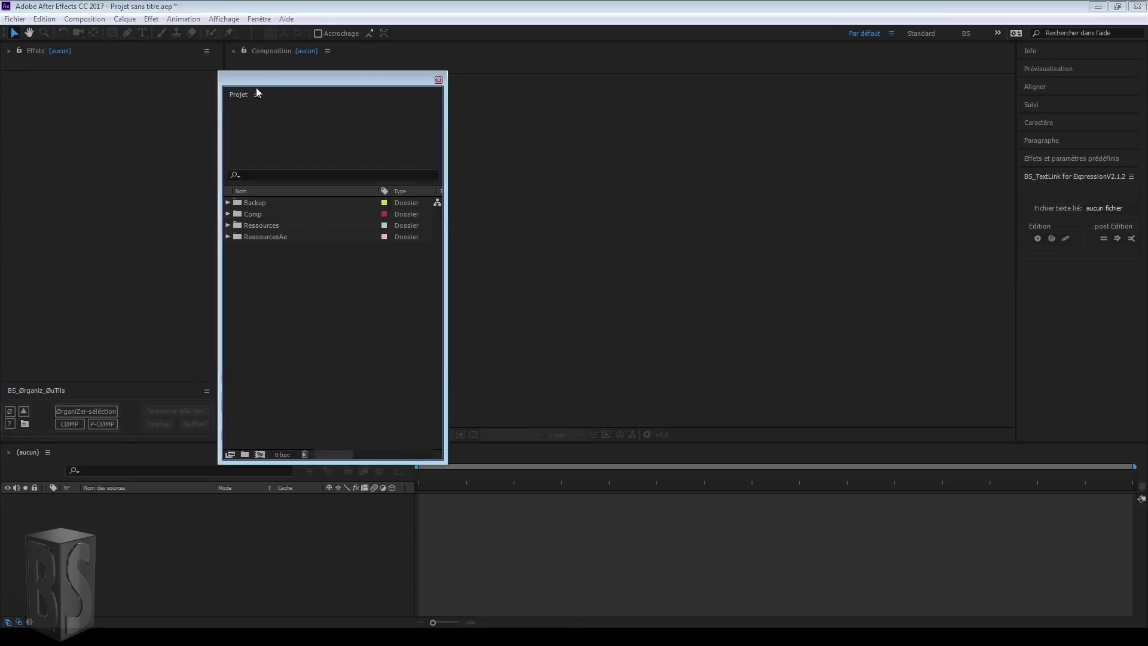
{"action": "left_click", "coordinate": [385, 191]}
{"action": "left_click", "coordinate": [385, 191]}
{"action": "left_click", "coordinate": [438, 79]}
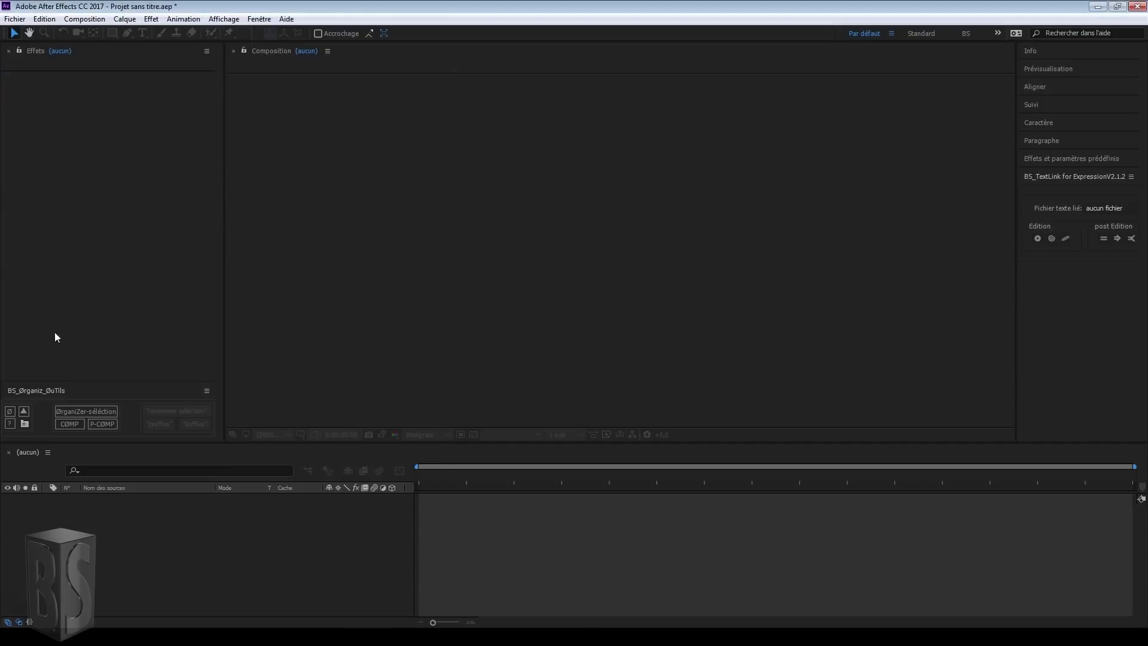
Create a composition named mainComp_01 with the BS_Ørganiz_ØuTils CØMP command and file it in the mComp folder
{"action": "left_click", "coordinate": [23, 413]}
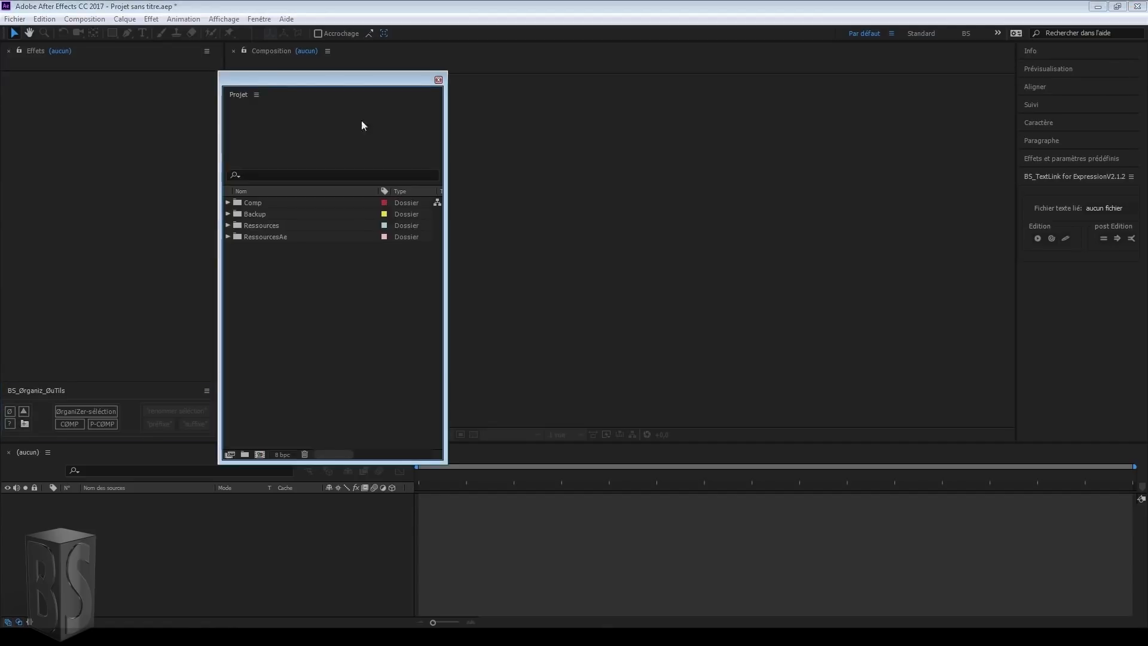
{"action": "left_click", "coordinate": [438, 80]}
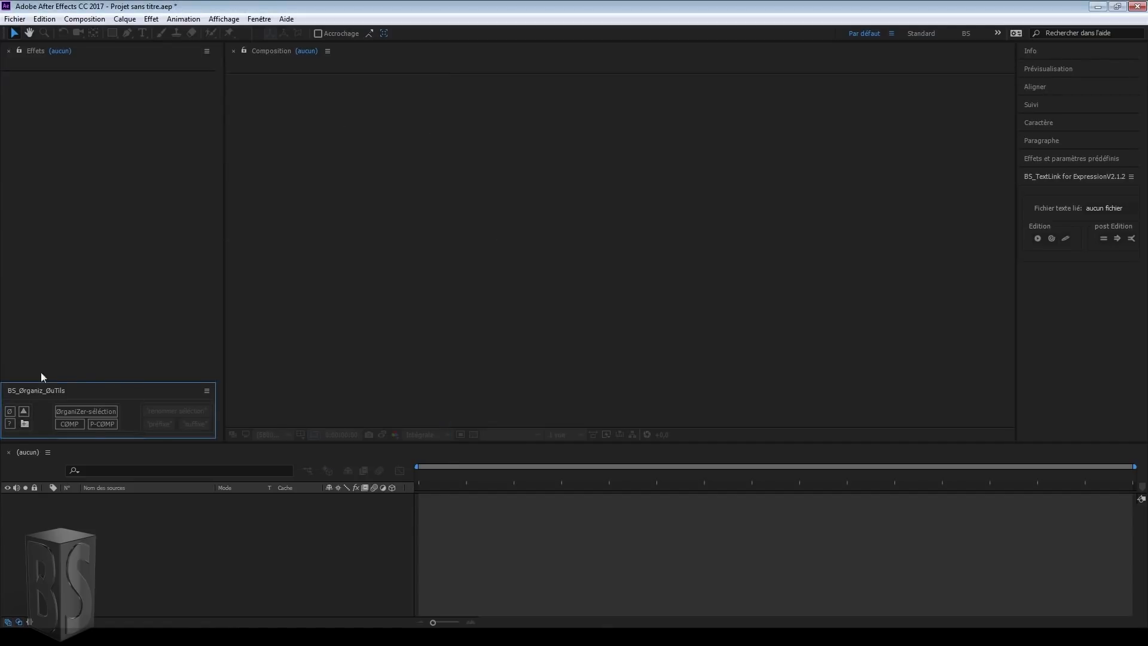
{"action": "left_click", "coordinate": [68, 424]}
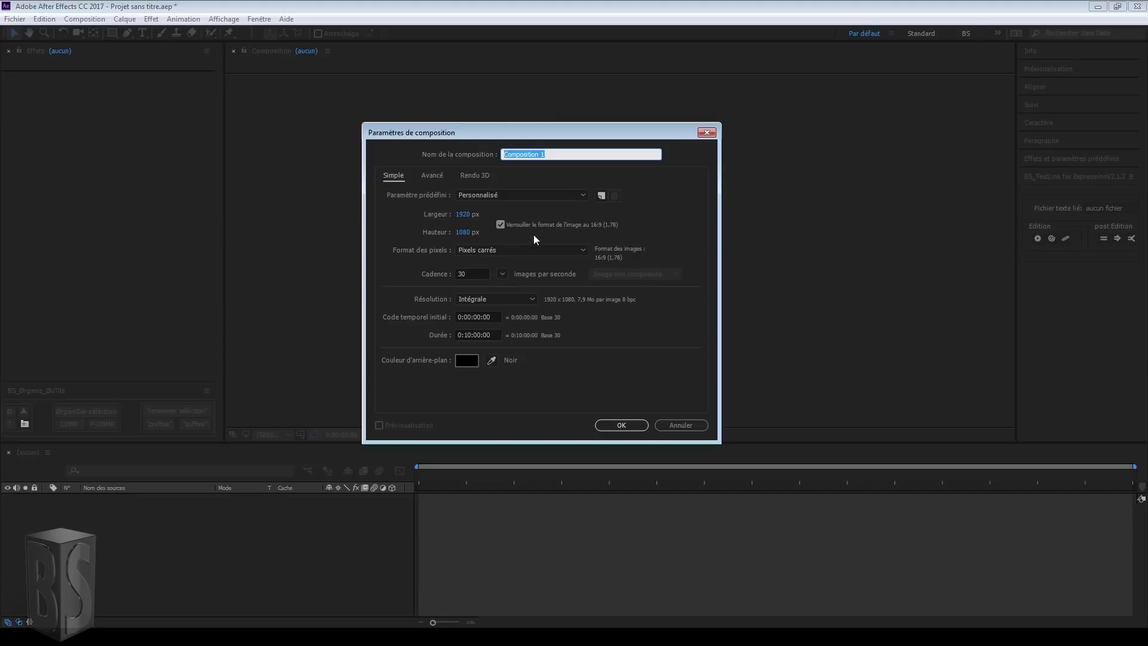
{"action": "type", "text": "mainComp_01"}
{"action": "left_click", "coordinate": [620, 425]}
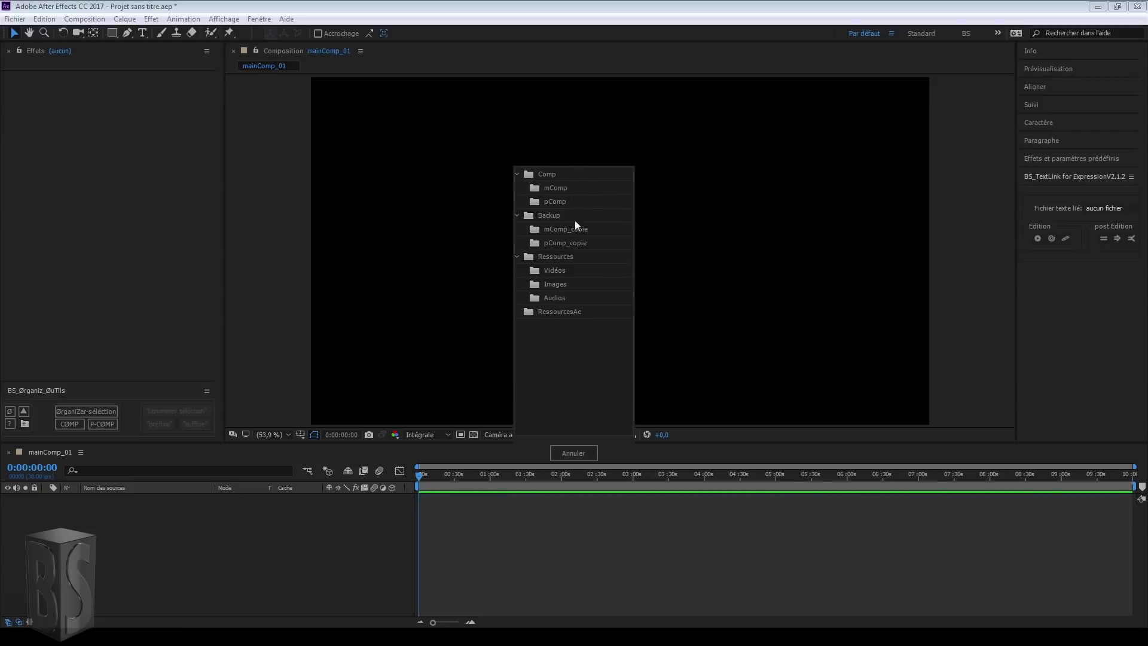
{"action": "left_click", "coordinate": [23, 411]}
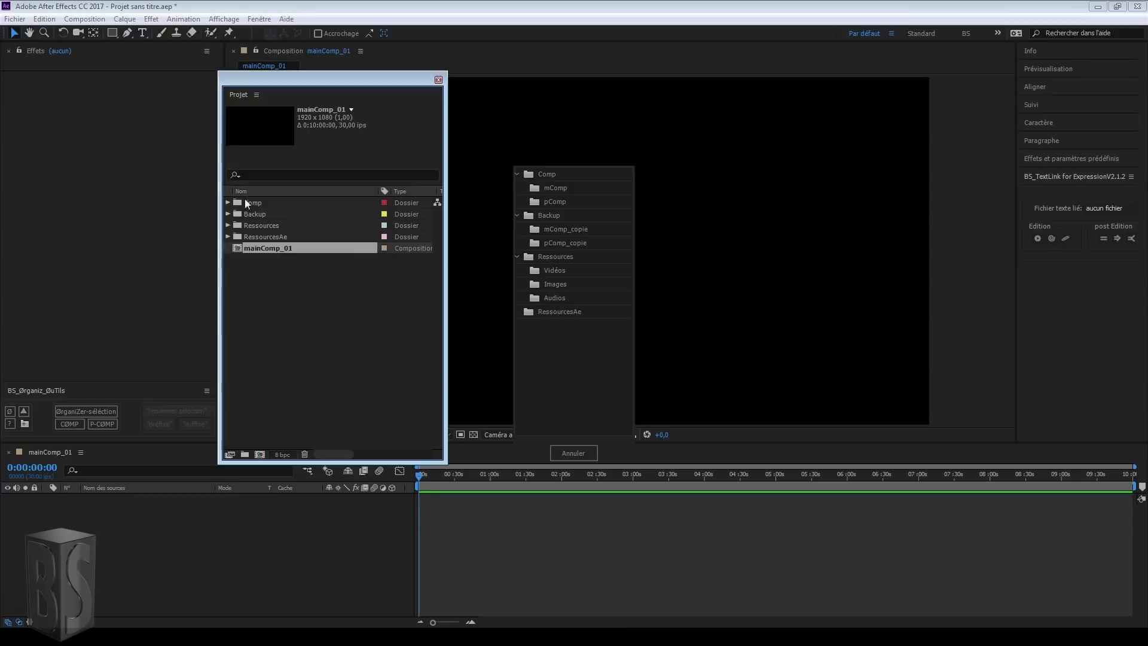
{"action": "left_click", "coordinate": [557, 188]}
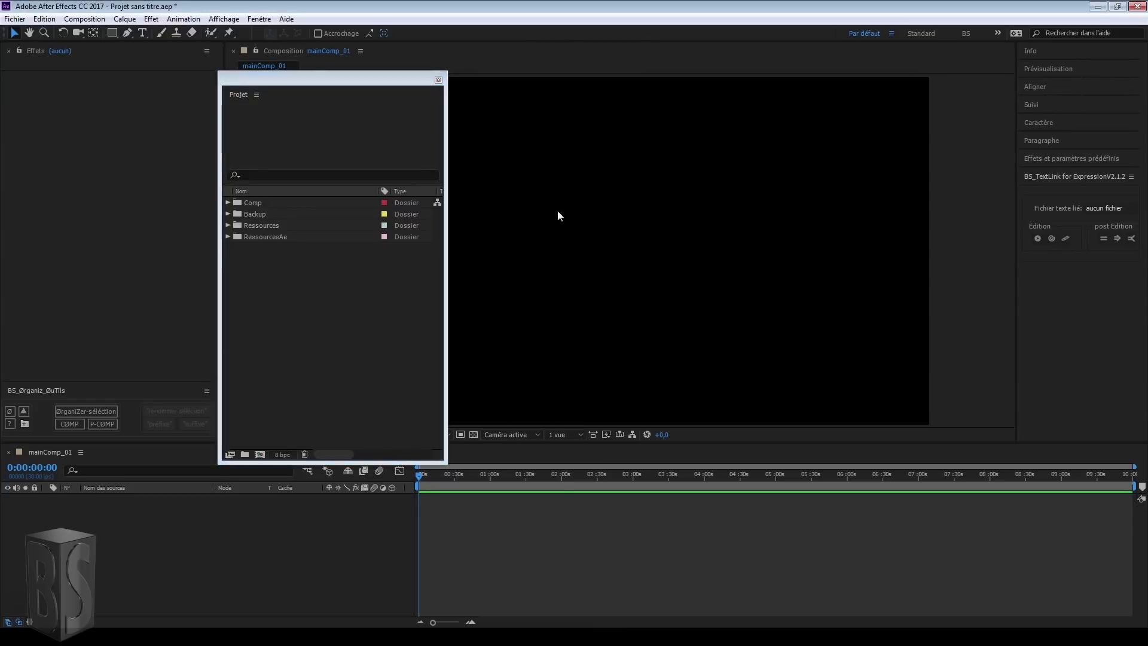
Check the contents of the Comp and mComp folders in the project panel, collapse them, and close the panel
{"action": "left_click", "coordinate": [228, 202]}
{"action": "left_click", "coordinate": [239, 214]}
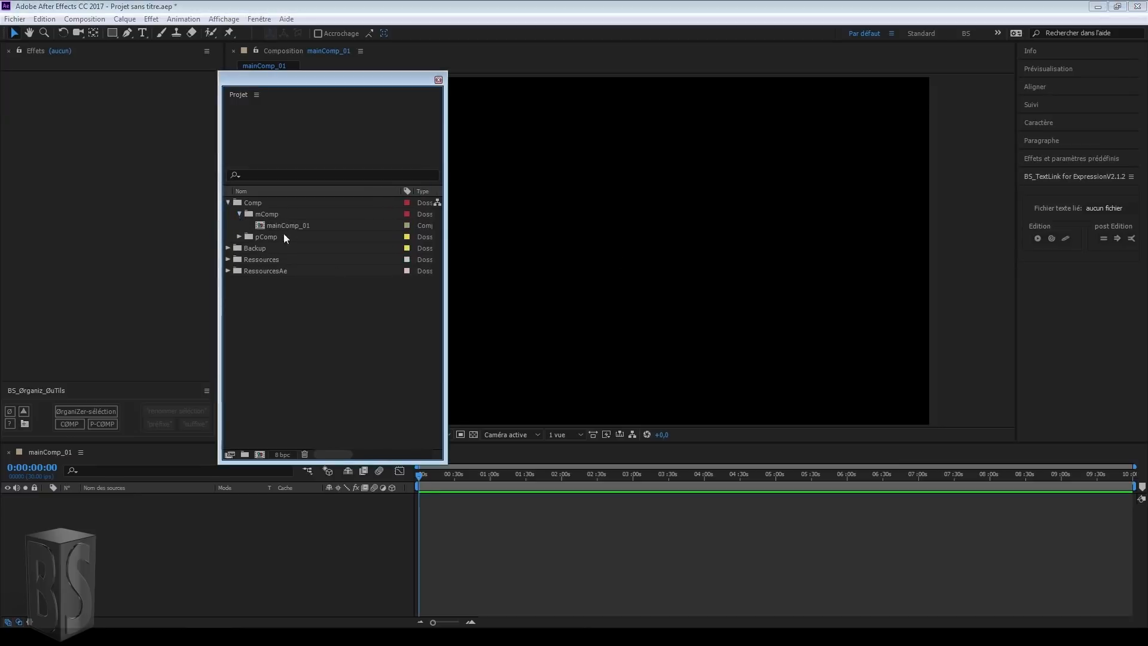
{"action": "left_click", "coordinate": [240, 214]}
{"action": "left_click", "coordinate": [227, 203]}
{"action": "left_click", "coordinate": [439, 80]}
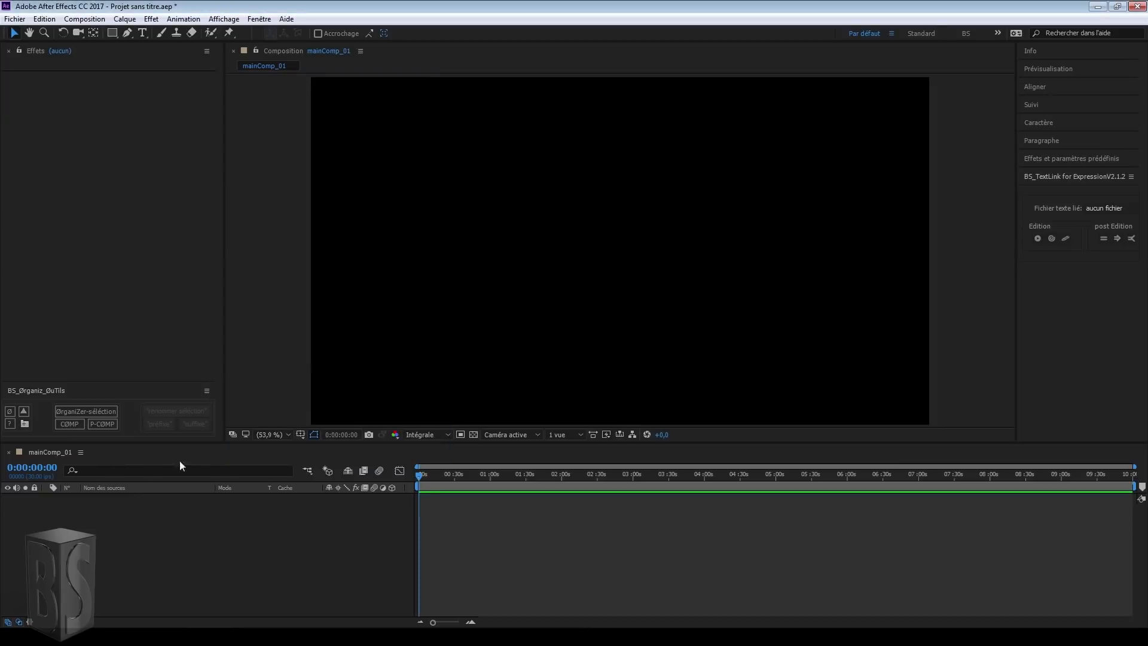
Copy the Intro clip from Montage_v01courte in Premiere Pro and paste it into mComp_01 in After Effects
{"action": "left_click", "coordinate": [129, 535]}
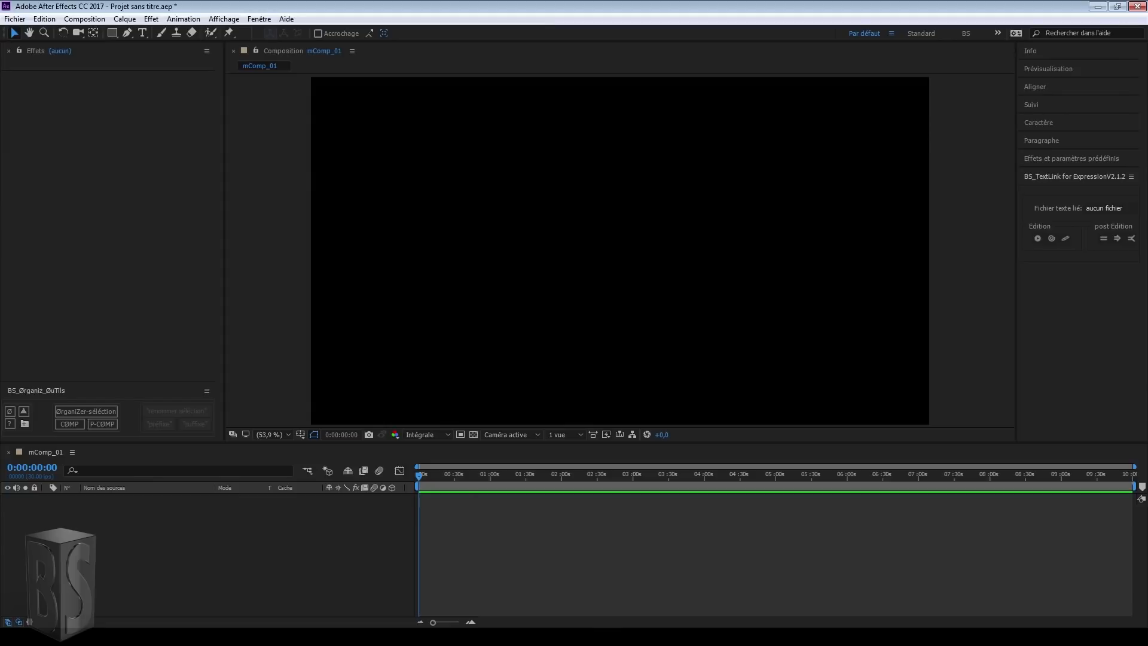
{"action": "key", "text": "alt+Tab"}
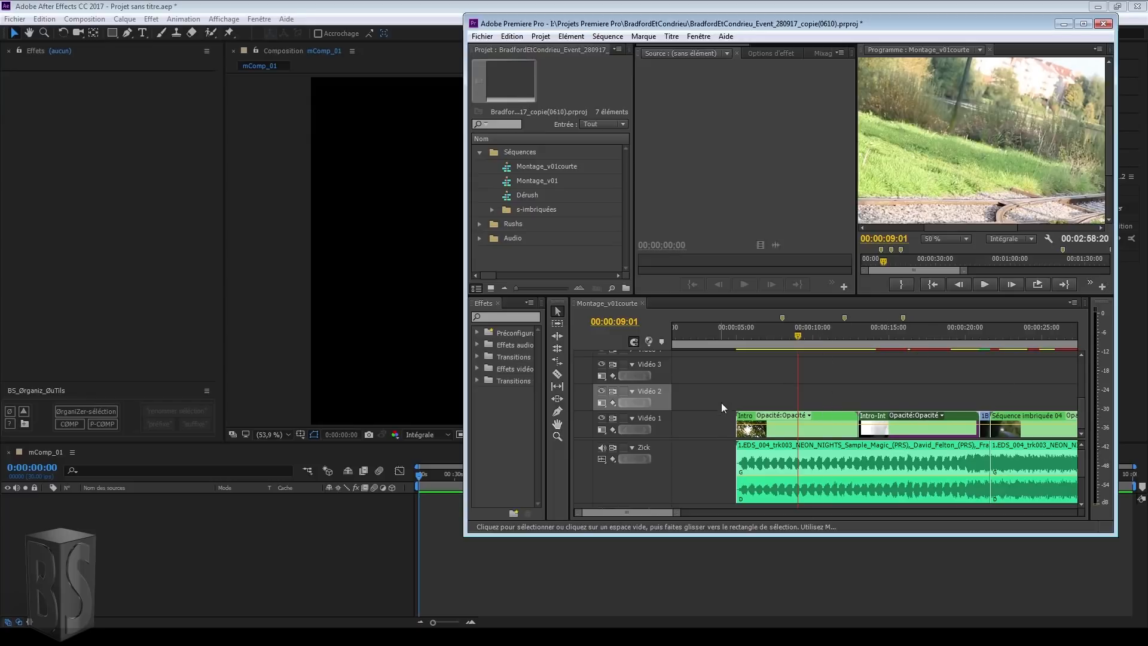
{"action": "left_click", "coordinate": [749, 420]}
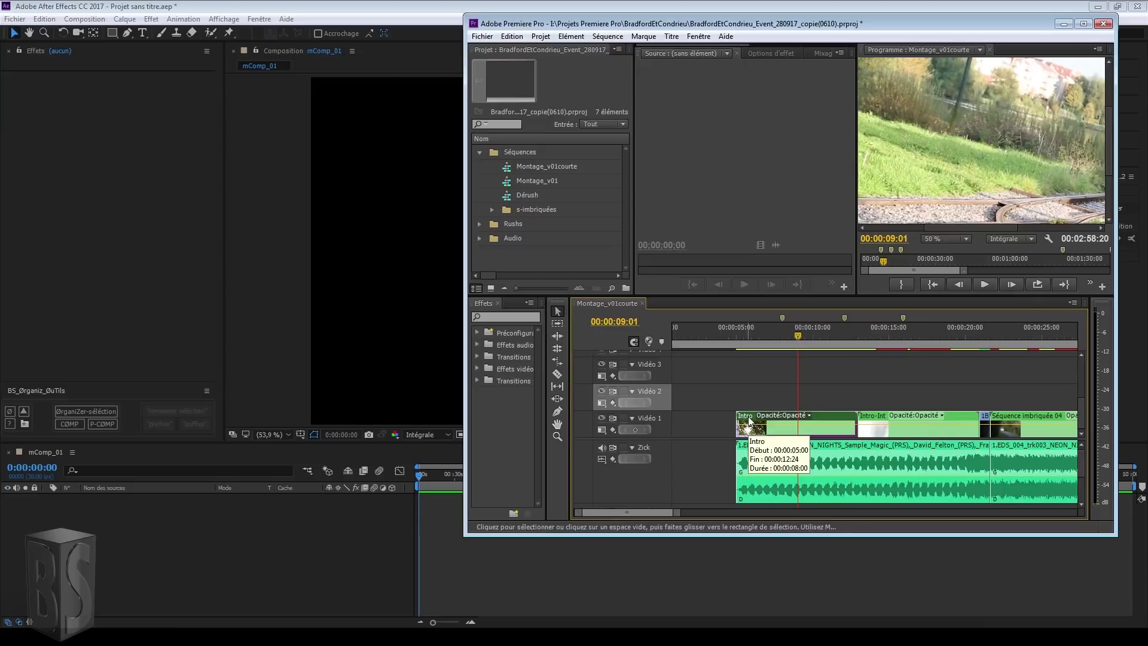
{"action": "left_click", "coordinate": [226, 574]}
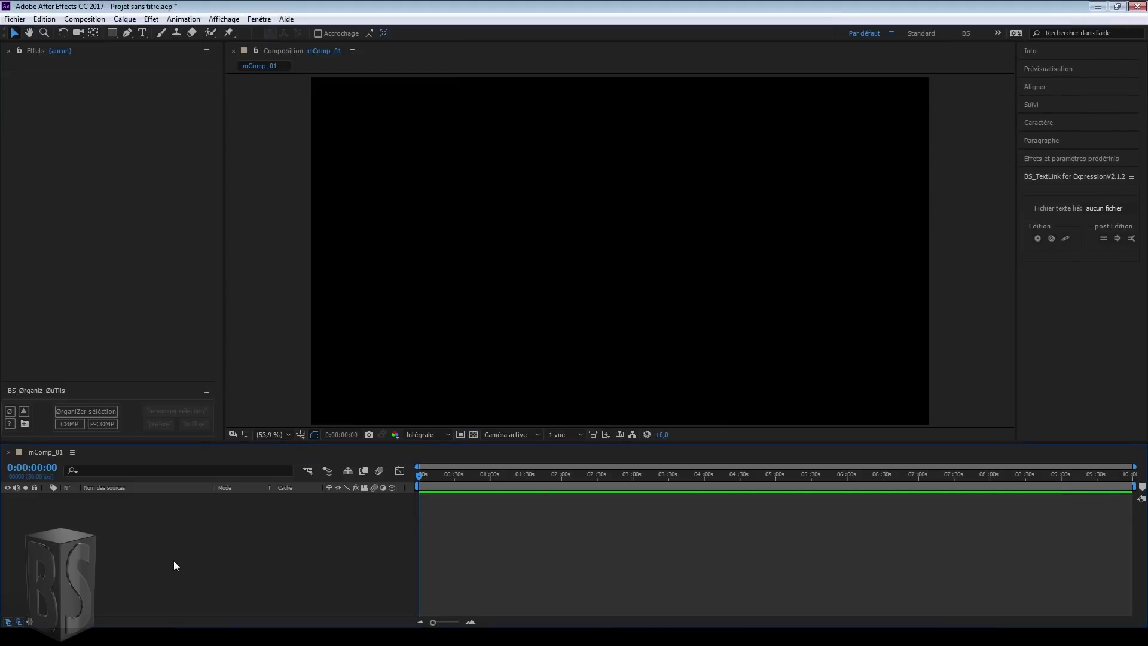
{"action": "key", "text": "ctrl+v"}
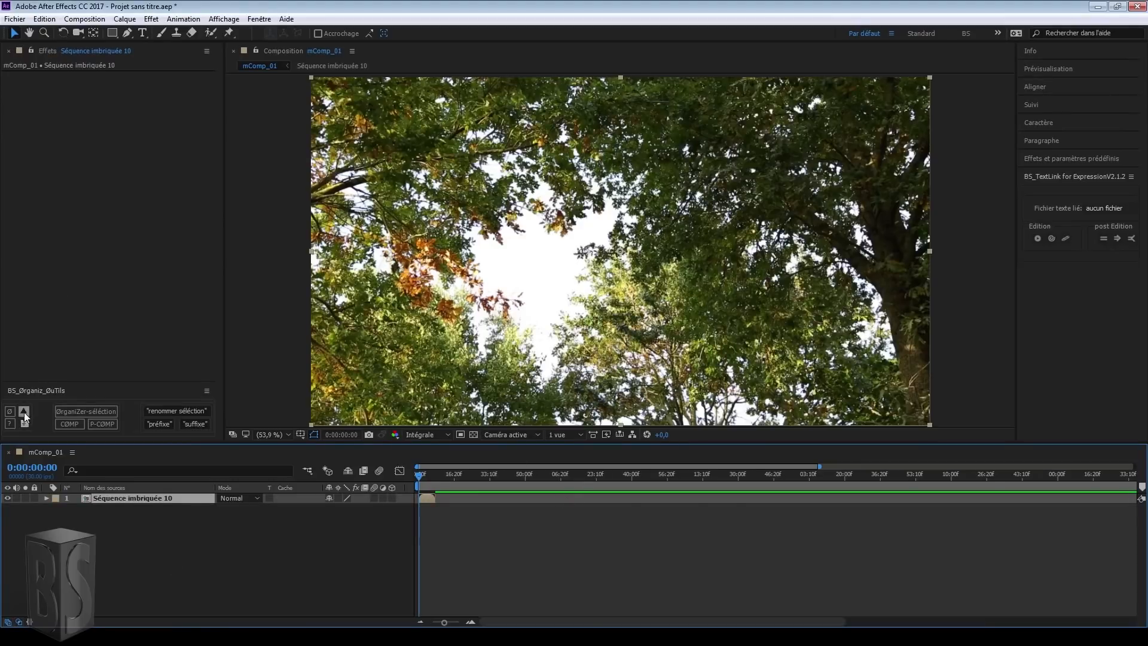
Check the pasted items in the project panel, then file the Séquence imbriquée 10 layer's source in the pComp folder
{"action": "left_click", "coordinate": [24, 411]}
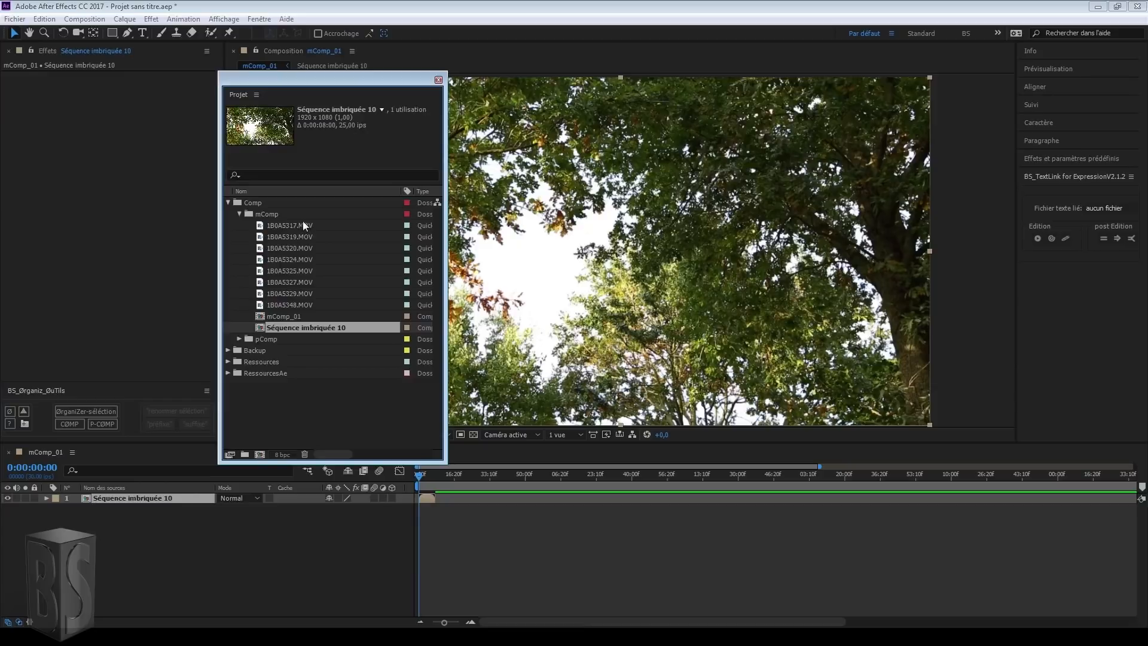
{"action": "left_click", "coordinate": [439, 79]}
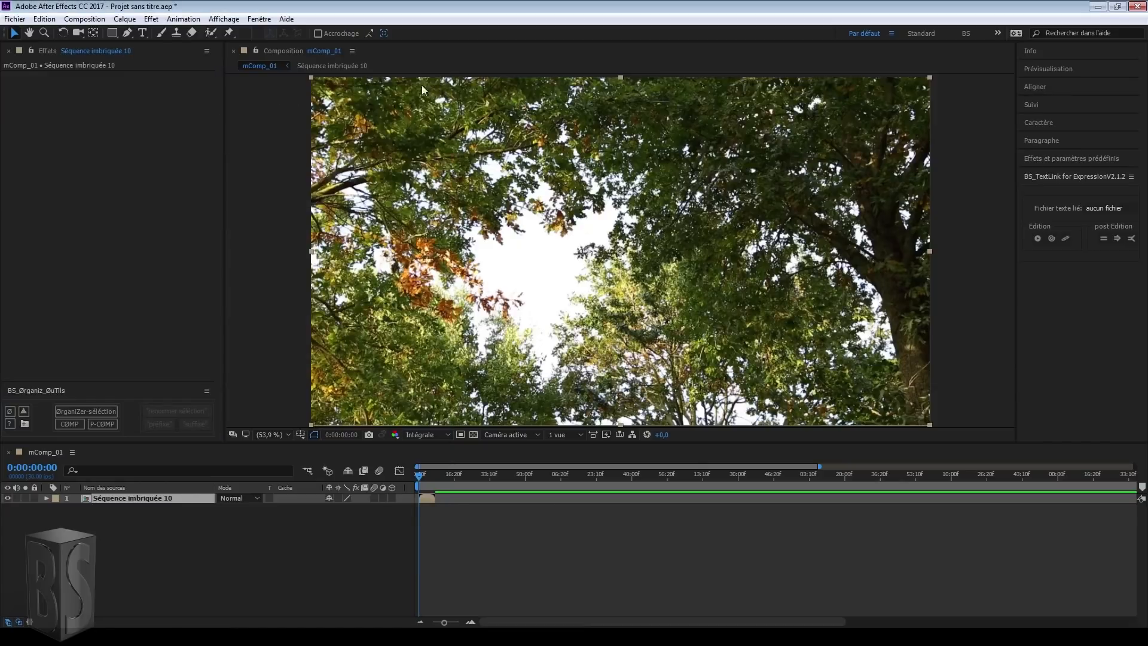
{"action": "left_click", "coordinate": [114, 521]}
{"action": "left_click", "coordinate": [103, 497]}
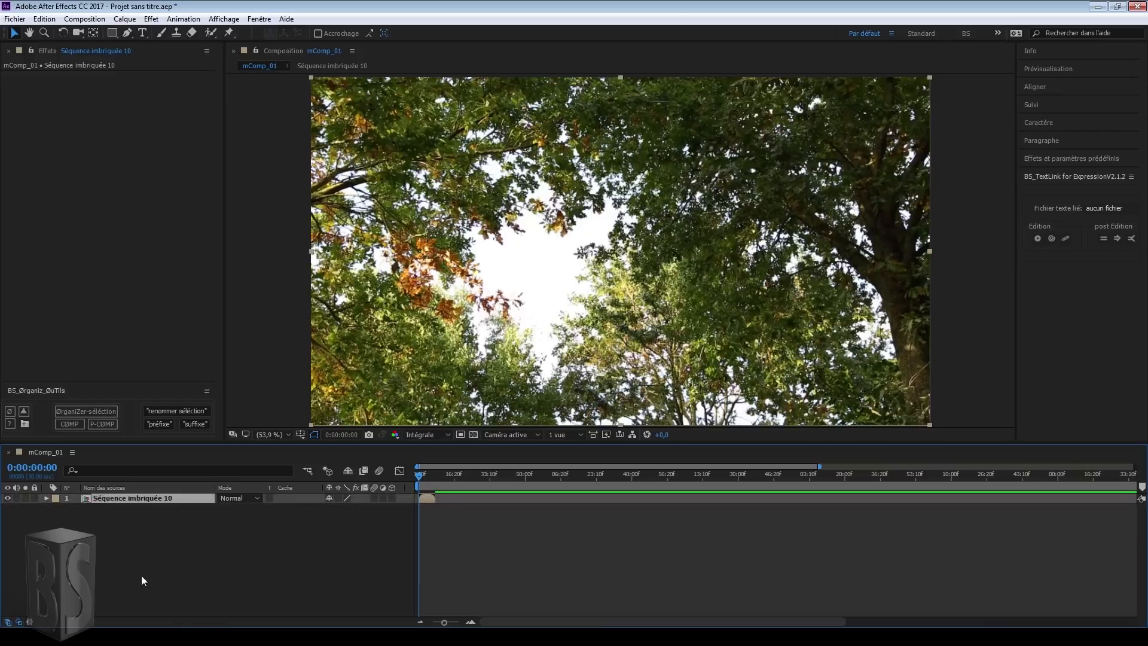
{"action": "left_click", "coordinate": [92, 410]}
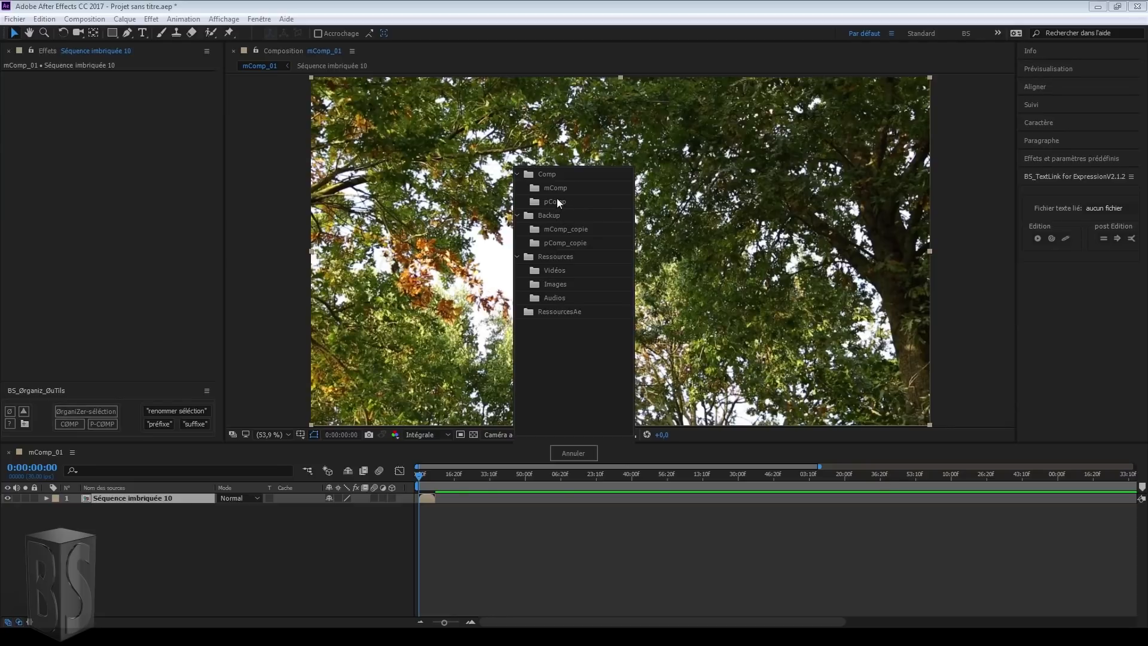
{"action": "left_click", "coordinate": [559, 201]}
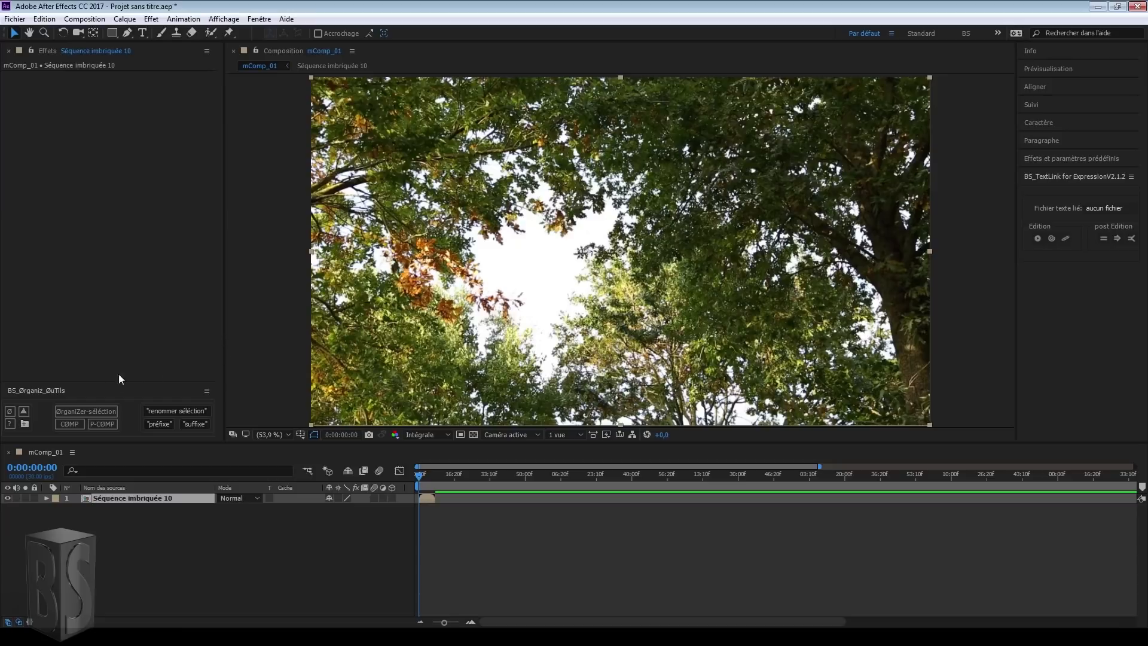
Open Séquence imbriquée 10, select all its MOV layers, and file their sources in the Vidéos folder with ØrganiZer-séléction
{"action": "double_click", "coordinate": [105, 498]}
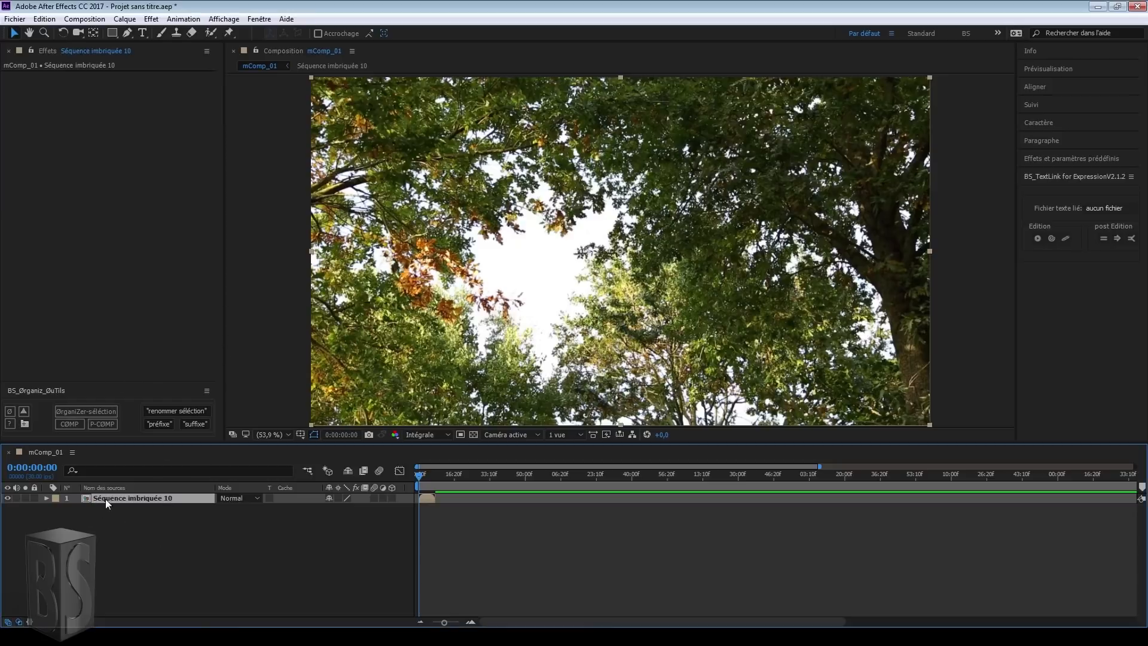
{"action": "left_click_drag", "start_coordinate": [122, 588], "coordinate": [139, 496]}
{"action": "left_click", "coordinate": [88, 412]}
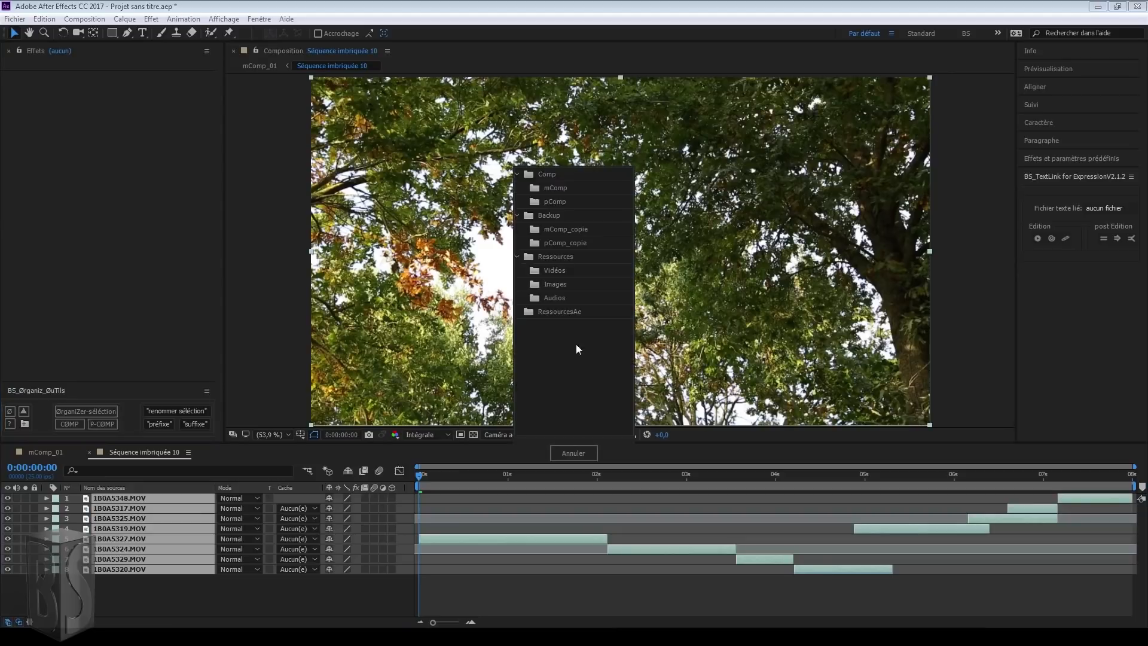
{"action": "left_click", "coordinate": [552, 270]}
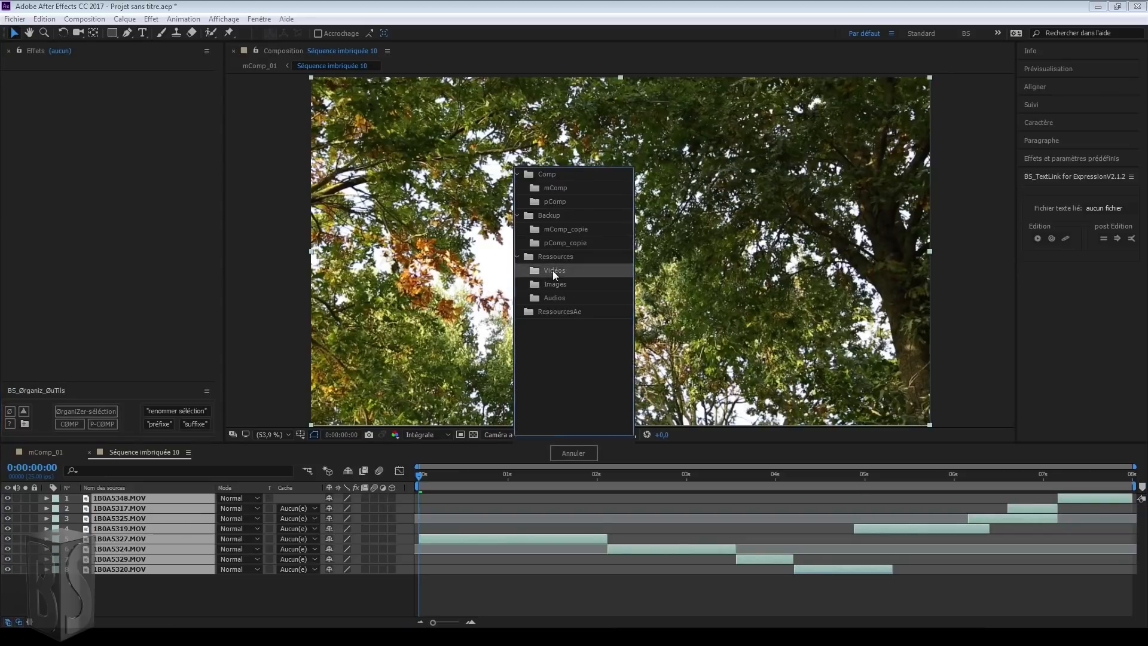
Examine the pComp and Ressources > Vidéos folders in the project panel to check where the items were filed
{"action": "left_click", "coordinate": [24, 410]}
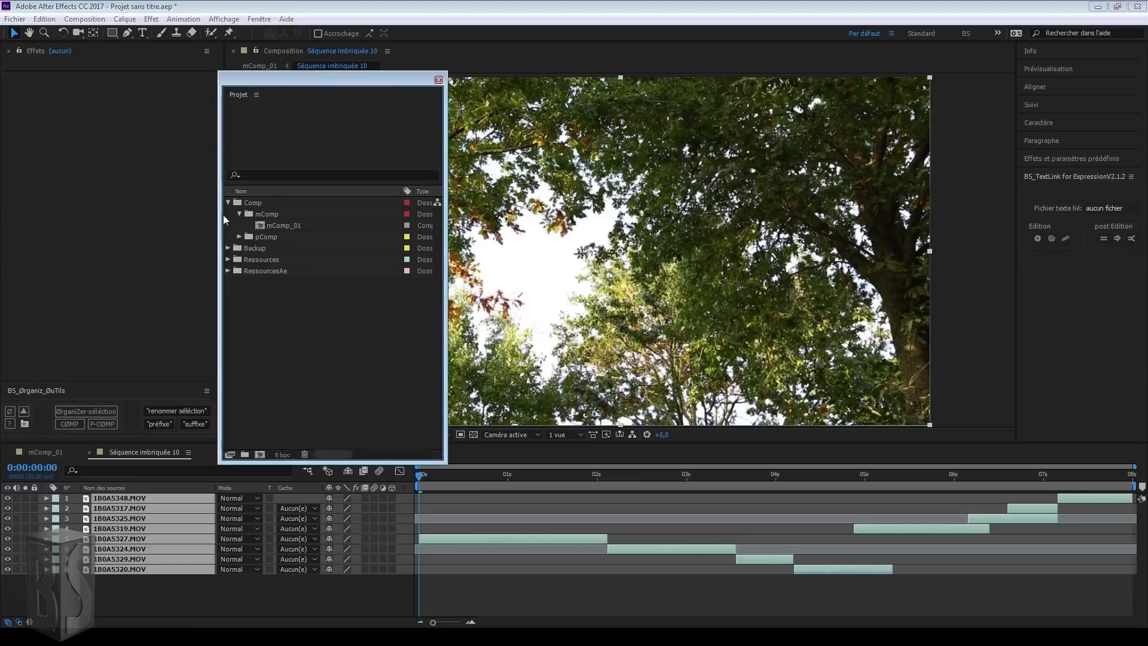
{"action": "left_click", "coordinate": [239, 236]}
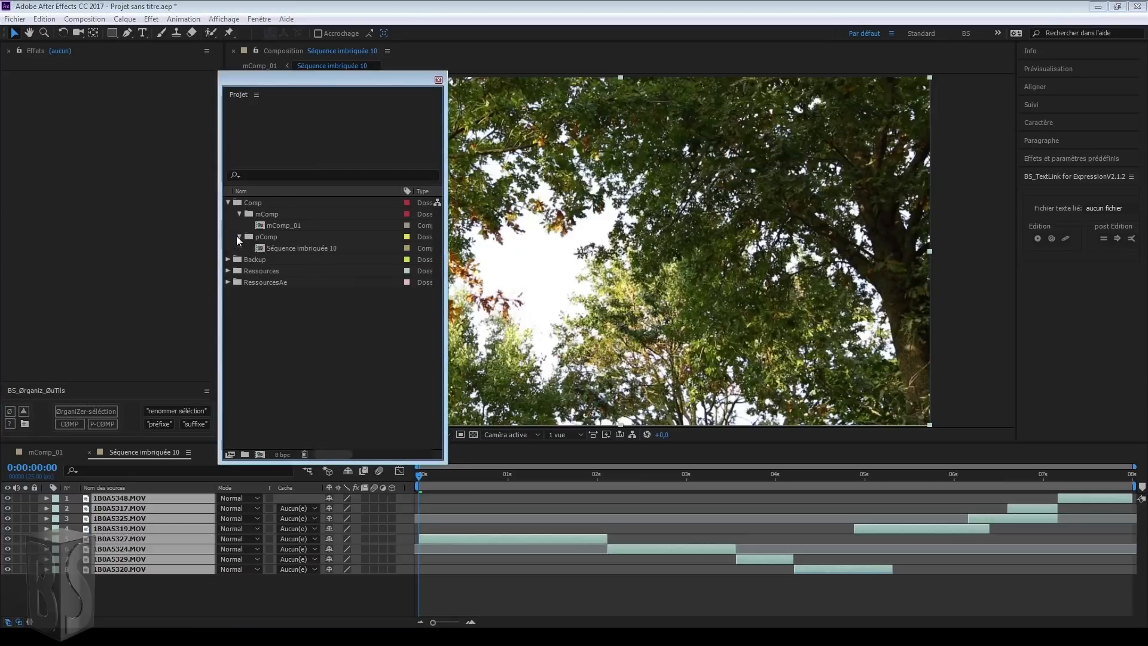
{"action": "left_click", "coordinate": [228, 271]}
{"action": "left_click", "coordinate": [239, 282]}
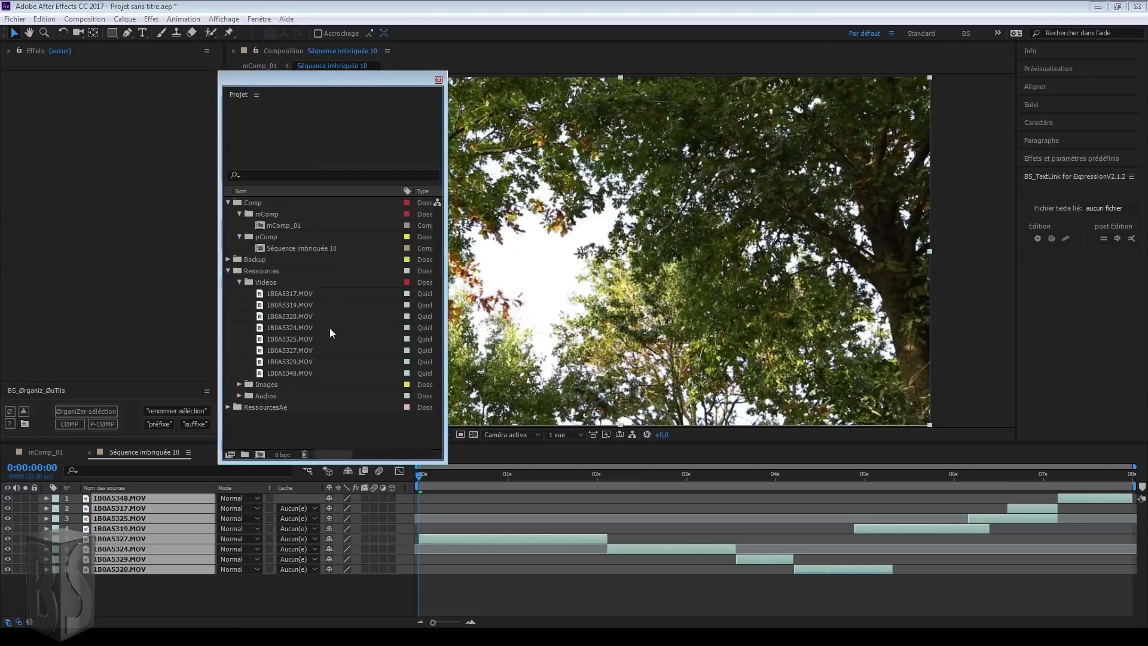
{"action": "left_click", "coordinate": [239, 282]}
{"action": "left_click", "coordinate": [228, 271]}
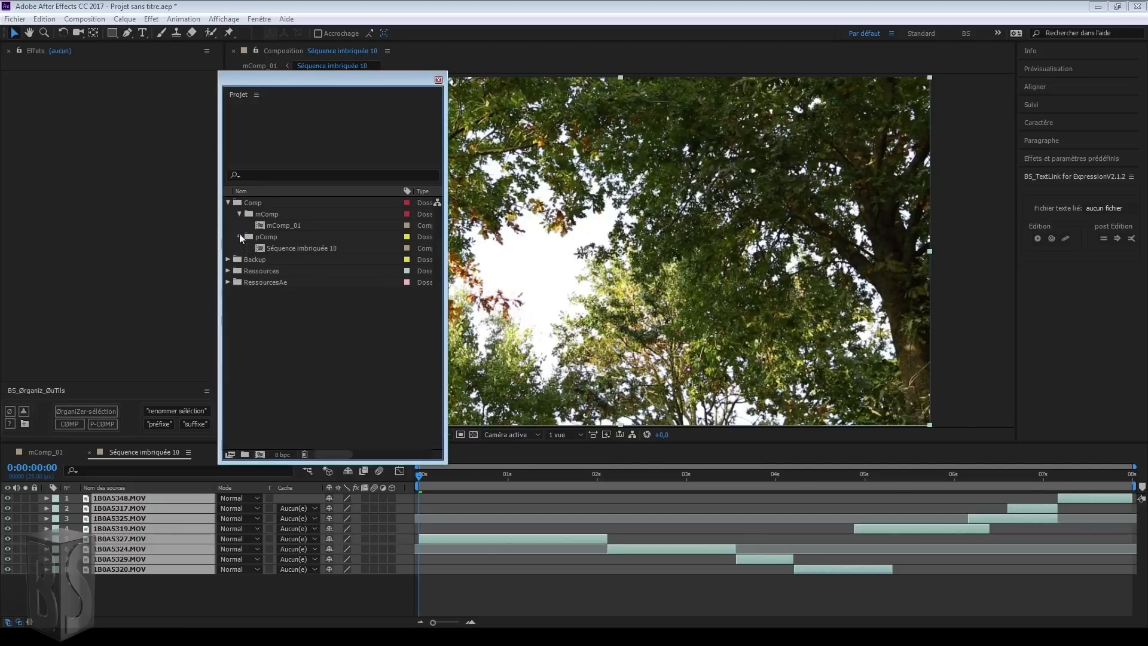
{"action": "left_click", "coordinate": [241, 237]}
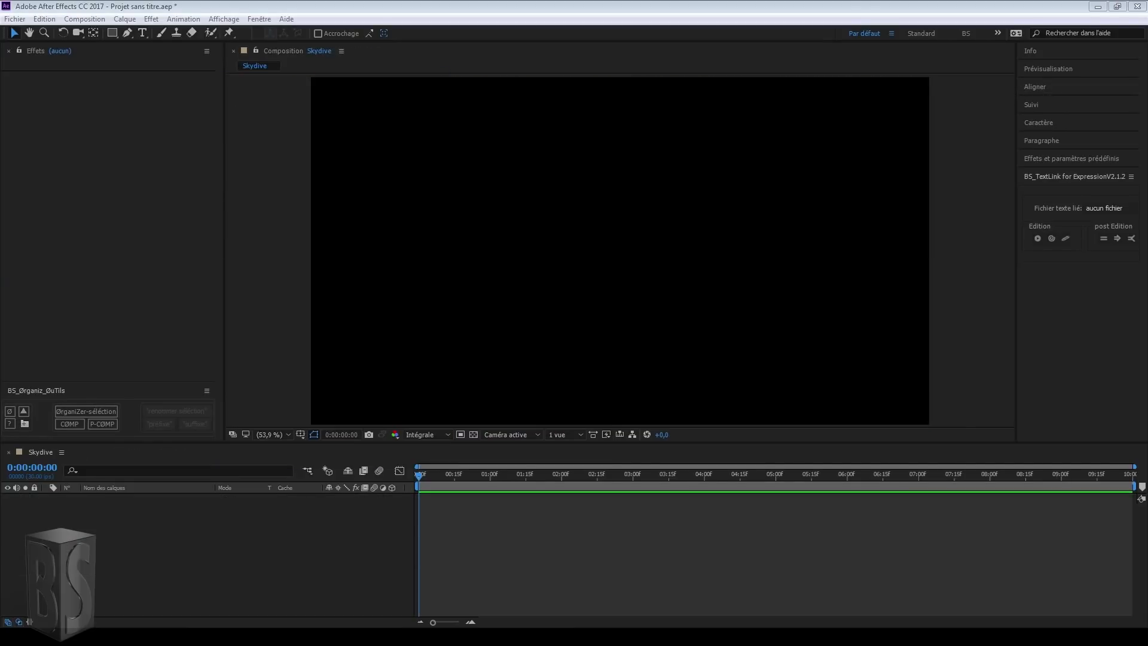
Add Barbird_001.jpg to Barbird_003.jpg and skydivemaubeuge_bleu.ai from the Images folder to the Skydive composition, and check them in the project panel
{"action": "left_click_drag", "start_coordinate": [1147, 130], "coordinate": [902, 99]}
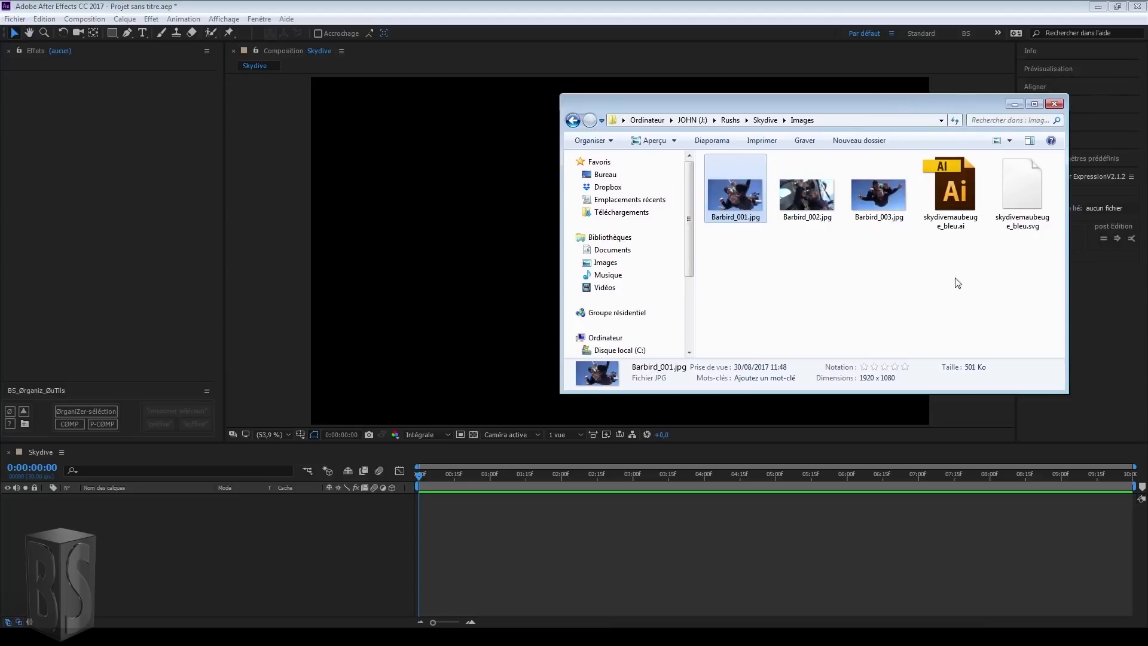
{"action": "left_click_drag", "start_coordinate": [957, 283], "coordinate": [759, 185]}
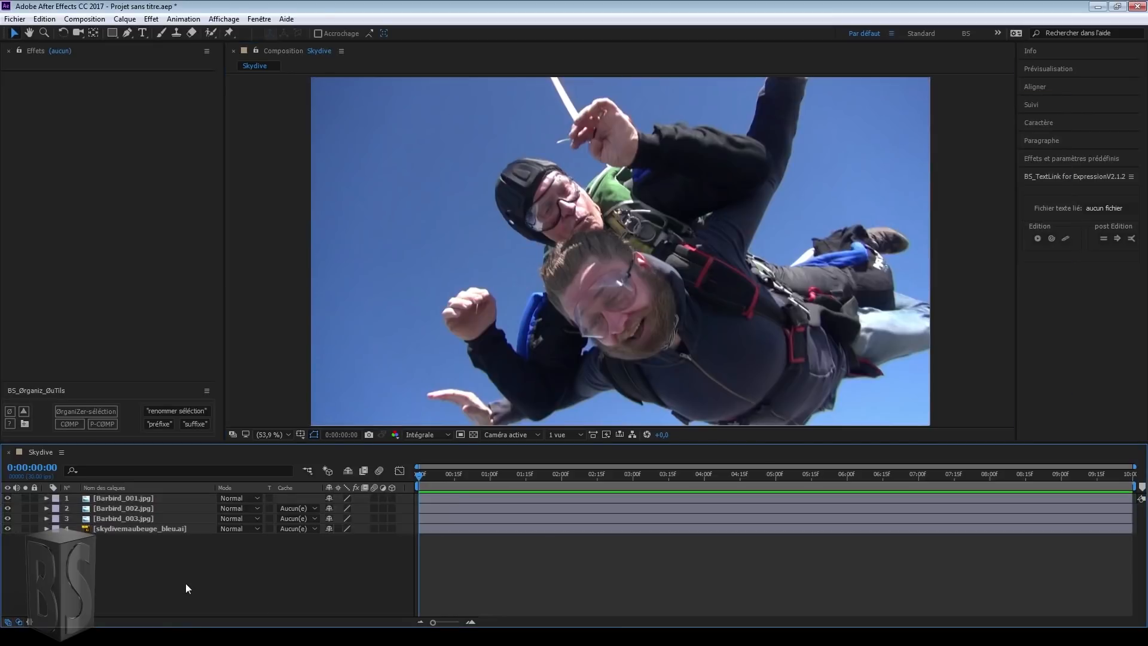
{"action": "left_click", "coordinate": [29, 411]}
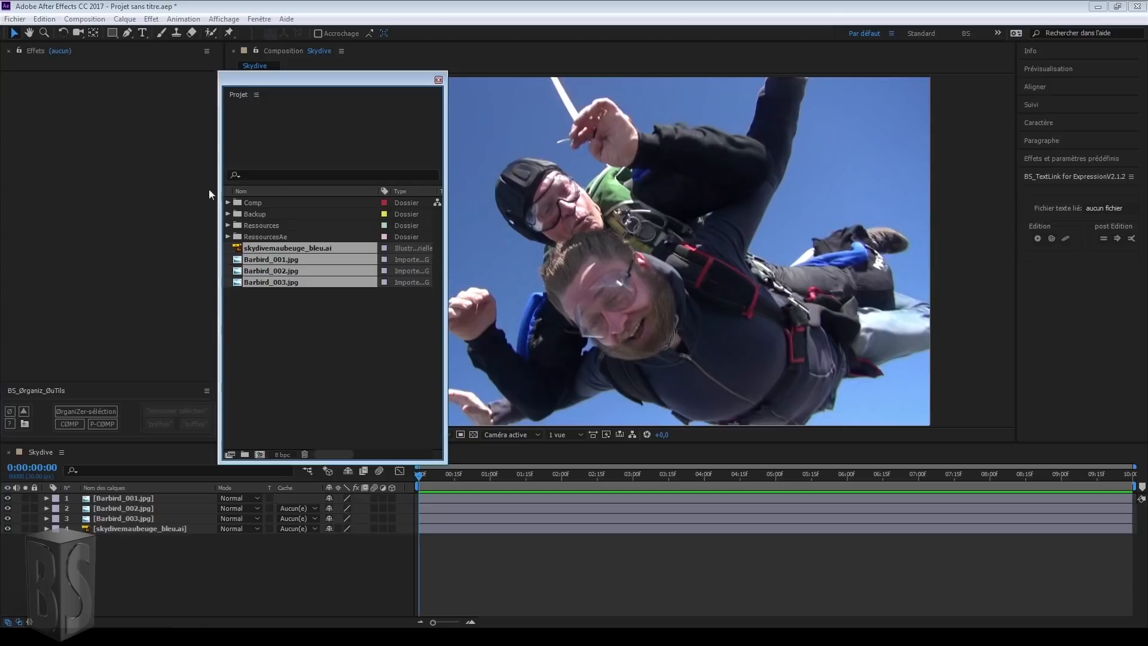
{"action": "left_click", "coordinate": [330, 346]}
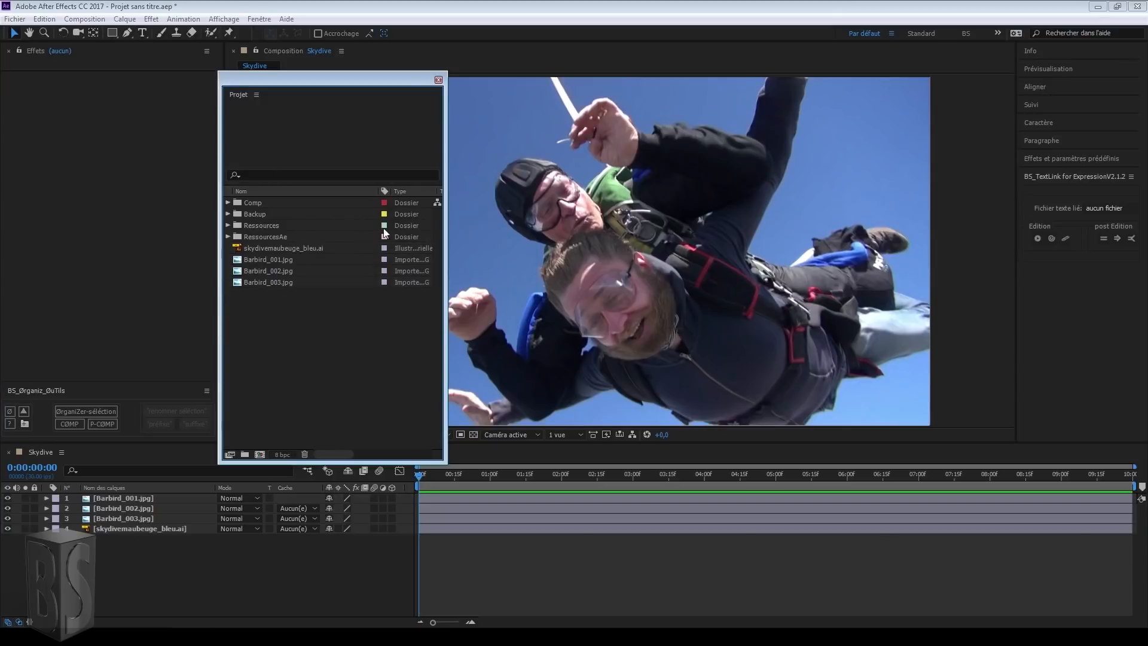
{"action": "left_click", "coordinate": [439, 80]}
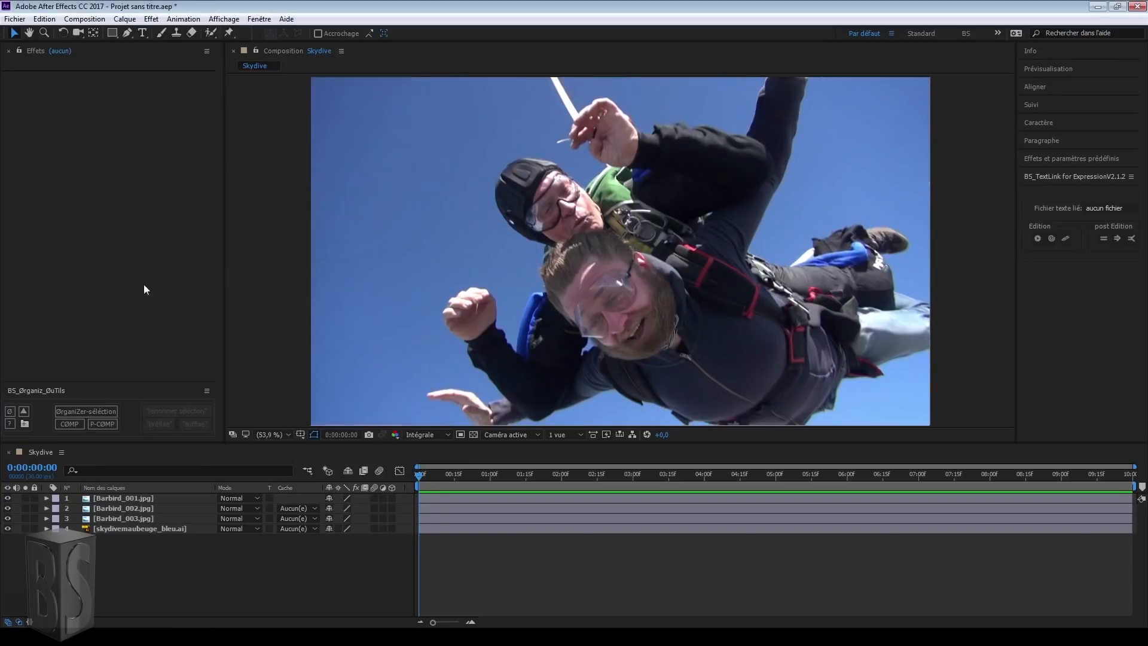
Select the three Barbird JPG layers and file their sources in the Images folder with ØrganiZer-séléction
{"action": "left_click", "coordinate": [132, 517]}
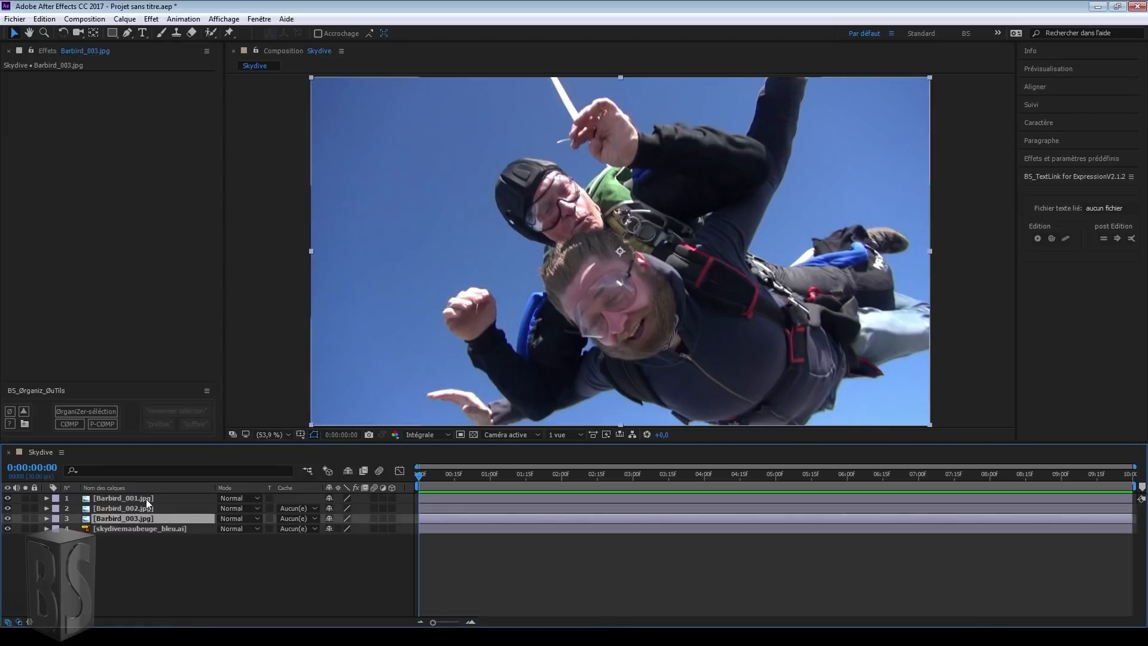
{"action": "left_click", "coordinate": [146, 498], "text": "shift"}
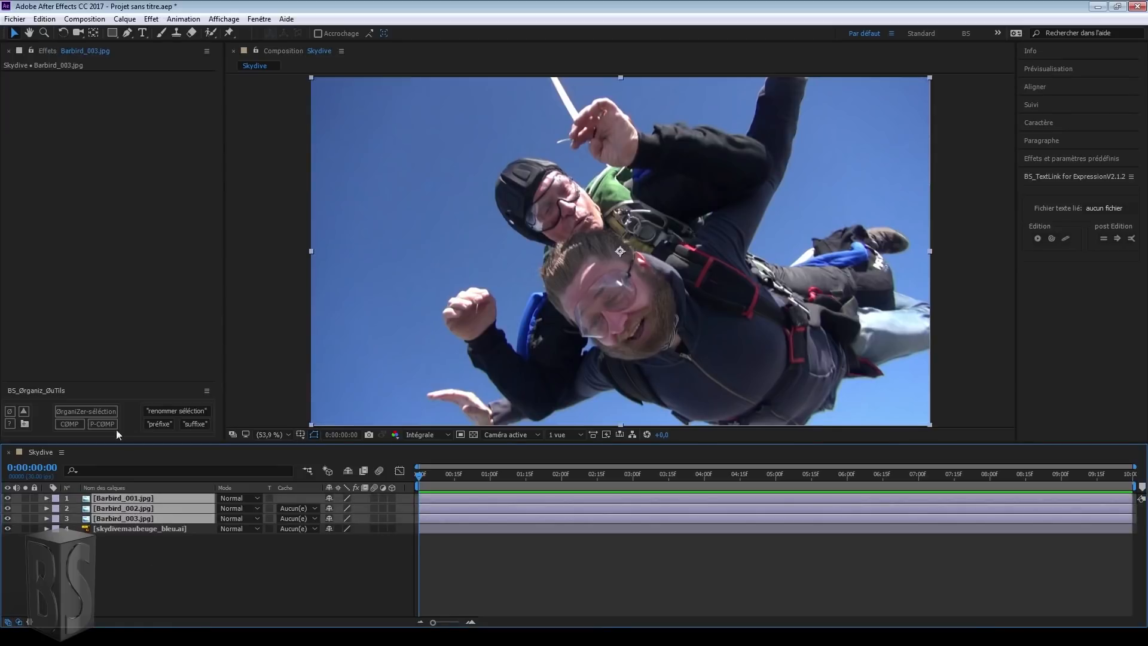
{"action": "left_click", "coordinate": [96, 410]}
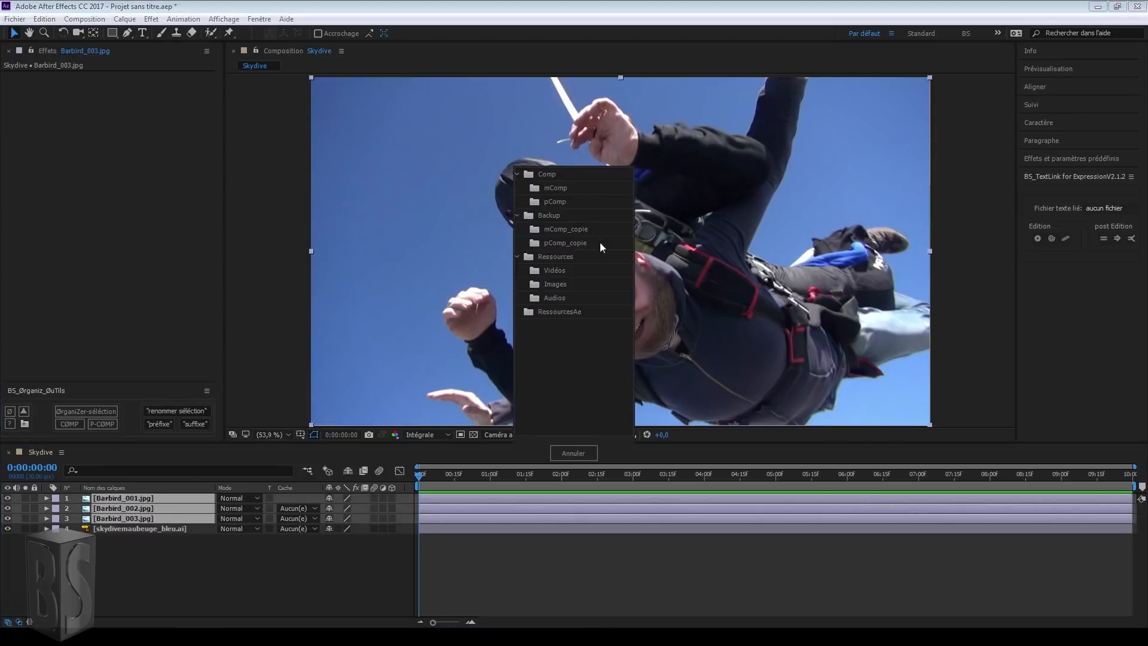
{"action": "left_click", "coordinate": [553, 284]}
{"action": "left_click", "coordinate": [106, 528]}
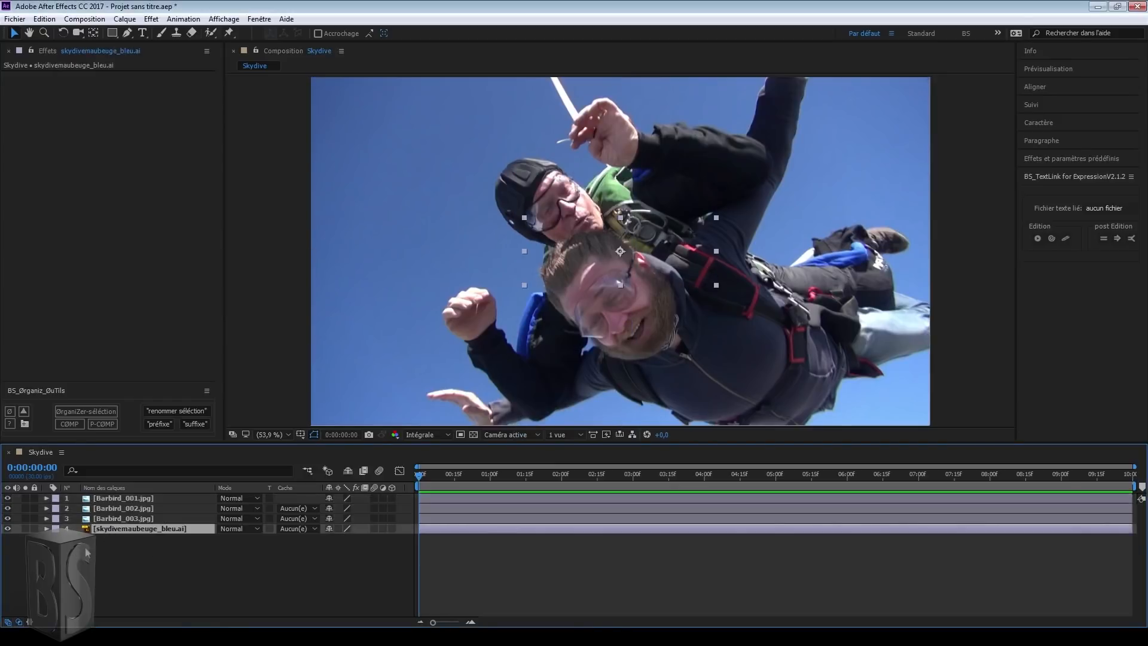
{"action": "left_click", "coordinate": [94, 412]}
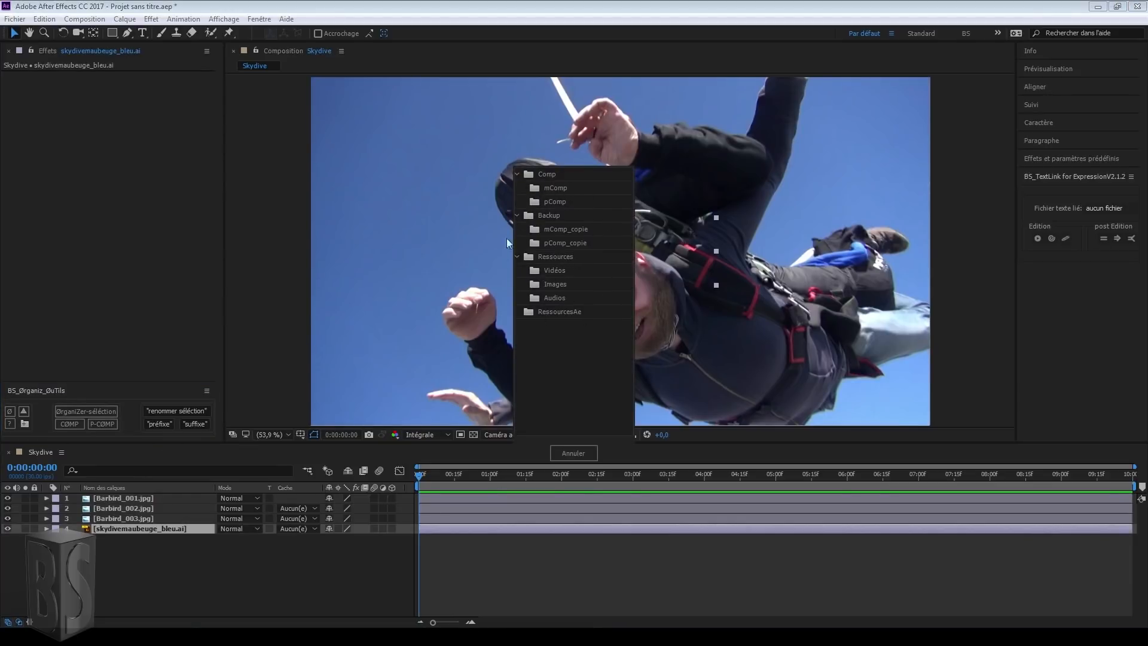
{"action": "left_click", "coordinate": [567, 455]}
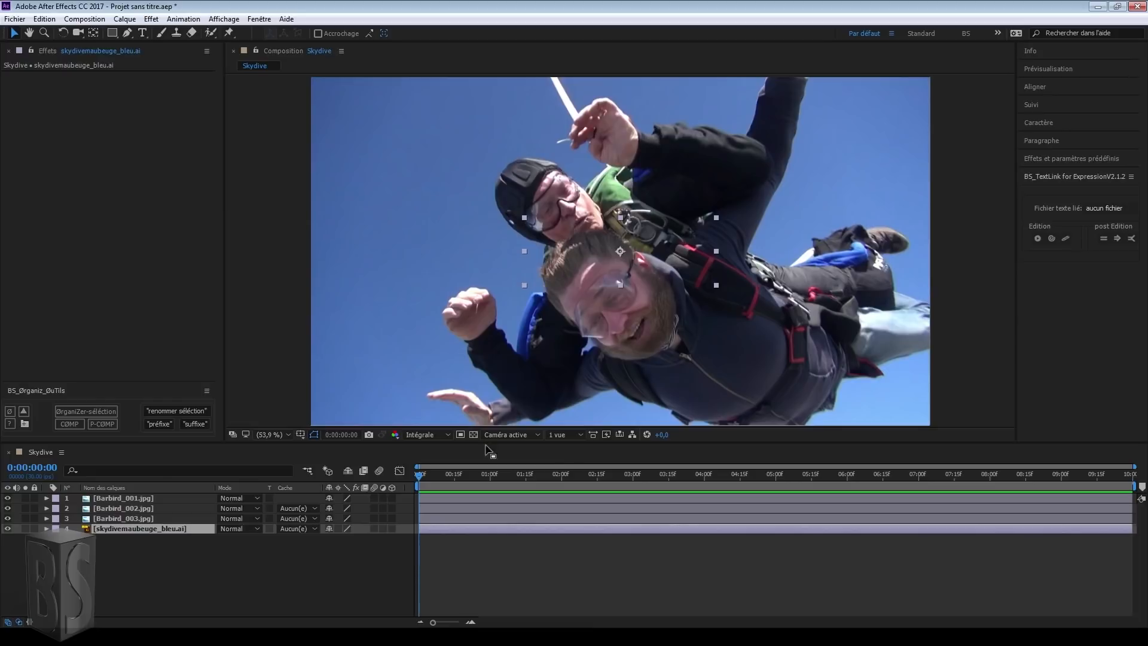
Reveal the source of the skydivemaubeuge_bleu.ai layer in the project panel and select that file
{"action": "left_click", "coordinate": [112, 550]}
{"action": "left_click", "coordinate": [116, 527]}
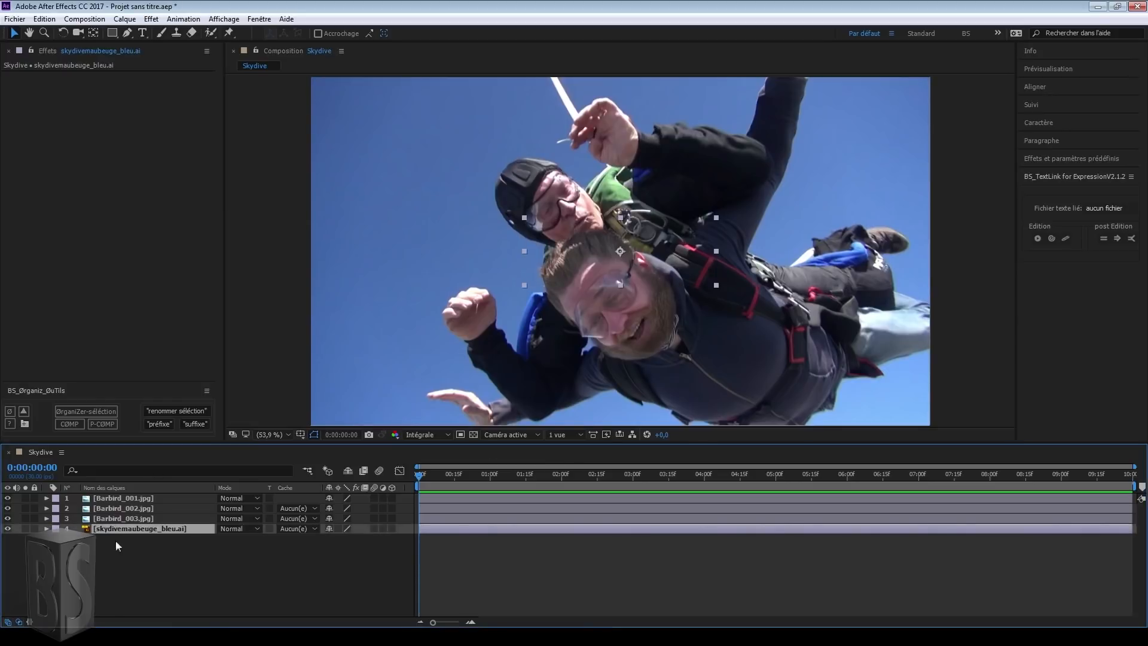
{"action": "left_click", "coordinate": [24, 411]}
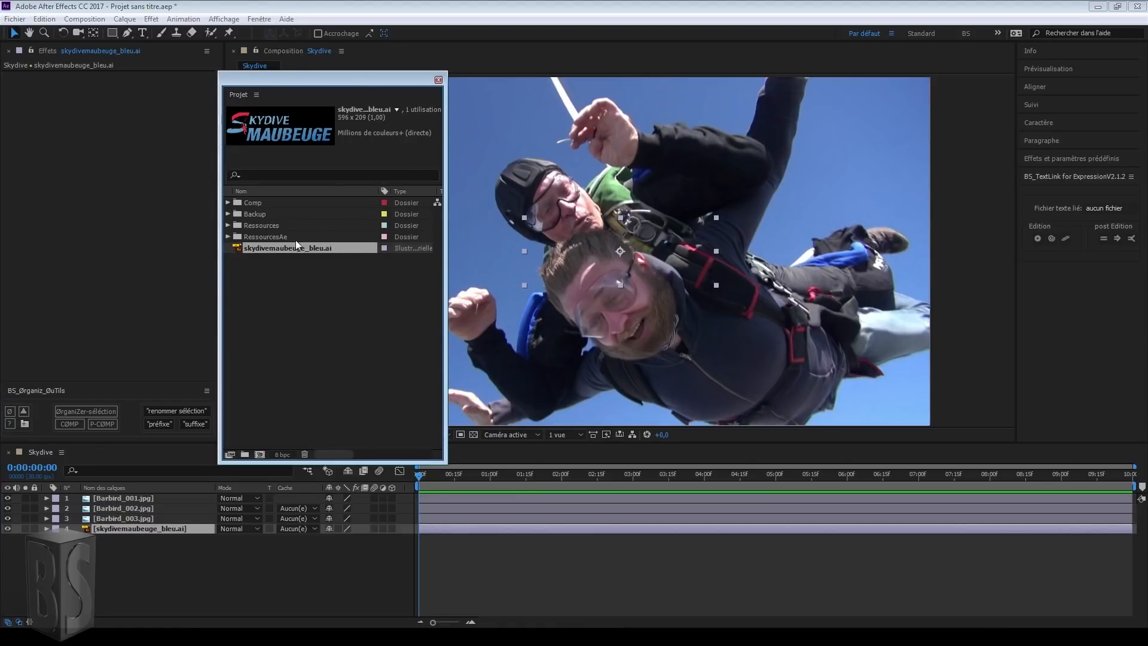
{"action": "left_click", "coordinate": [281, 304]}
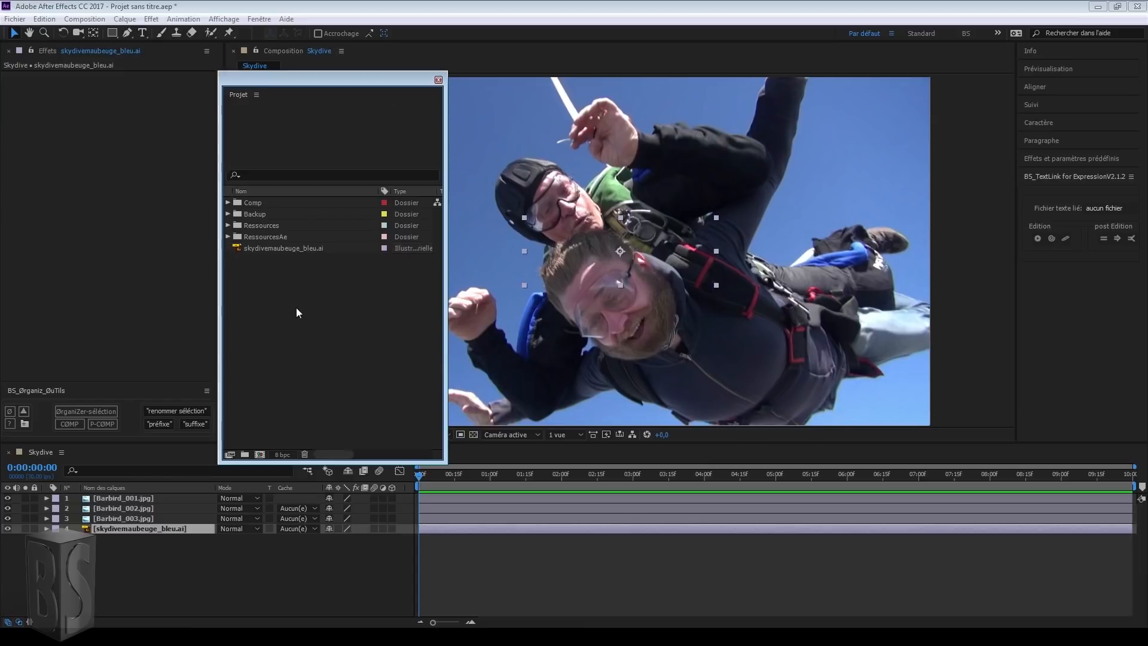
{"action": "left_click", "coordinate": [288, 248]}
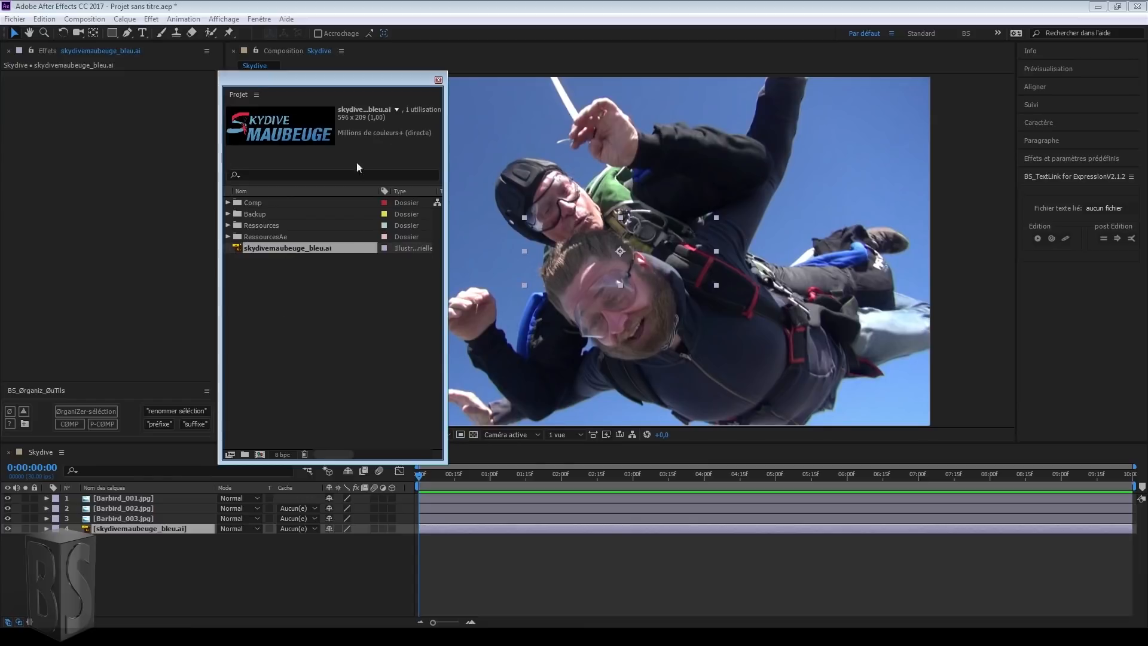
Place skydivemaubeuge_bleu.ai in a new parent folder named Illustrator with the BS_Ørganiz_ØuTils folder tool and check the folder
{"action": "left_click", "coordinate": [25, 424]}
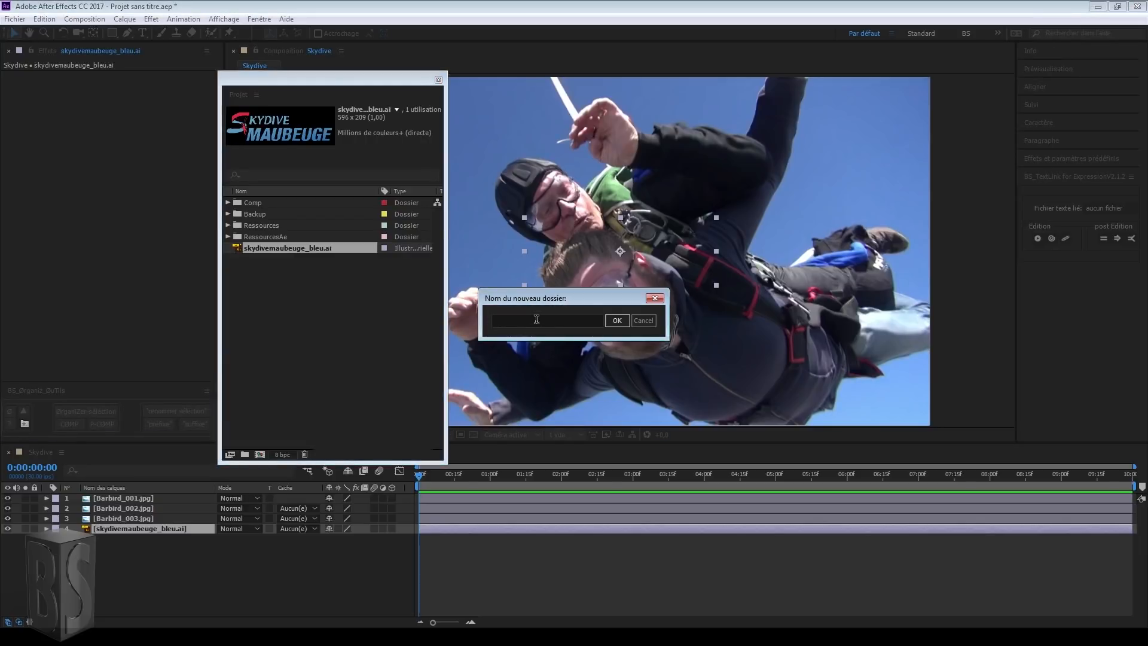
{"action": "type", "text": "Illustrator"}
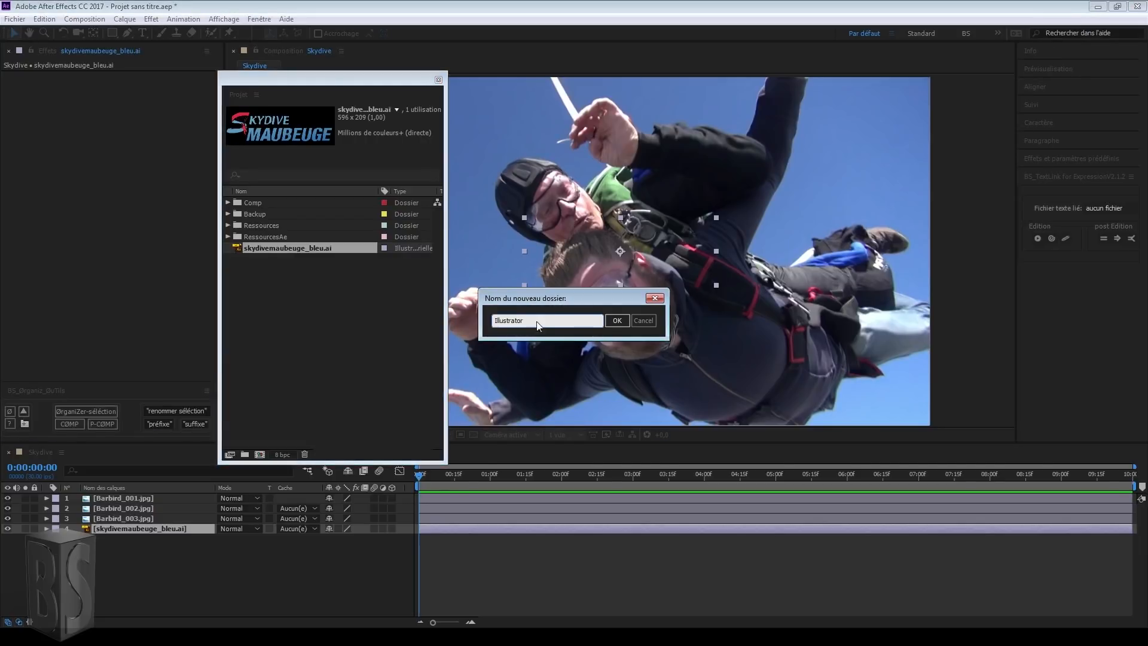
{"action": "key", "text": "Return"}
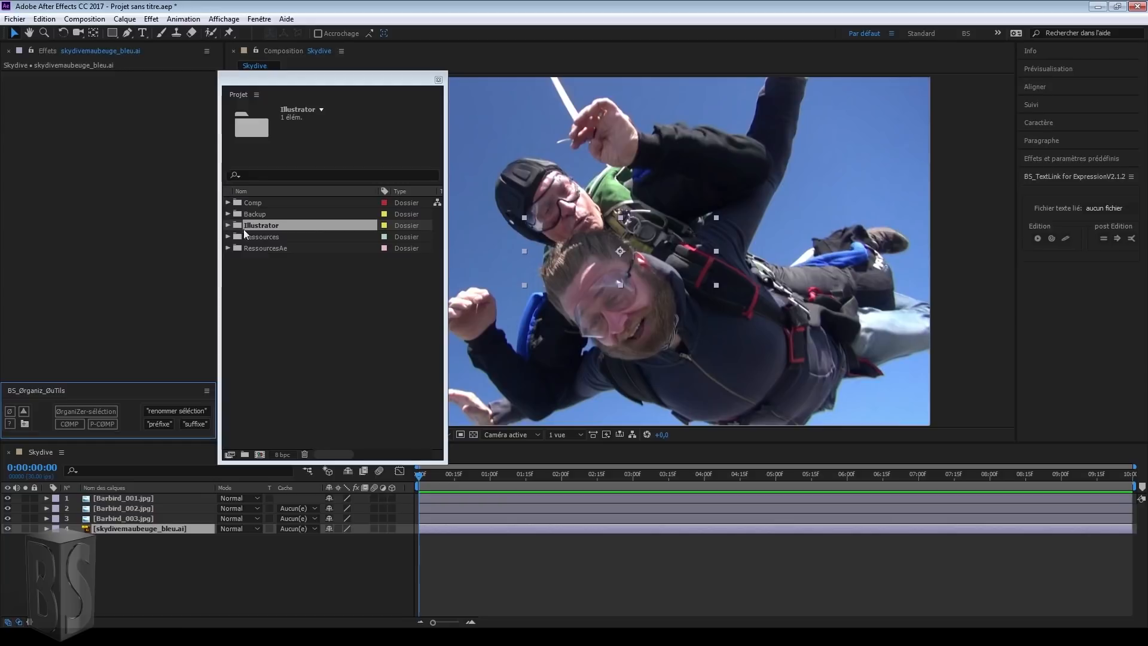
{"action": "left_click", "coordinate": [227, 226]}
{"action": "left_click", "coordinate": [227, 226]}
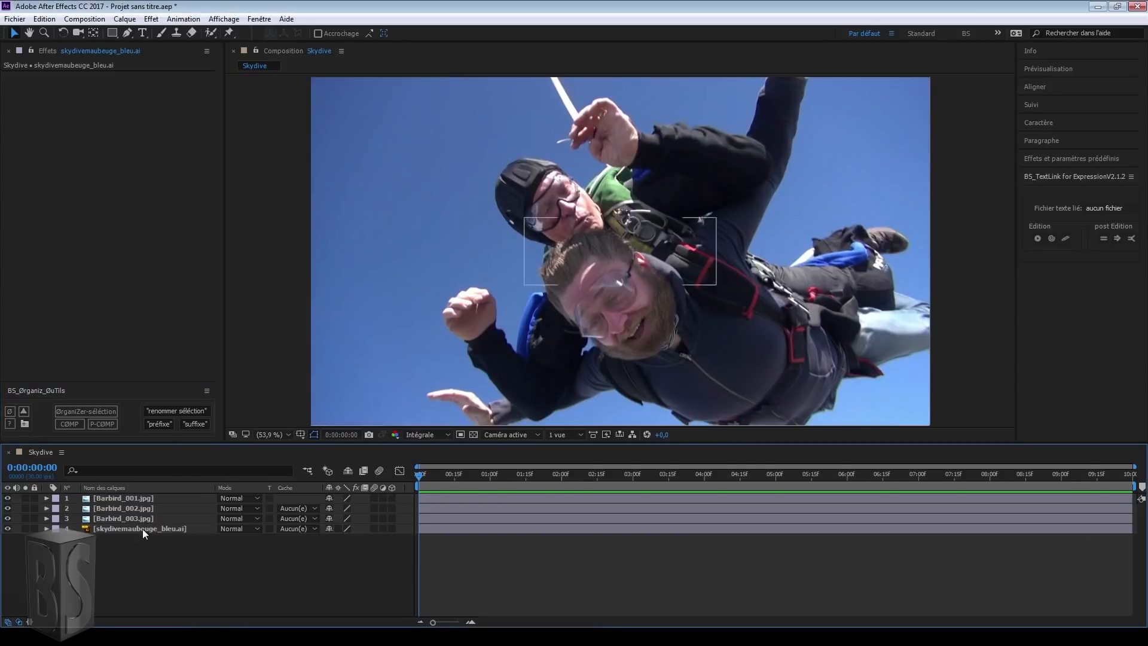
Precompose the skydivemaubeuge_bleu.ai layer with P-CØMP as skydivemaubeuge_bleu.ai_pComp and file it in the pComp folder
{"action": "left_click", "coordinate": [142, 529]}
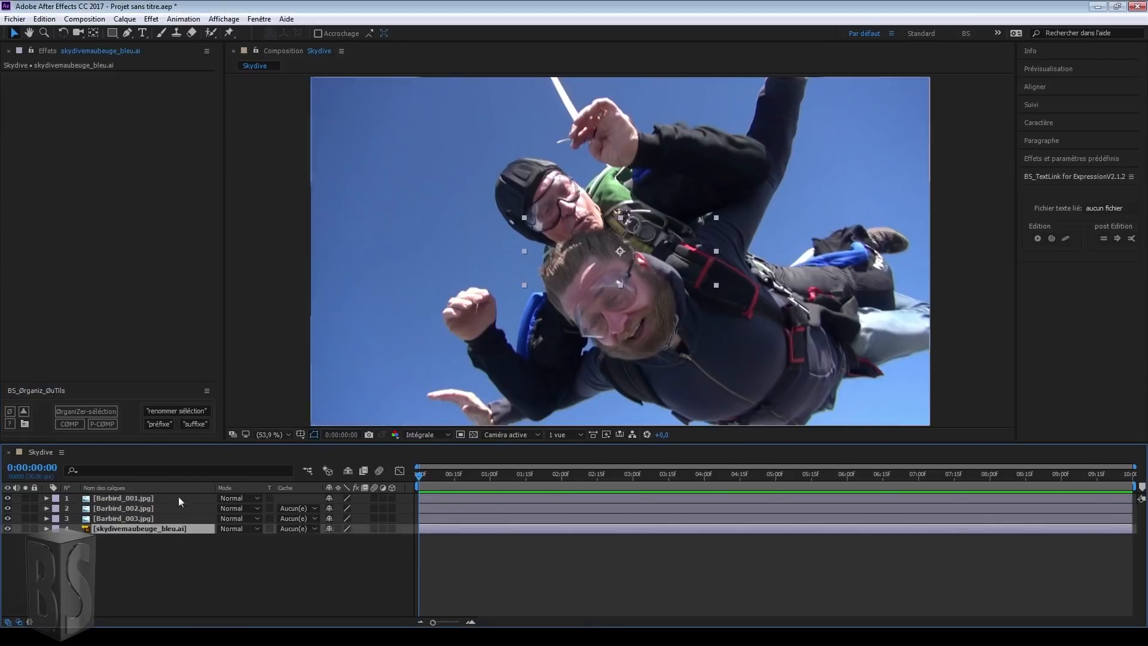
{"action": "left_click", "coordinate": [102, 423]}
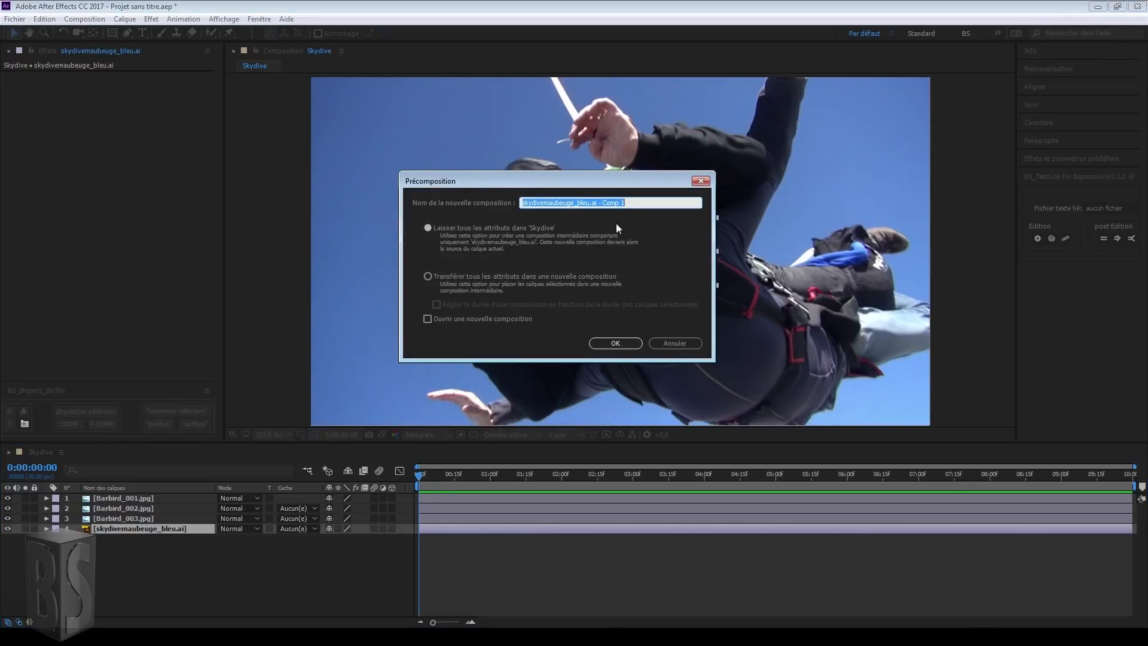
{"action": "left_click_drag", "start_coordinate": [636, 204], "coordinate": [610, 204]}
{"action": "left_click_drag", "start_coordinate": [609, 204], "coordinate": [597, 204]}
{"action": "type", "text": "_pComp"}
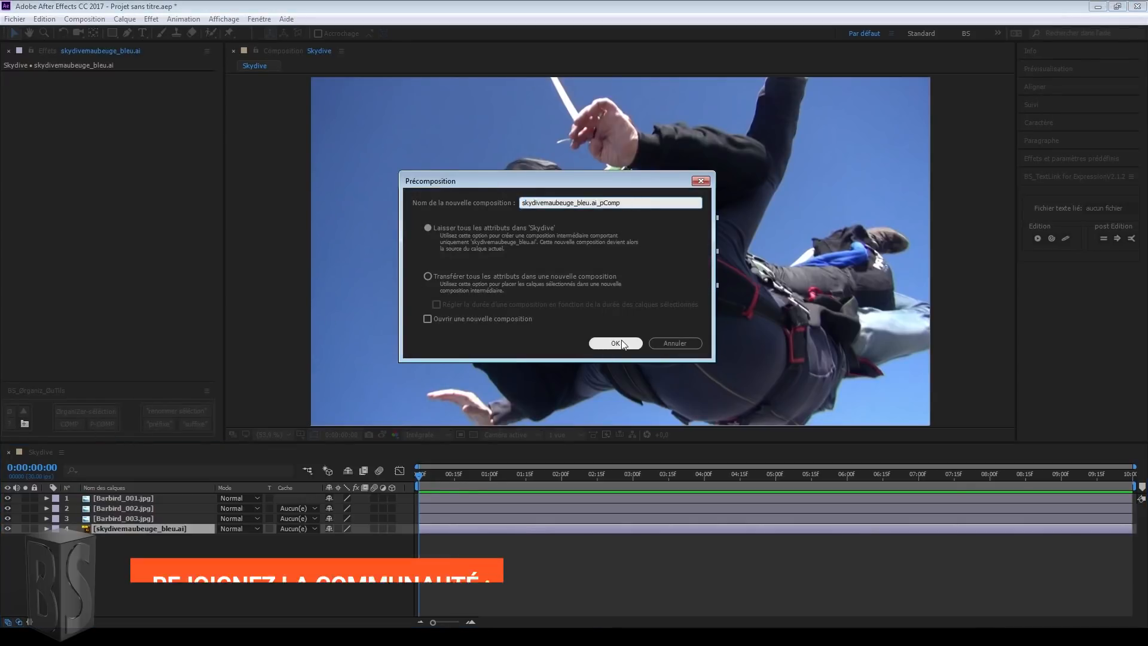
{"action": "left_click", "coordinate": [618, 342]}
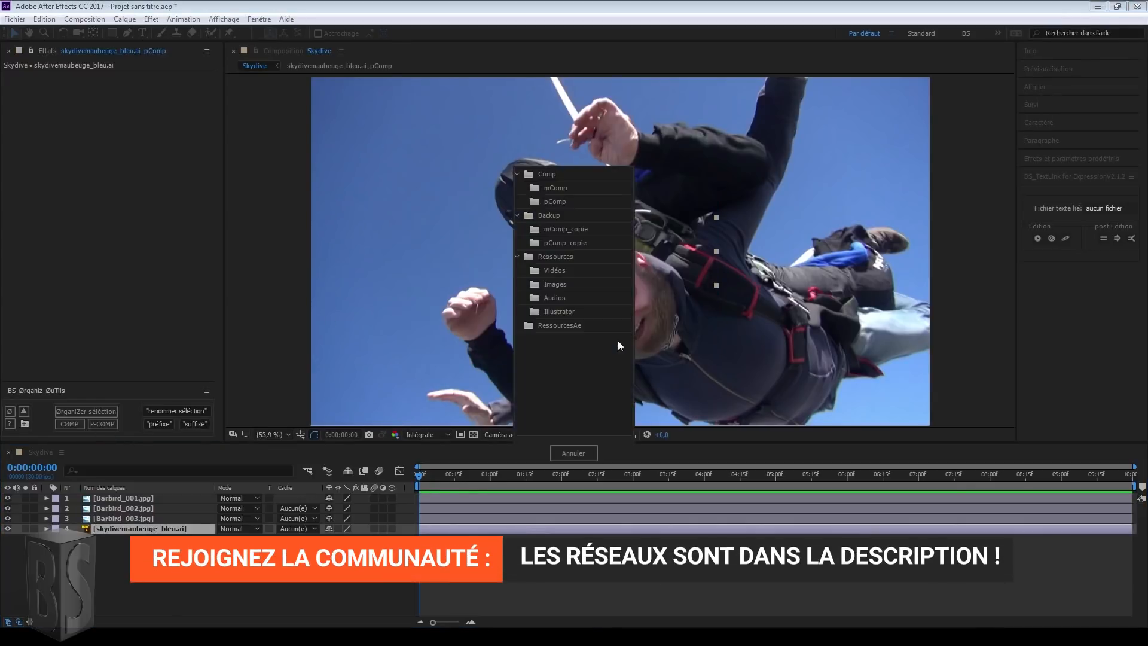
{"action": "left_click", "coordinate": [556, 201]}
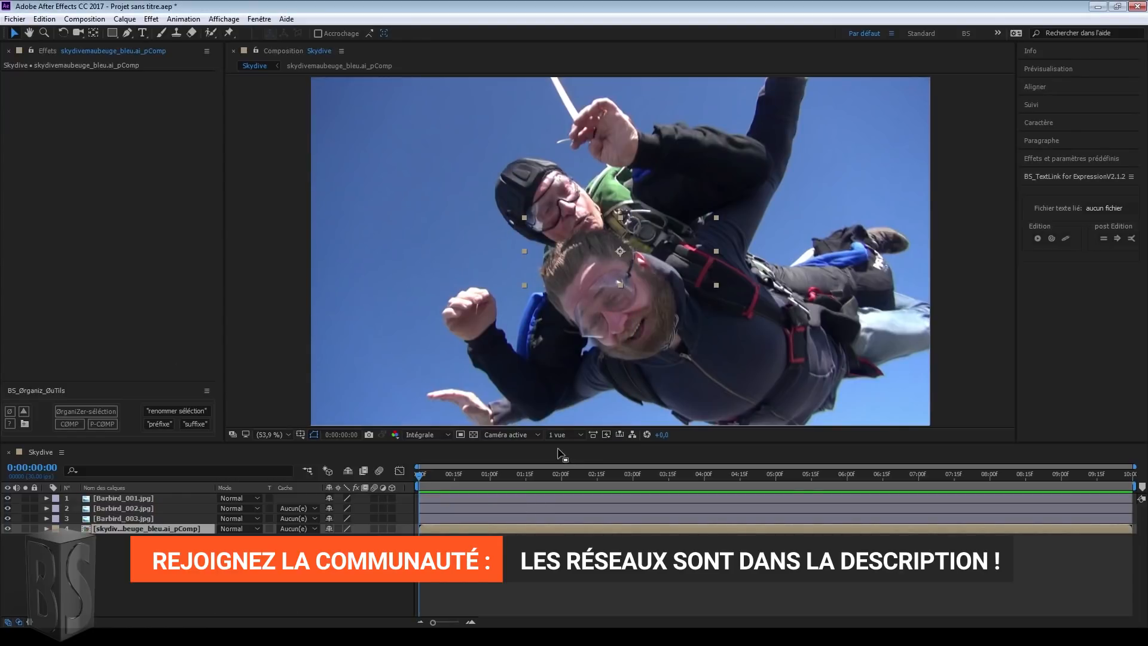
{"action": "left_click", "coordinate": [741, 556]}
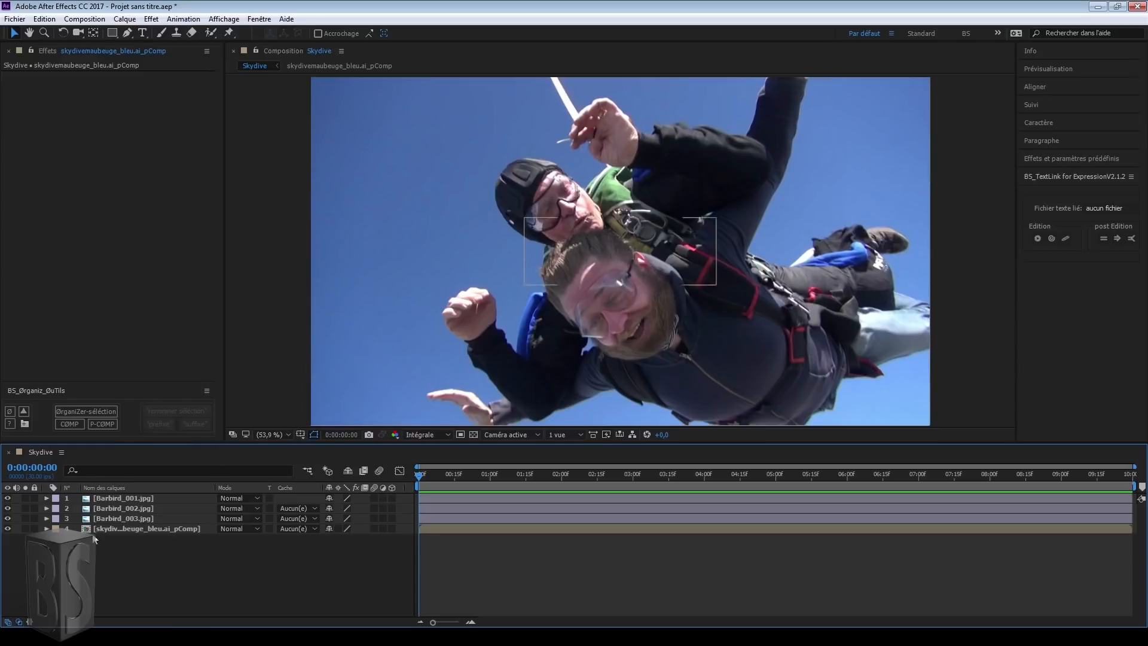
Rename the three Barbird JPG layers together as mesImages with automatic numbering using the BS_Ørganiz_ØuTils rename function
{"action": "left_click", "coordinate": [122, 518]}
{"action": "left_click", "coordinate": [124, 498], "text": "shift"}
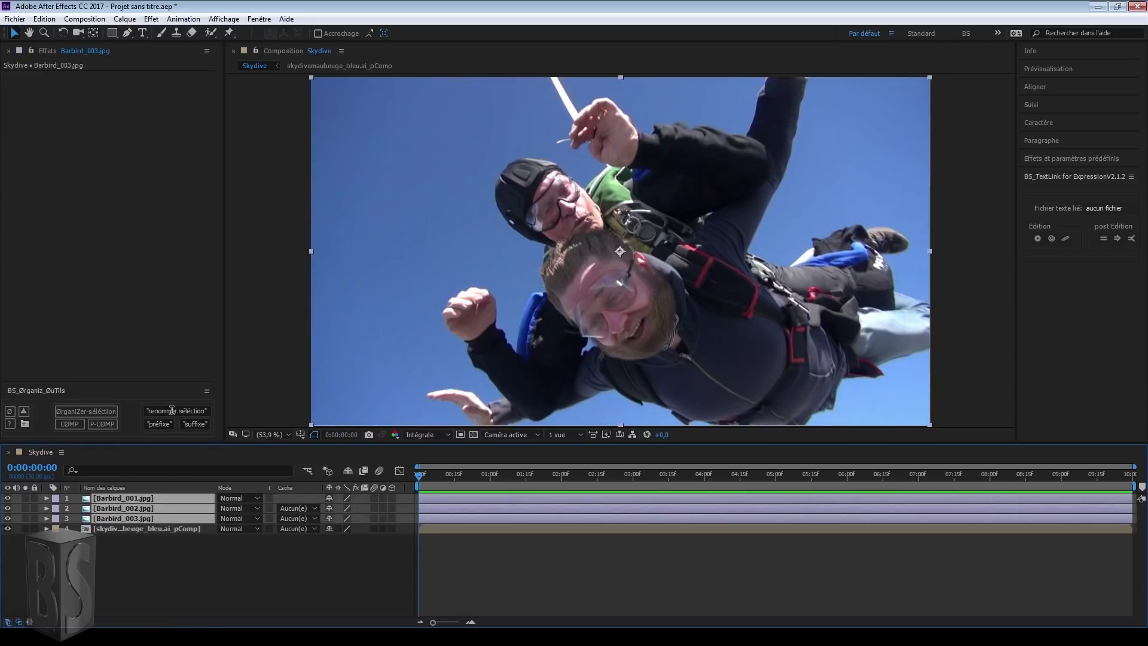
{"action": "left_click", "coordinate": [172, 411]}
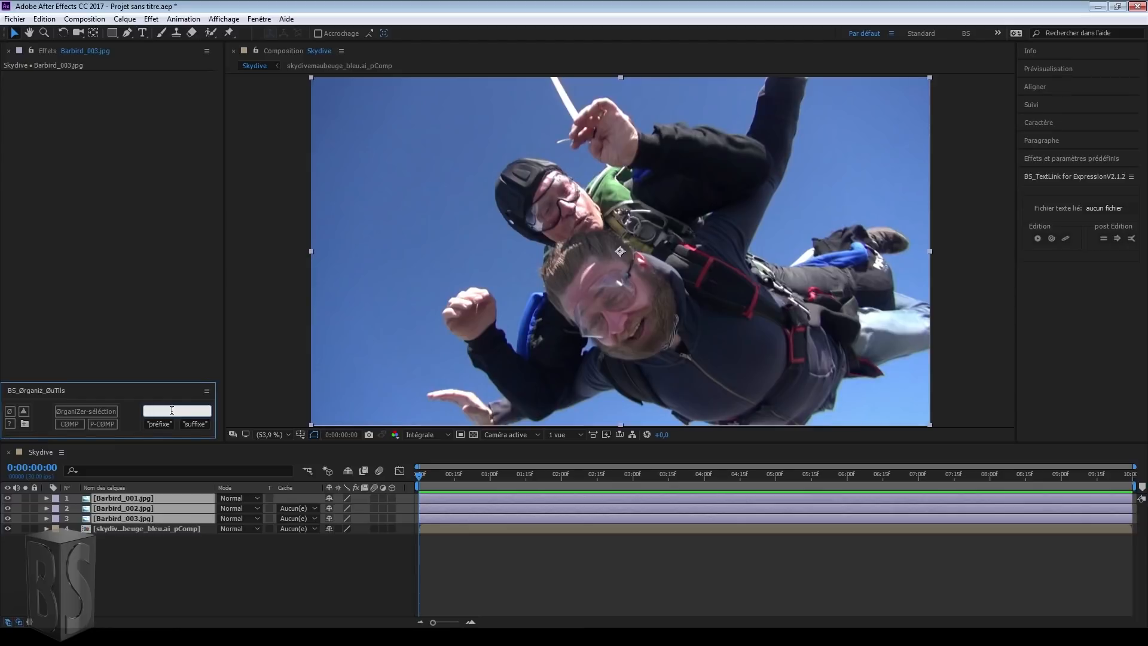
{"action": "type", "text": "mesImages"}
{"action": "key", "text": "Return"}
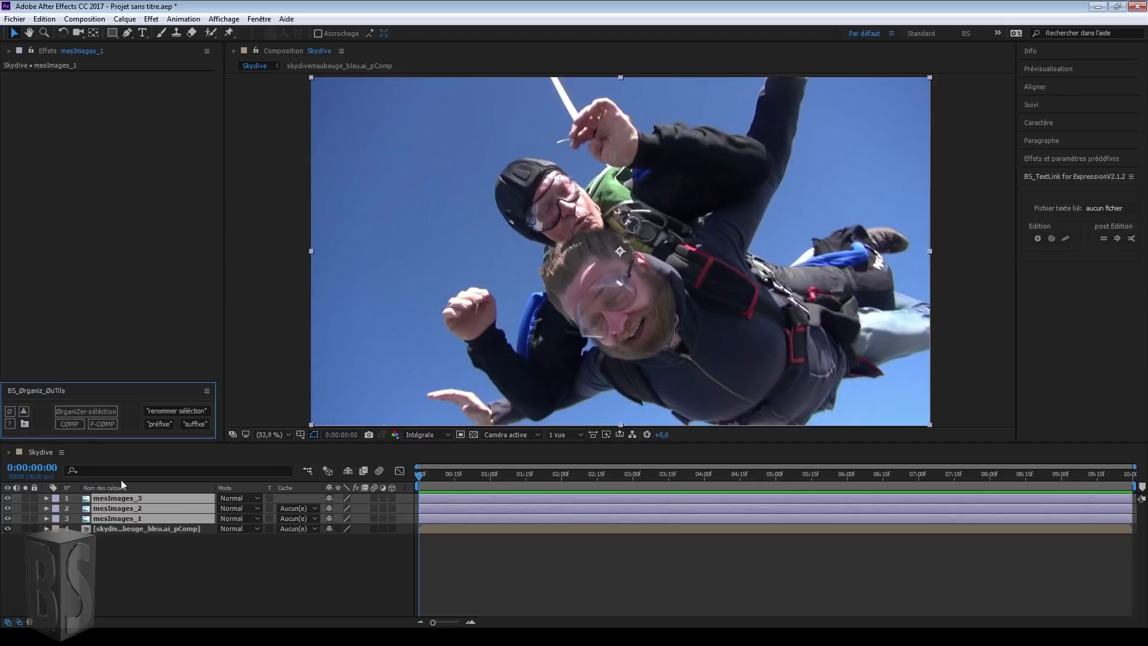
Rename the three image layers as mesImages without numbering by ending the entered name with a period
{"action": "left_click", "coordinate": [171, 409]}
{"action": "type", "text": "mes"}
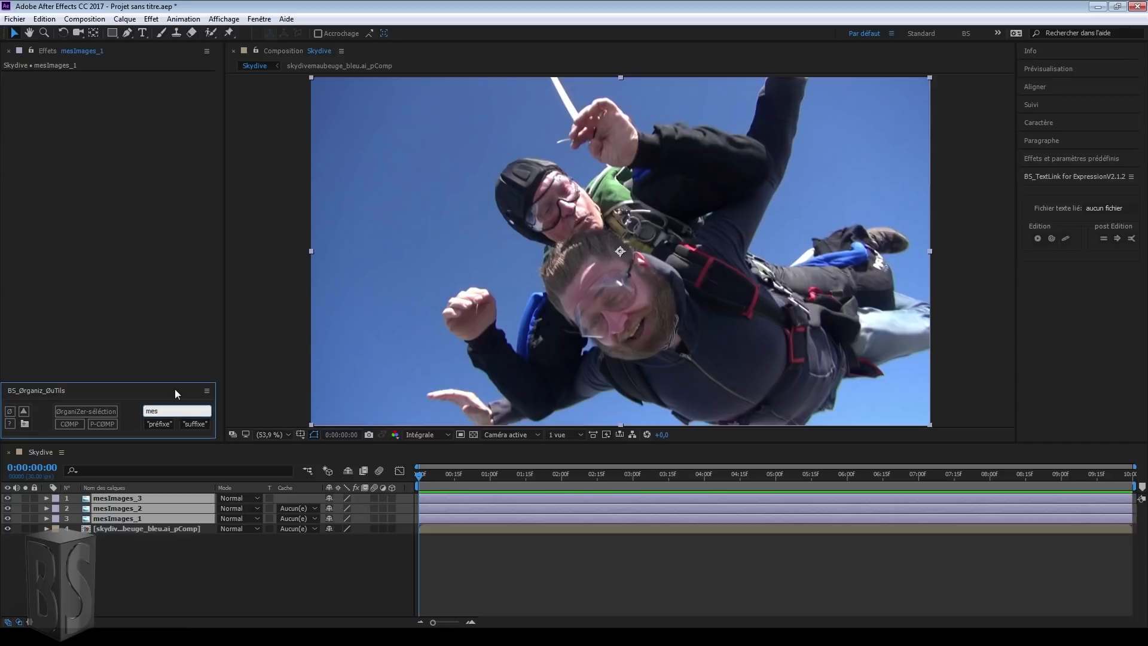
{"action": "type", "text": "Images."}
{"action": "key", "text": "Return"}
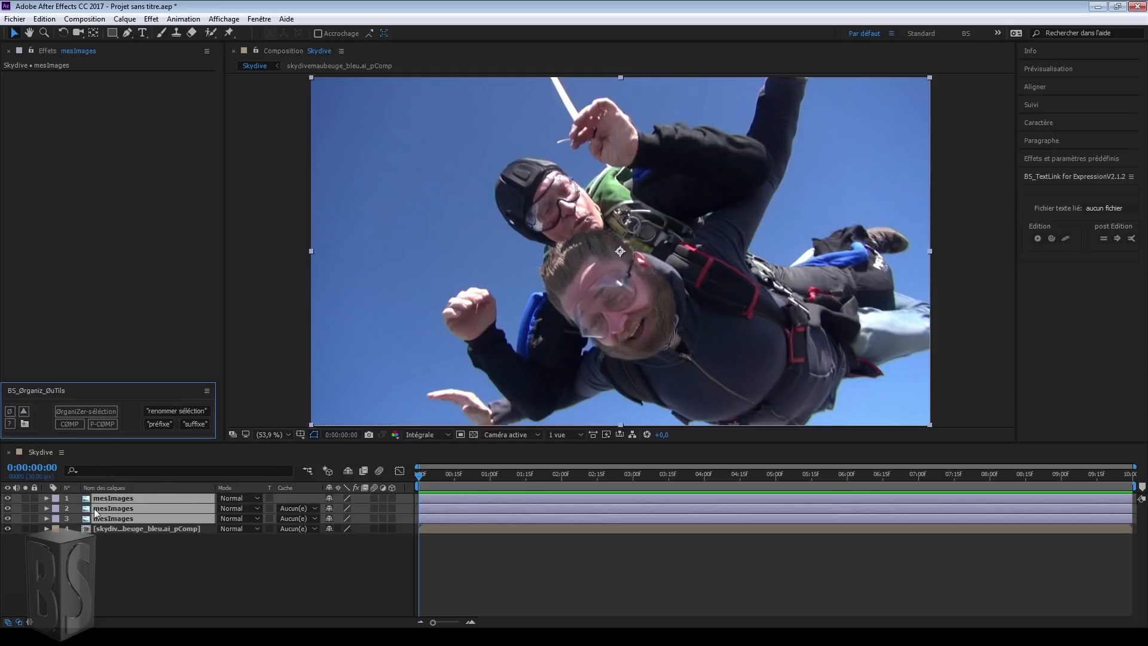
{"action": "left_click", "coordinate": [120, 565]}
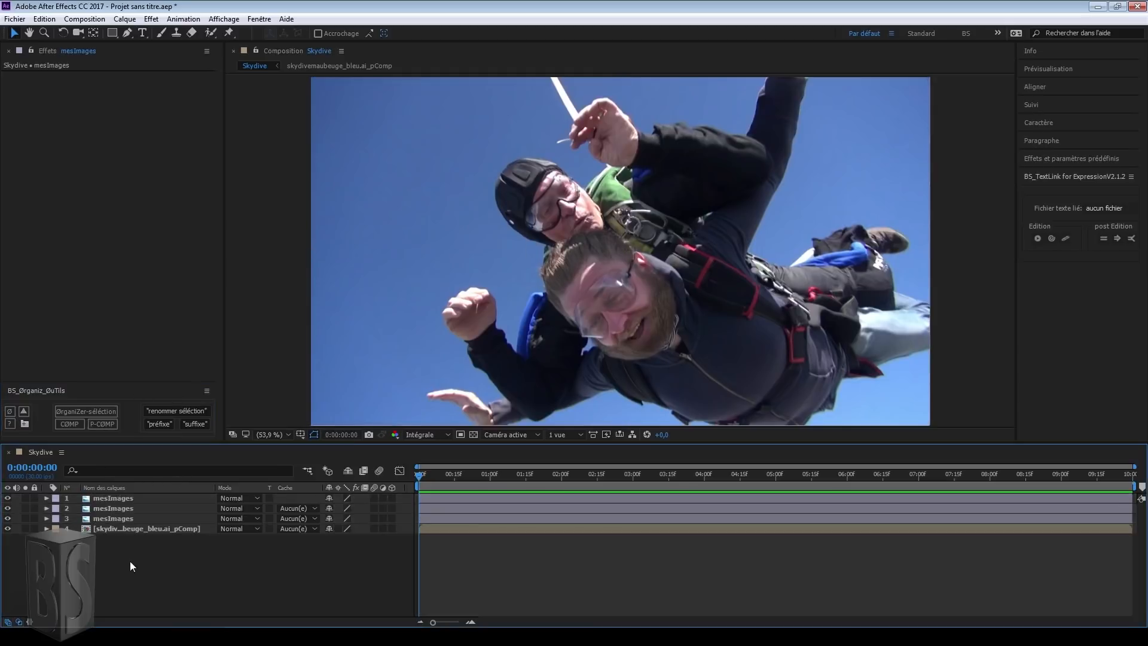
Check the third layer's image in isolation and add the suffix _dansAvion to the second mesImages layer
{"action": "left_click", "coordinate": [131, 518]}
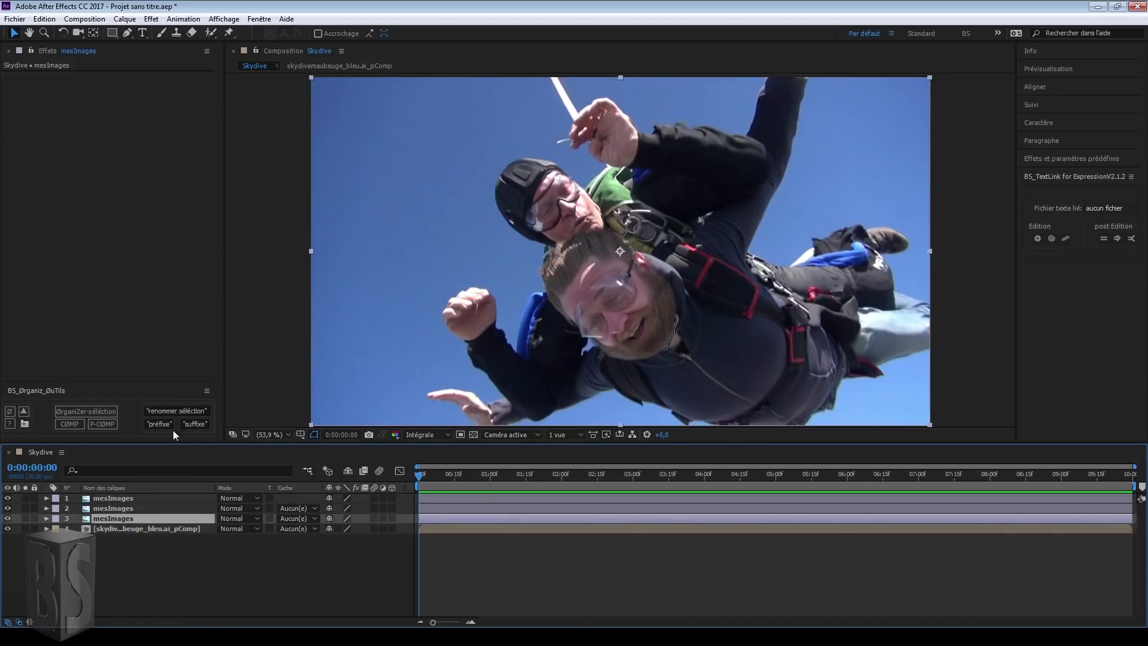
{"action": "left_click", "coordinate": [128, 556]}
{"action": "left_click", "coordinate": [25, 518]}
{"action": "left_click", "coordinate": [25, 519]}
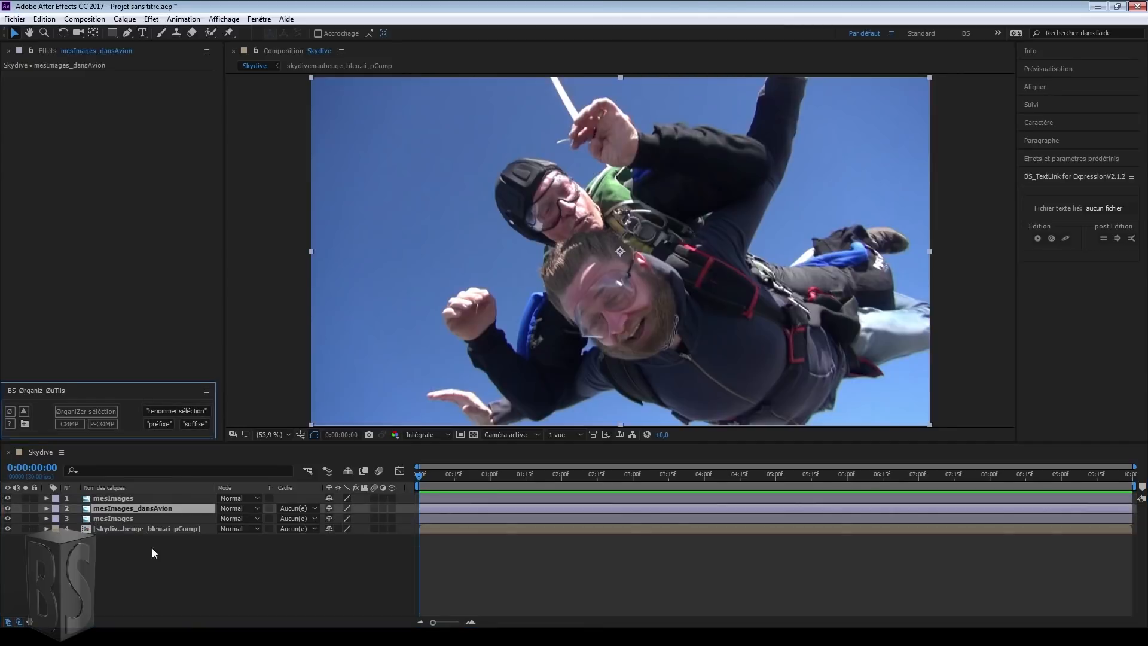
Add the suffix _chutte to the first and third mesImages layers
{"action": "left_click", "coordinate": [114, 518]}
{"action": "left_click", "coordinate": [114, 498], "text": "ctrl"}
{"action": "left_click", "coordinate": [189, 424]}
{"action": "type", "text": "_chutte"}
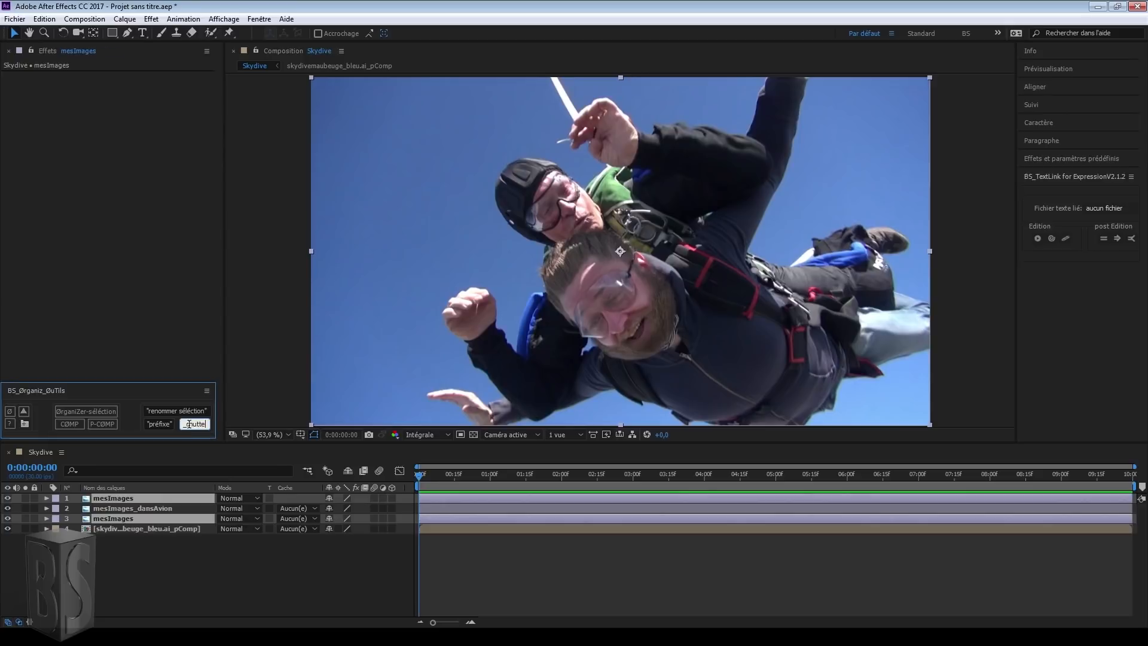
{"action": "key", "text": "Return"}
{"action": "left_click", "coordinate": [159, 568]}
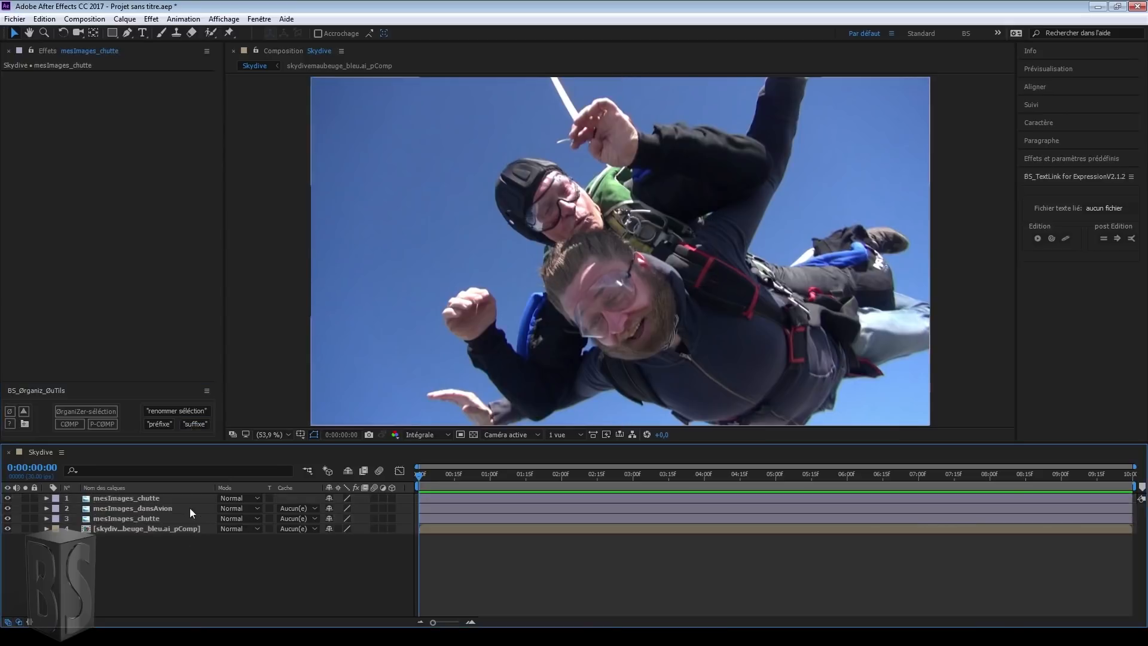
Try the incrementing prefix #_ on the two mesImages_chutte layers, and undo it
{"action": "left_click", "coordinate": [148, 517]}
{"action": "left_click", "coordinate": [150, 496], "text": "ctrl"}
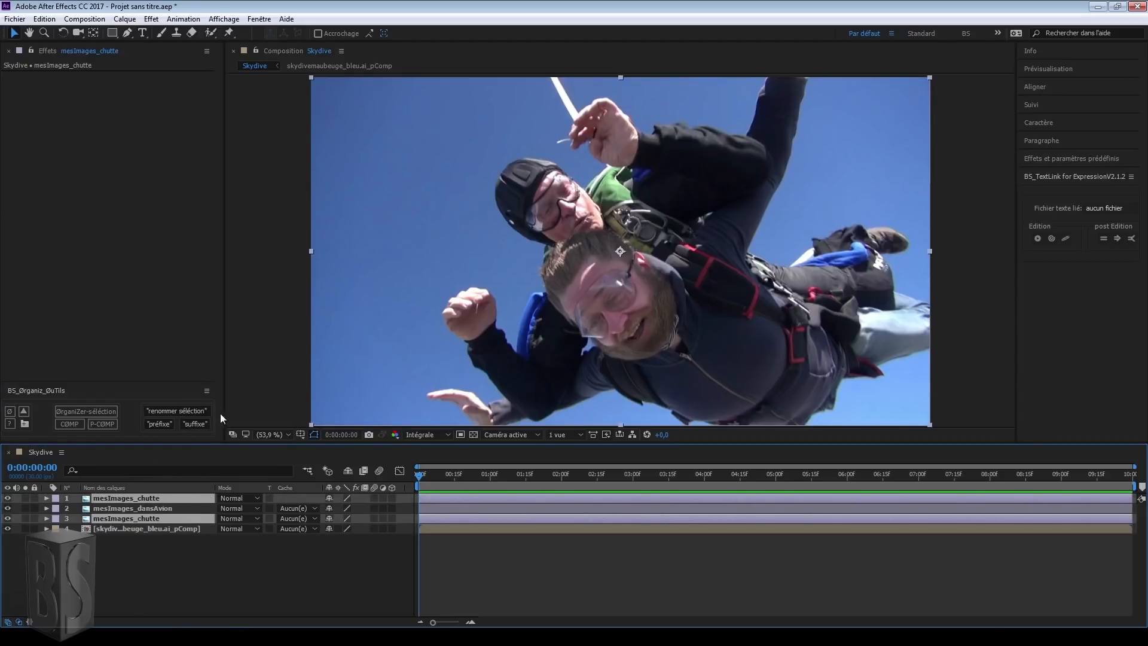
{"action": "left_click", "coordinate": [163, 424]}
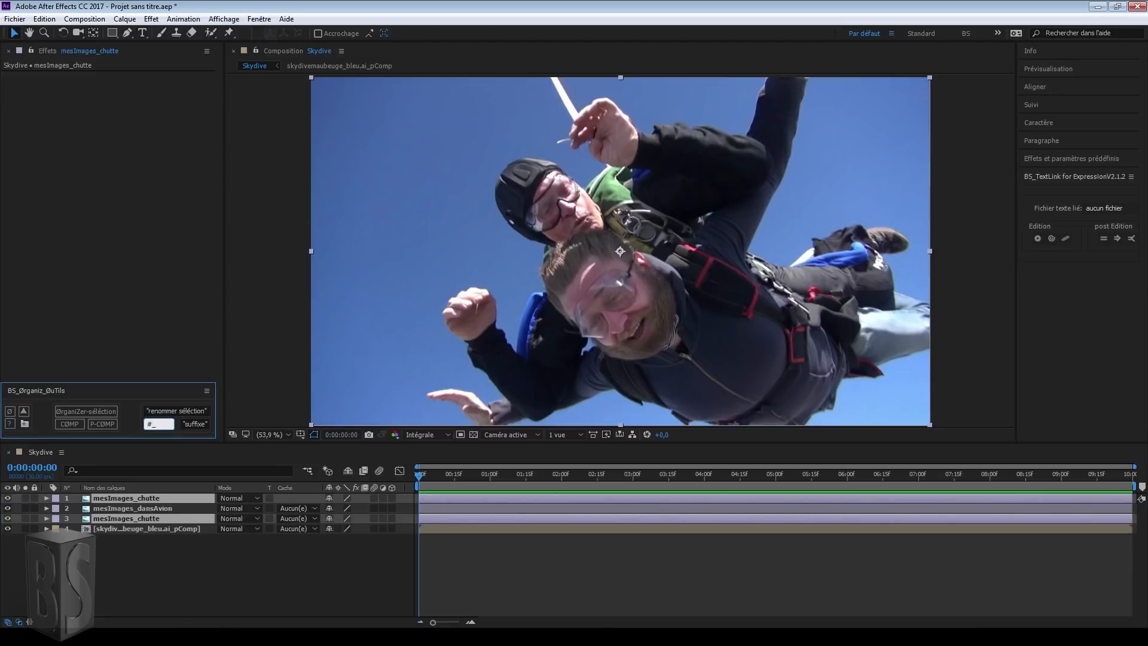
{"action": "type", "text": "#_"}
{"action": "key", "text": "Return"}
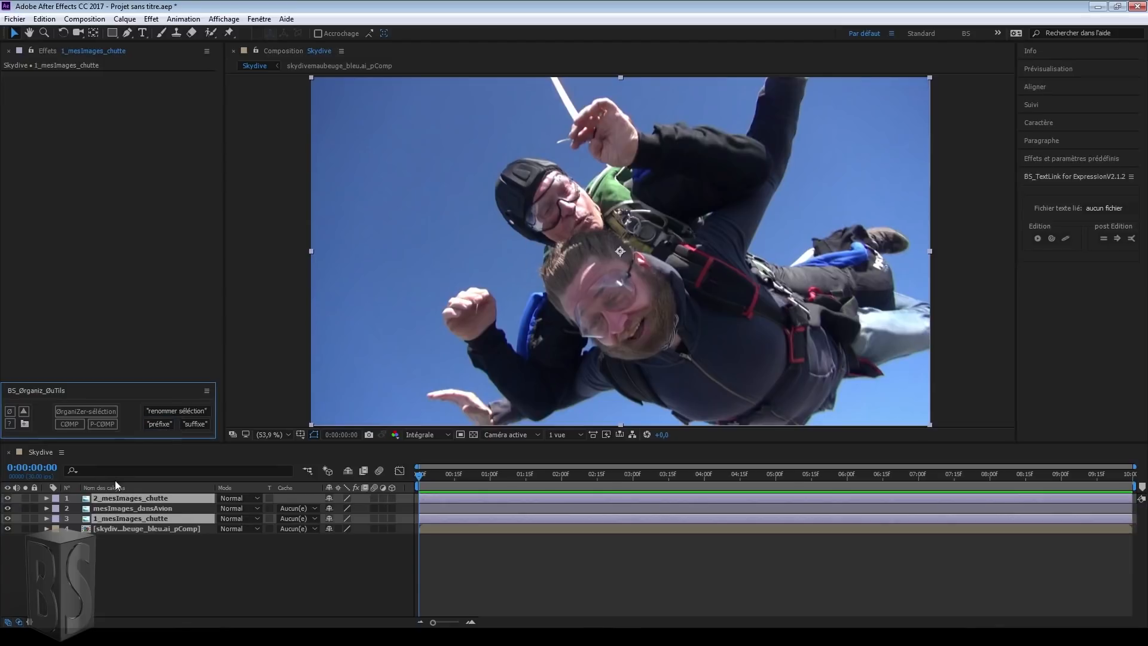
{"action": "key", "text": "ctrl+z"}
Add the incrementing suffix _# to the two mesImages_chutte layers
{"action": "left_click", "coordinate": [194, 423]}
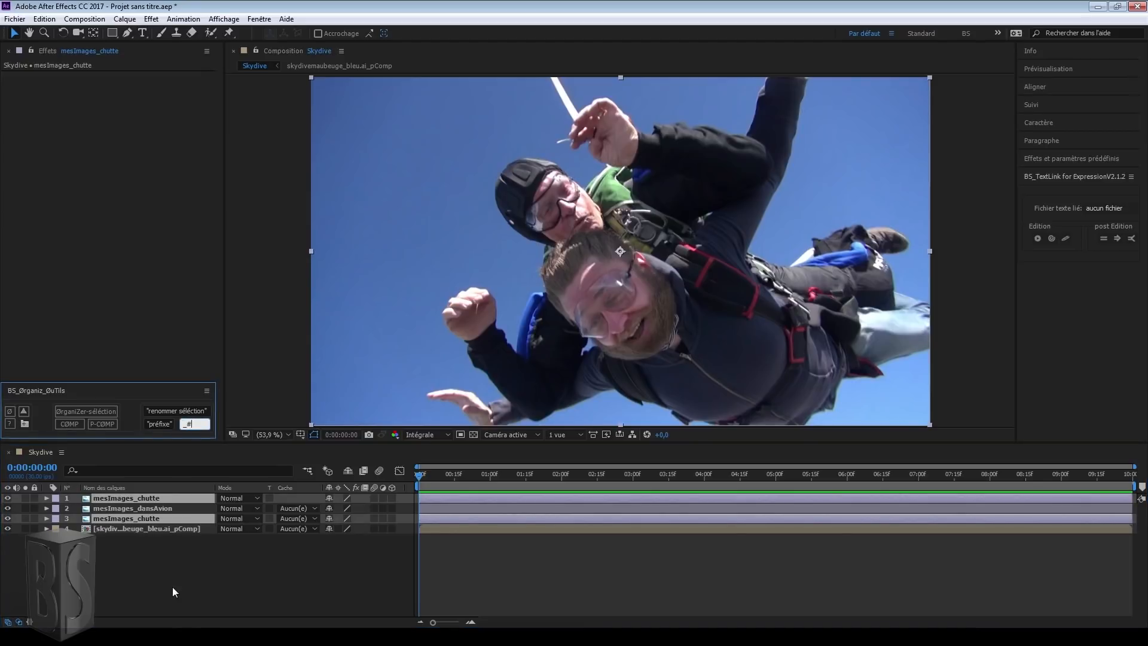
{"action": "key", "text": "Return"}
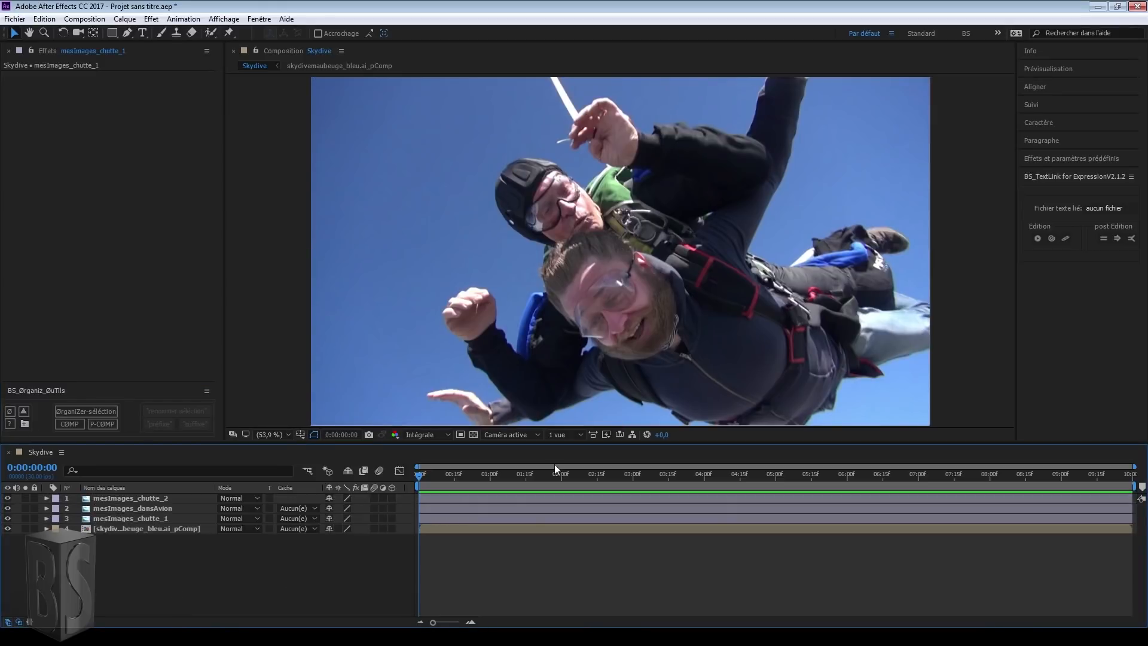
Examine the BS_Ørganiz_ØuTils help text describing each function, and close it
{"action": "left_click", "coordinate": [10, 424]}
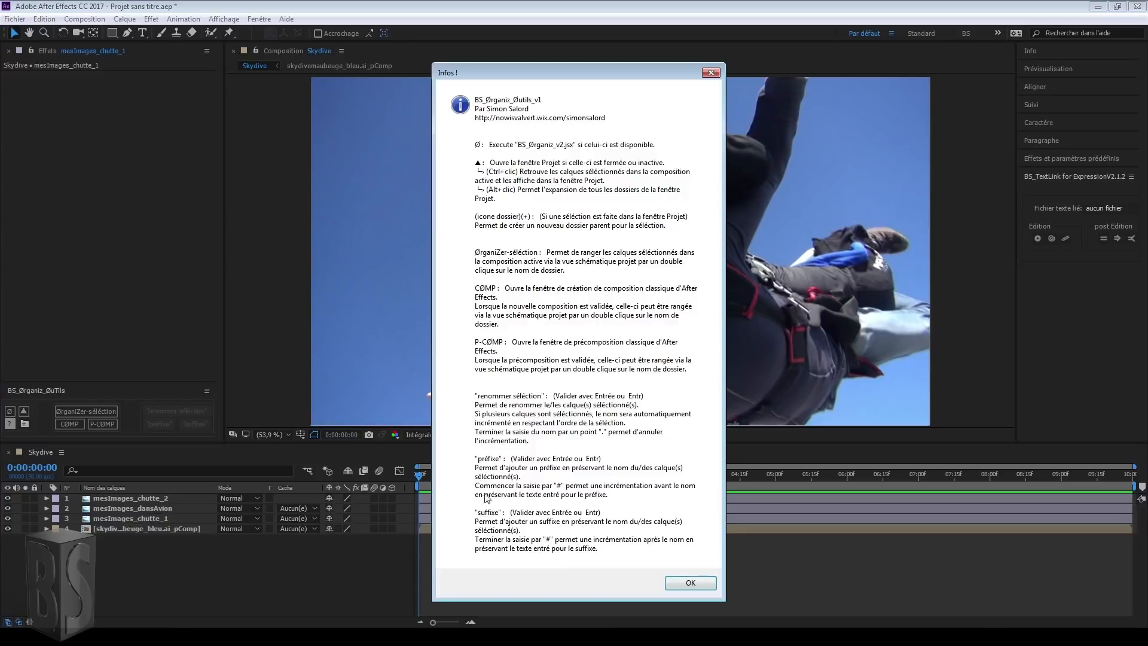
{"action": "left_click", "coordinate": [670, 583]}
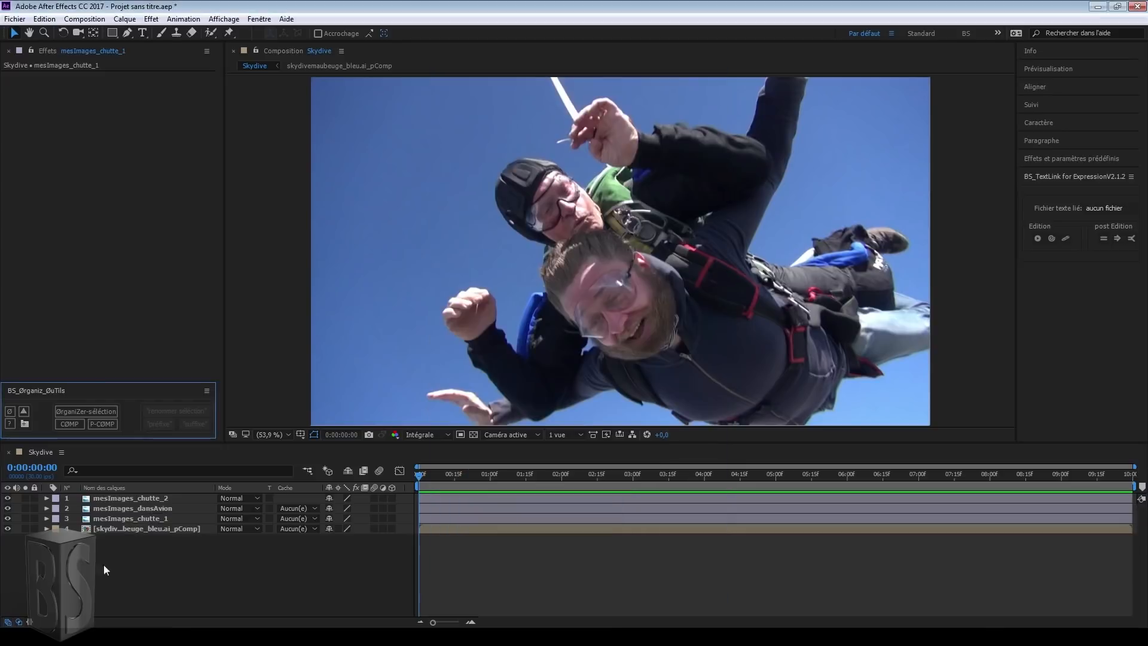